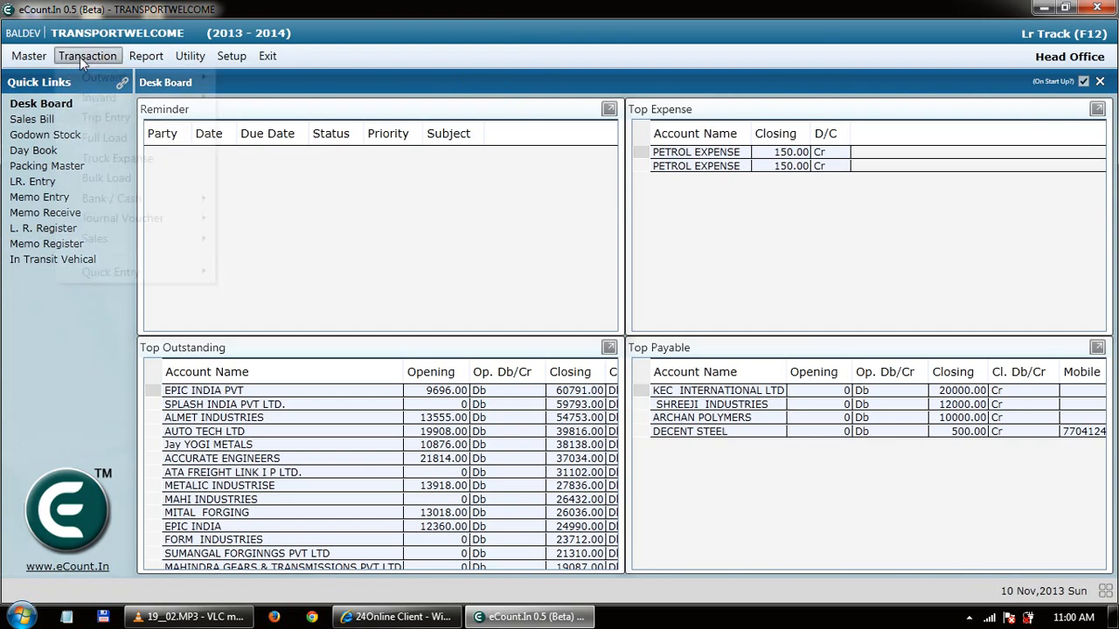
- Open the L.R. Register report and set its start date to 01/11/2012
{"action": "left_click", "coordinate": [260, 175]}
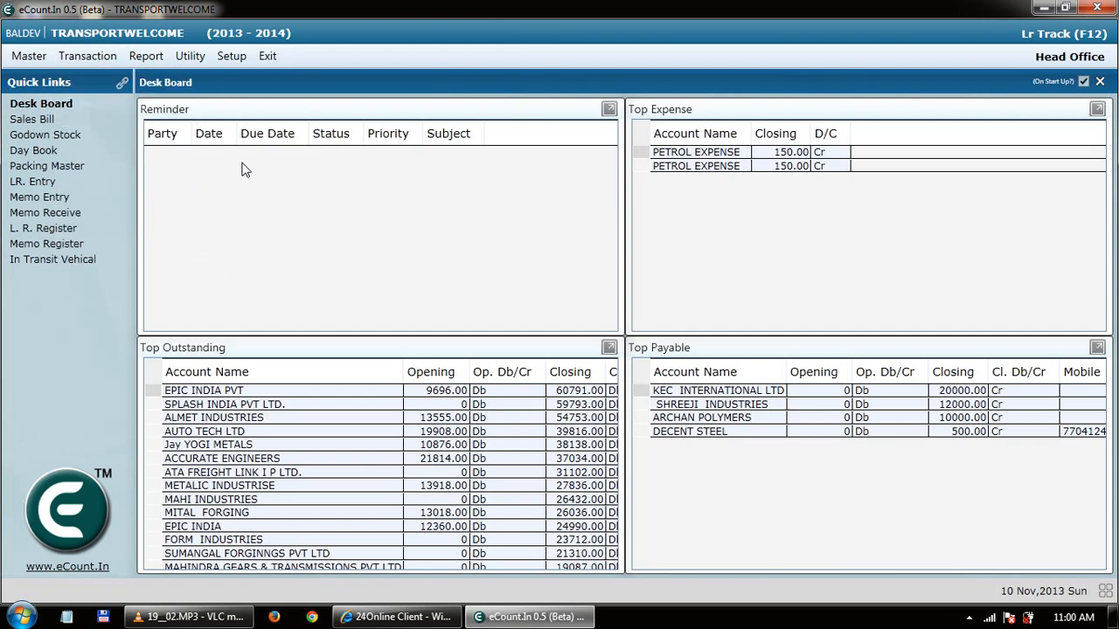
{"action": "left_click", "coordinate": [145, 56]}
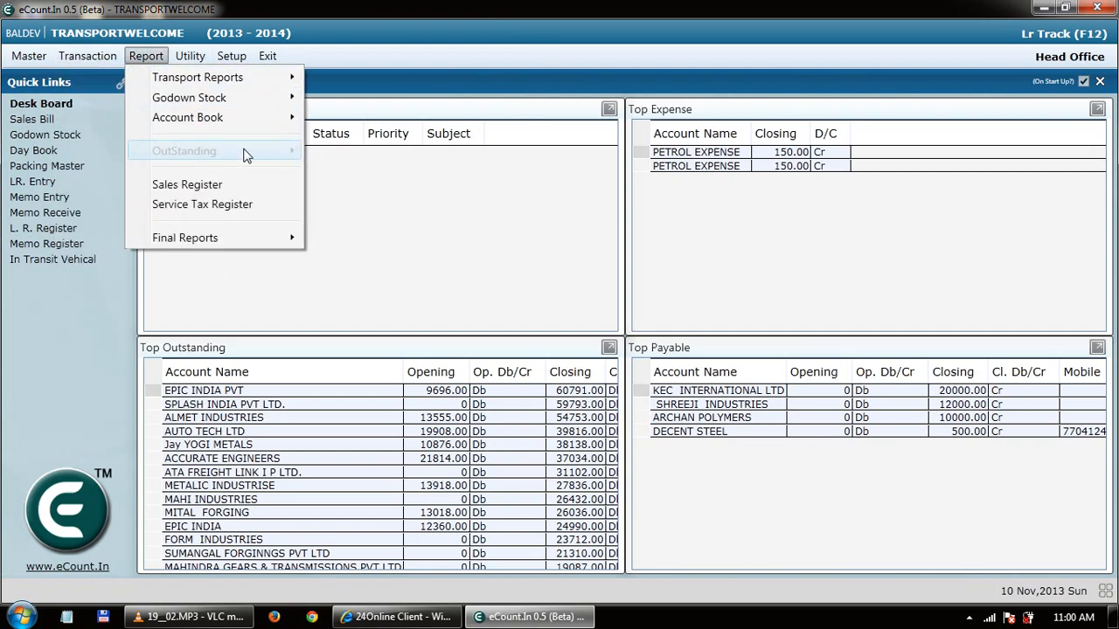
{"action": "mouse_move", "coordinate": [290, 78]}
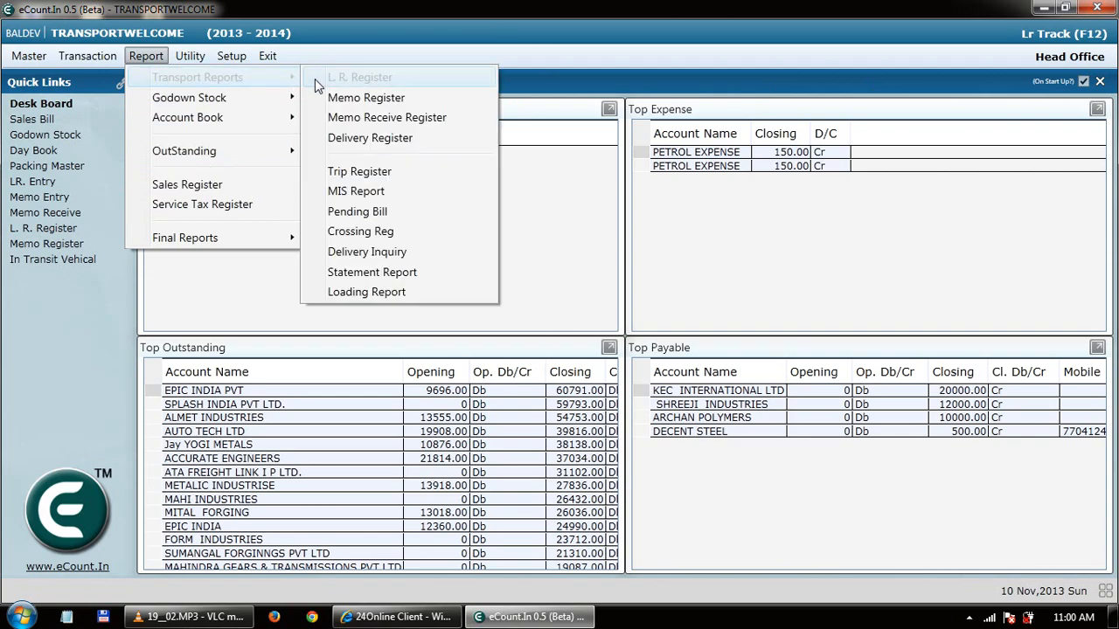
{"action": "left_click", "coordinate": [341, 77]}
{"action": "left_click", "coordinate": [481, 180]}
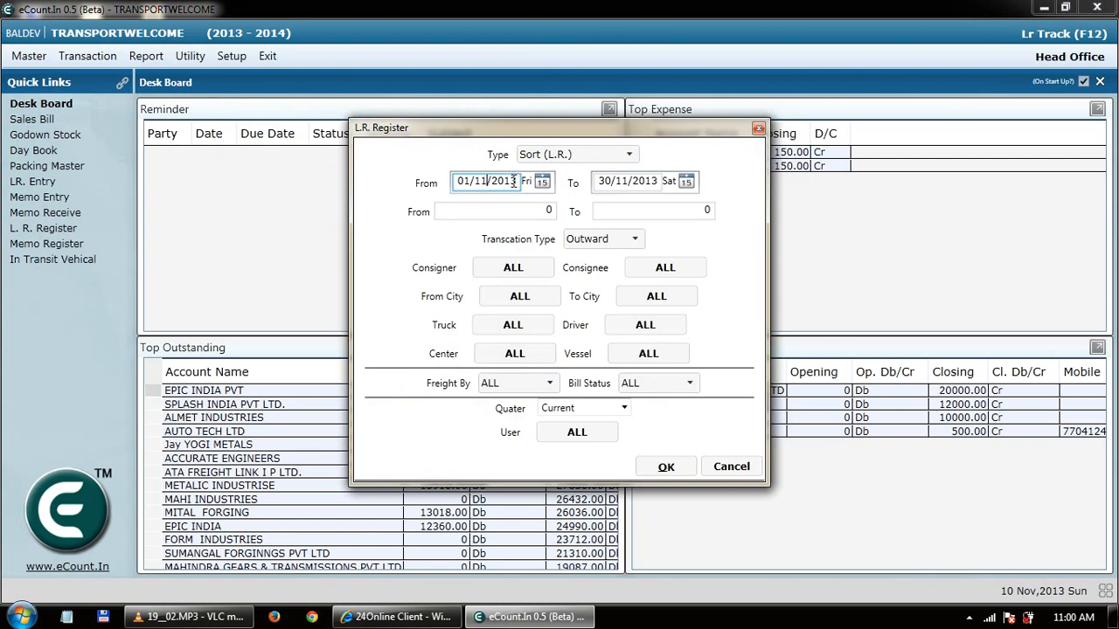
{"action": "key", "text": "BackSpace"}
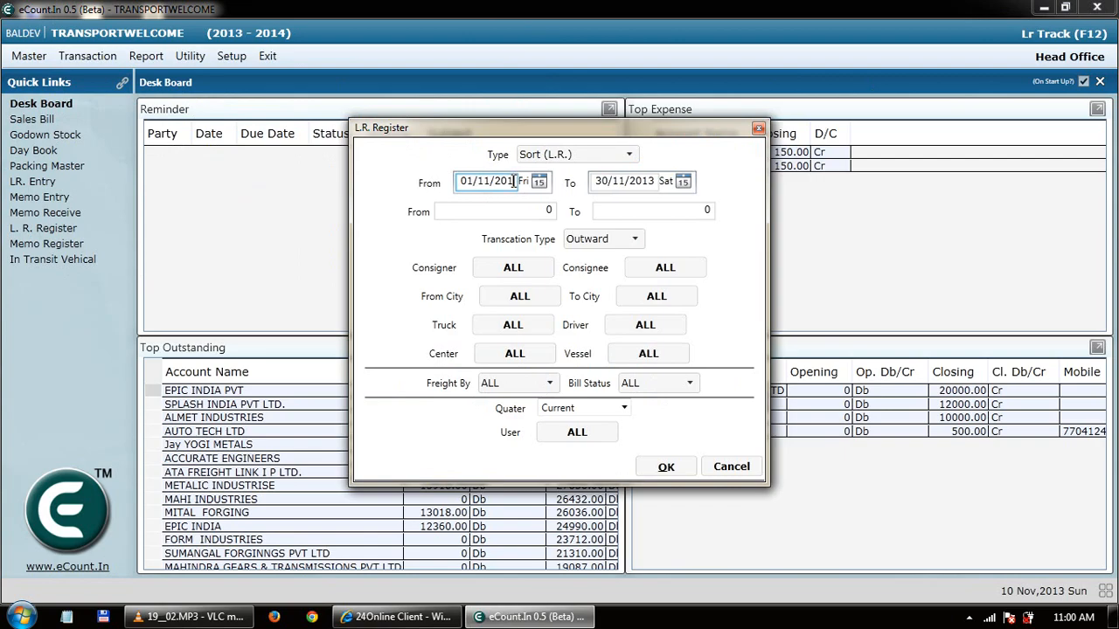
{"action": "type", "text": "2"}
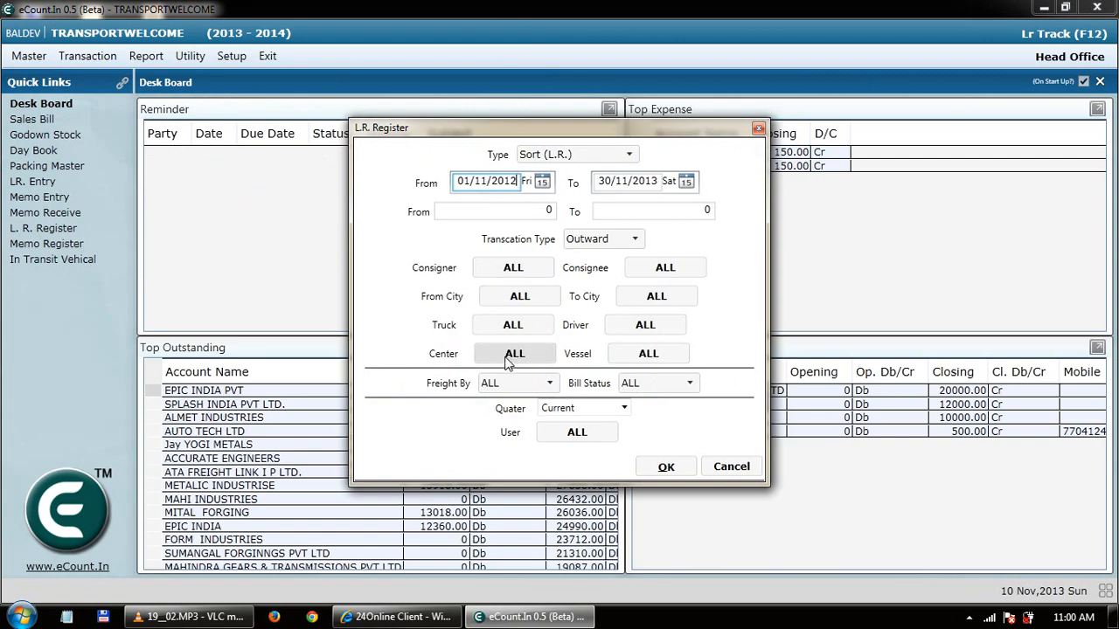
- Limit the register to T.B.B freight with the Panding Bill status and generate the list
{"action": "left_click", "coordinate": [515, 389]}
{"action": "left_click", "coordinate": [503, 472]}
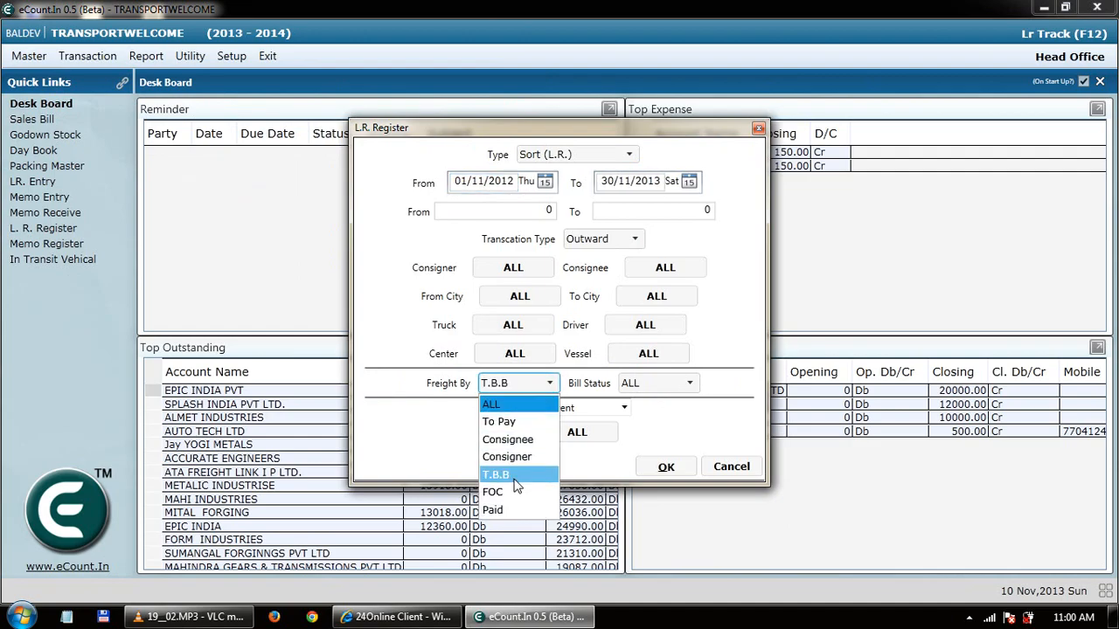
{"action": "left_click", "coordinate": [672, 387]}
{"action": "left_click", "coordinate": [664, 421]}
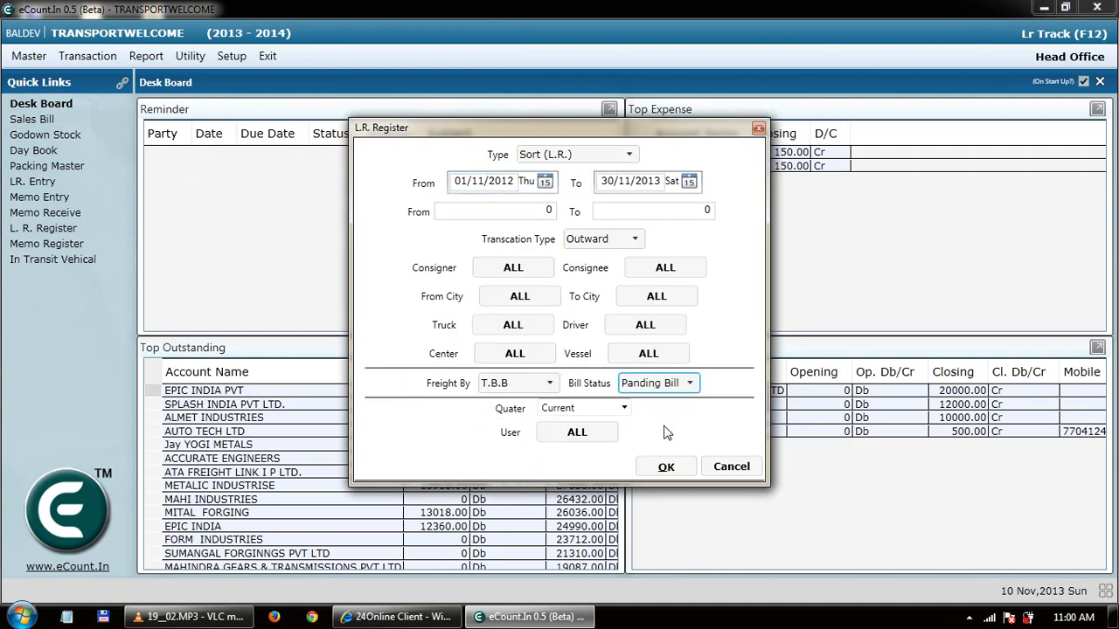
{"action": "left_click", "coordinate": [657, 470]}
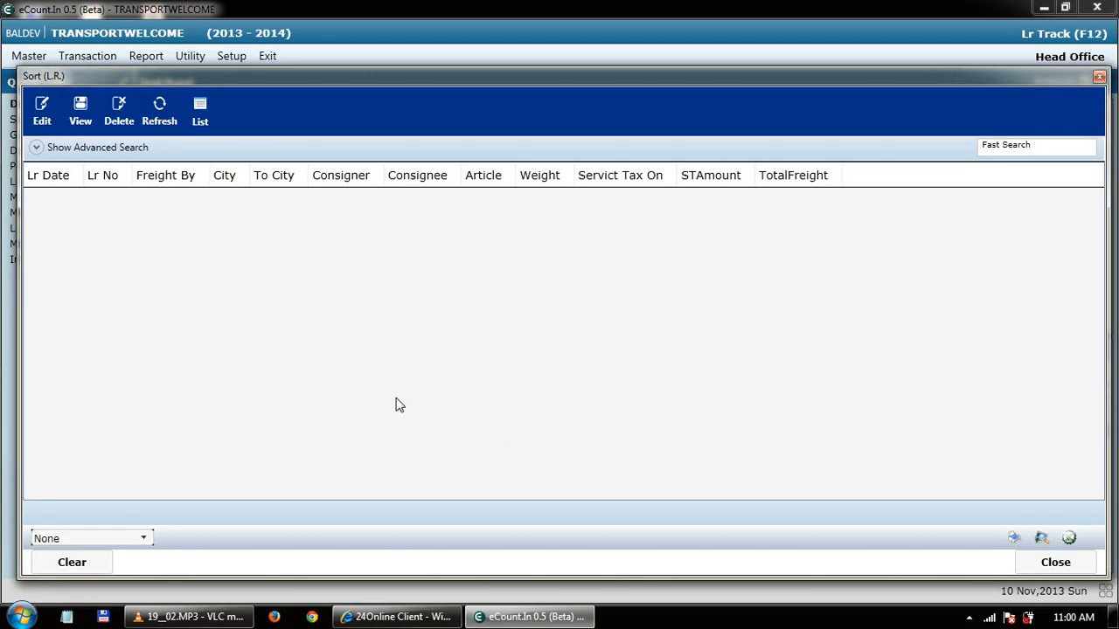
- Look through the unbilled L.R. entries of all consignees and close the list
{"action": "scroll", "coordinate": [586, 328], "scroll_direction": "down", "scroll_amount": 10}
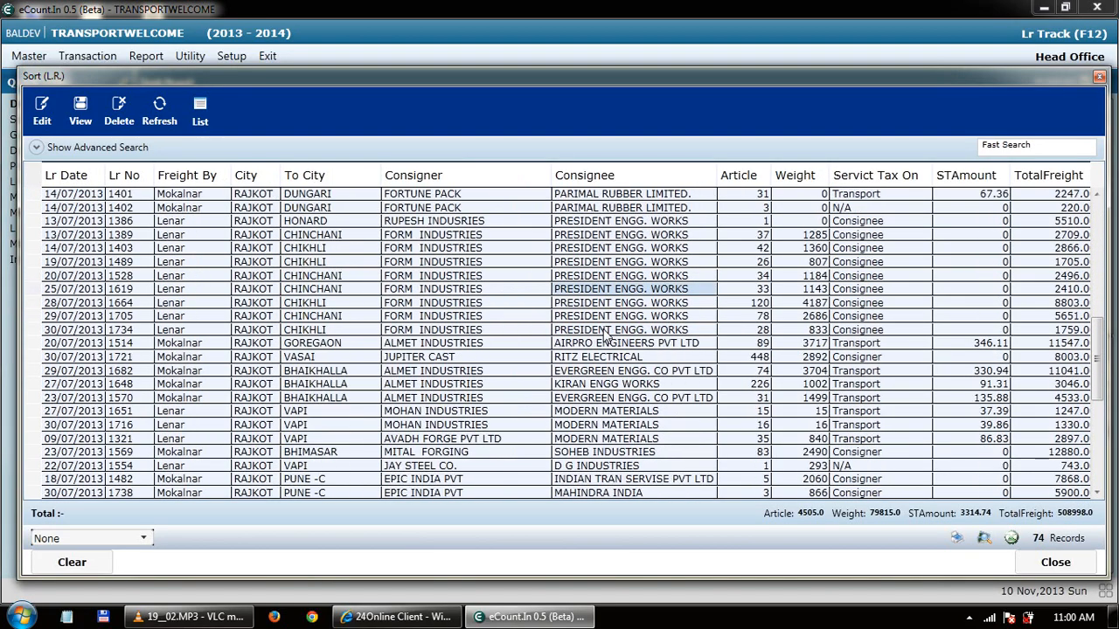
{"action": "scroll", "coordinate": [603, 335], "scroll_direction": "up", "scroll_amount": 3}
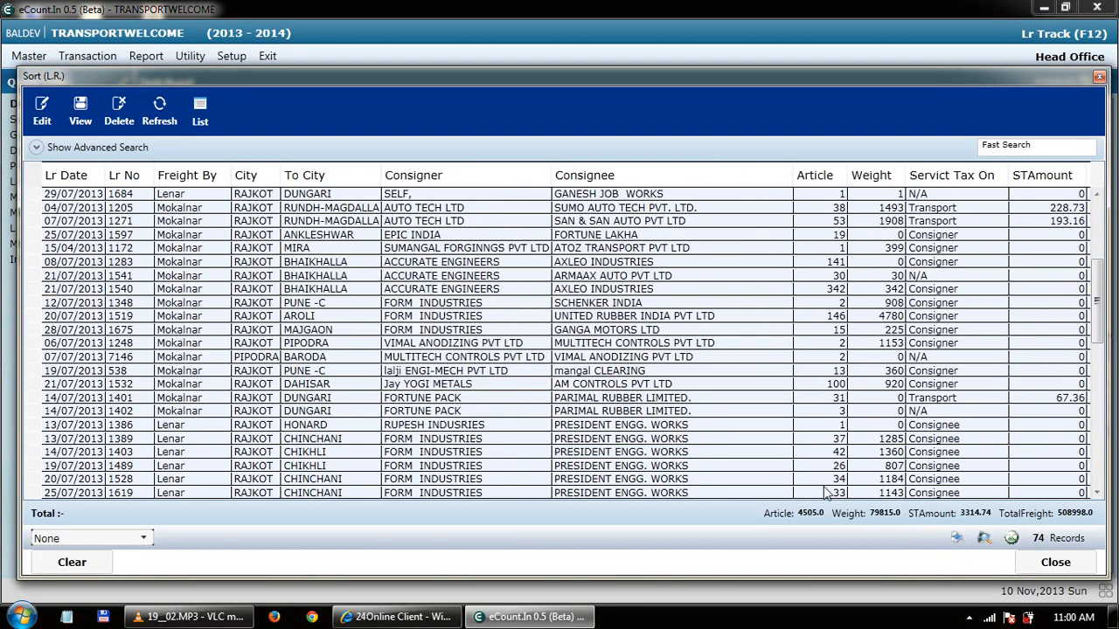
{"action": "scroll", "coordinate": [725, 452], "scroll_direction": "up", "scroll_amount": 4}
{"action": "scroll", "coordinate": [730, 453], "scroll_direction": "down", "scroll_amount": 10}
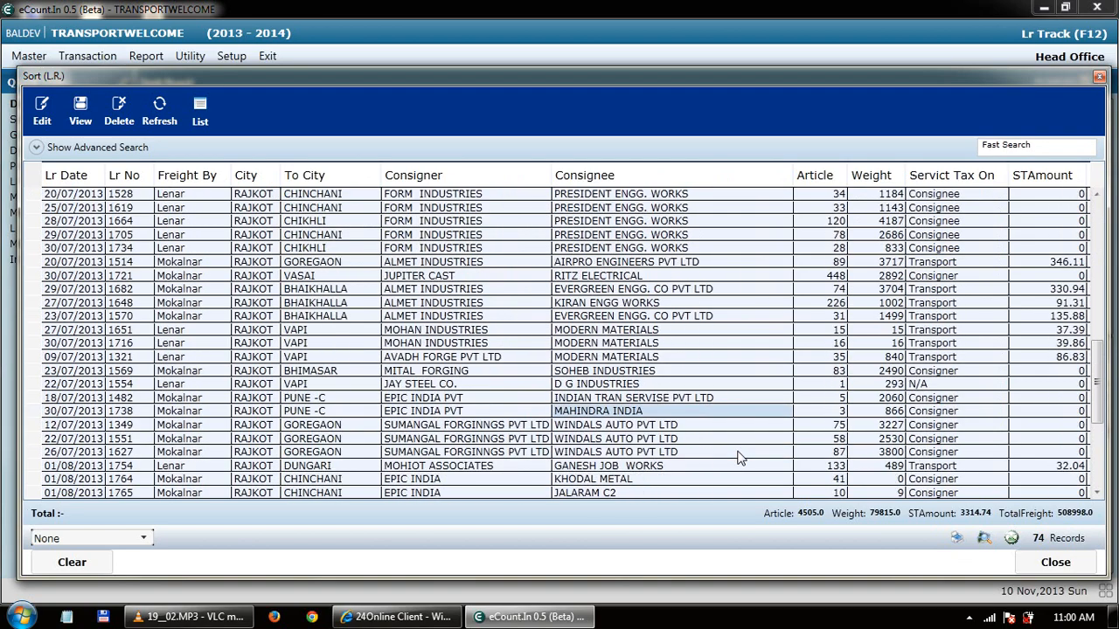
{"action": "scroll", "coordinate": [739, 458], "scroll_direction": "down", "scroll_amount": 3}
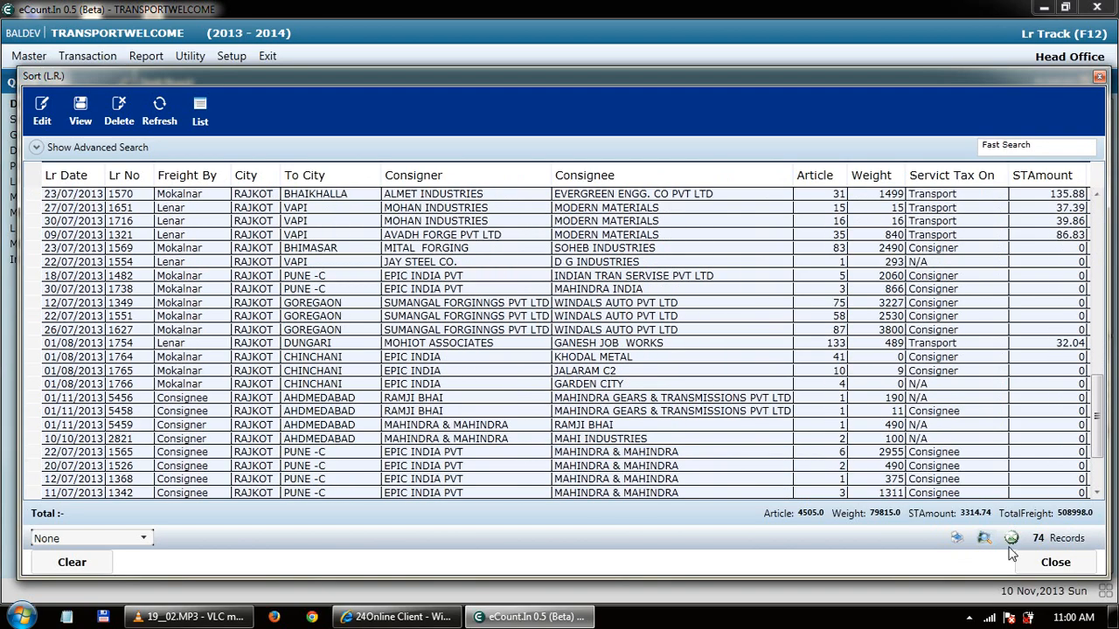
{"action": "left_click", "coordinate": [1066, 567]}
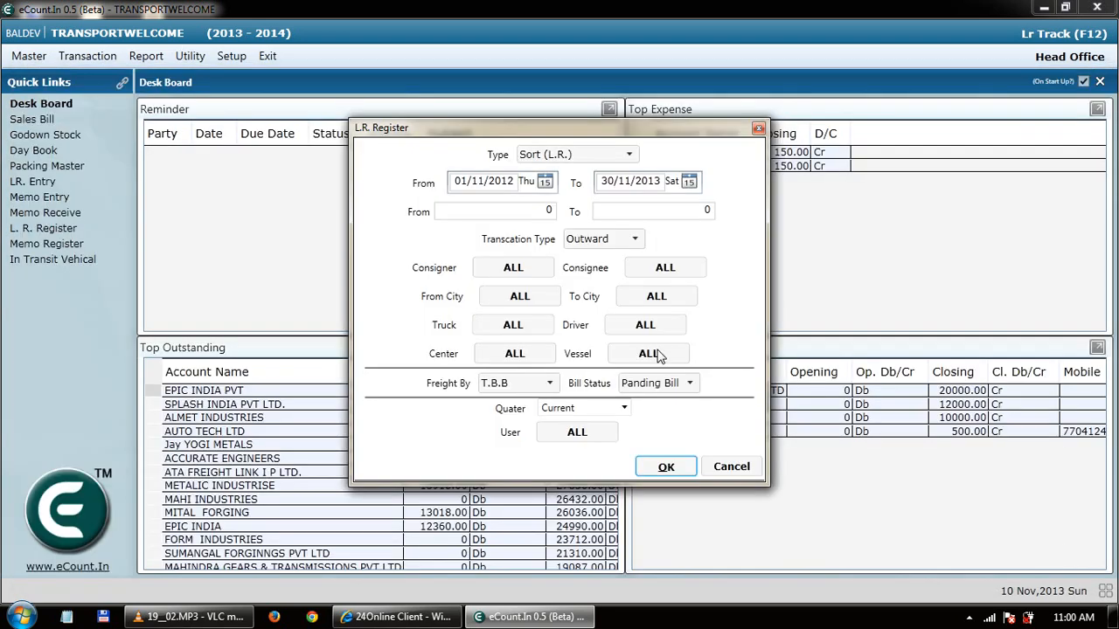
- Restrict the register to the consignee MAHINDRA & MAHINDRA, generate the list, and close the report
{"action": "left_click", "coordinate": [663, 265]}
{"action": "left_click", "coordinate": [465, 112]}
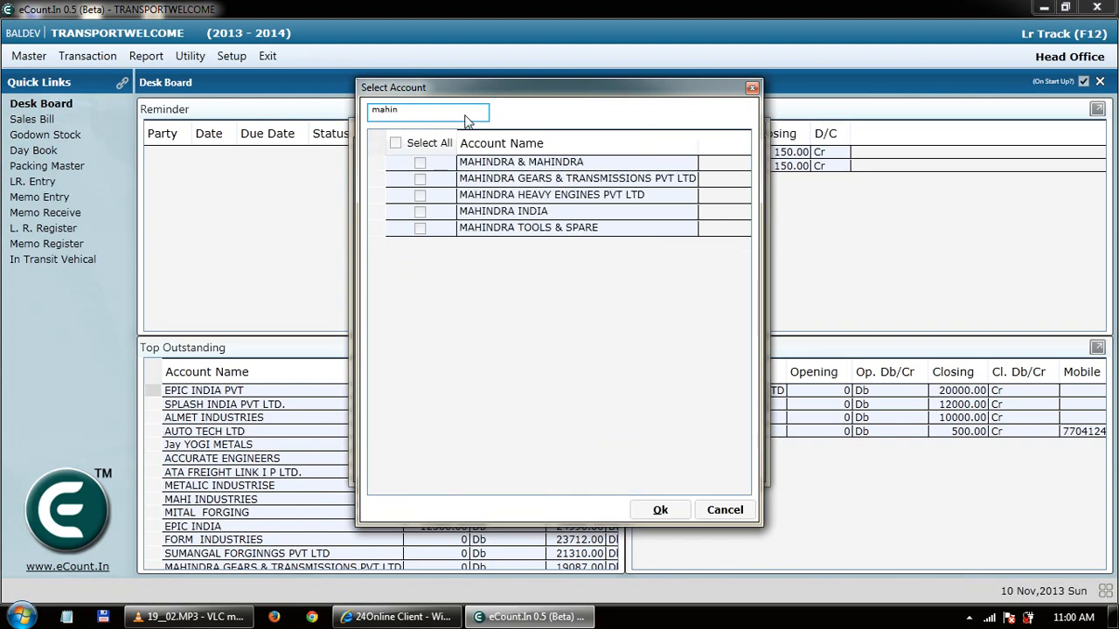
{"action": "left_click", "coordinate": [419, 163]}
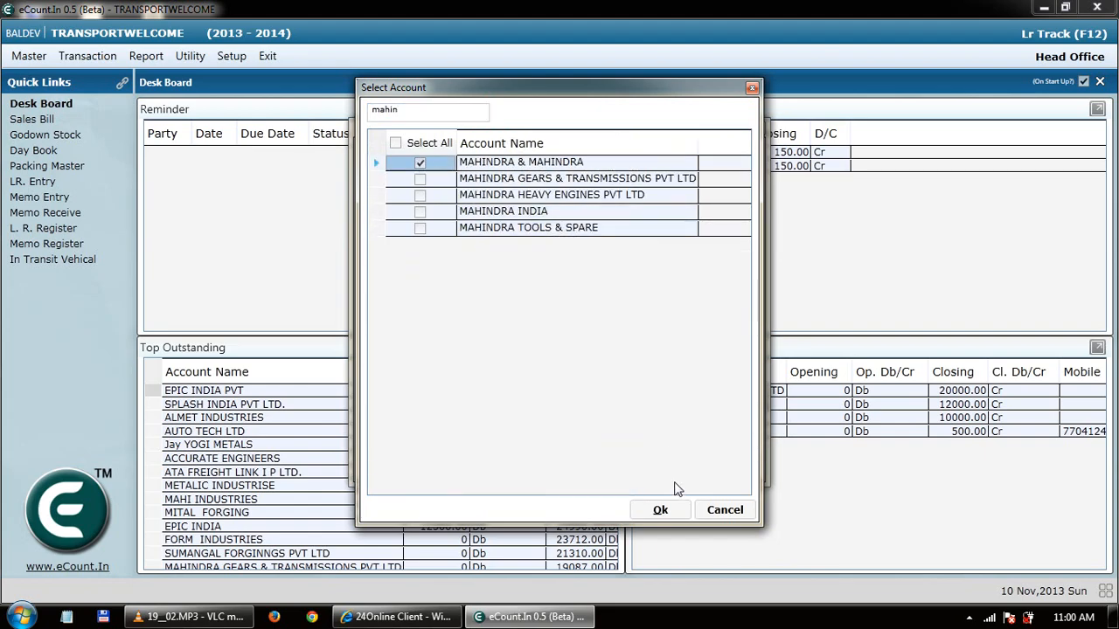
{"action": "left_click", "coordinate": [661, 510]}
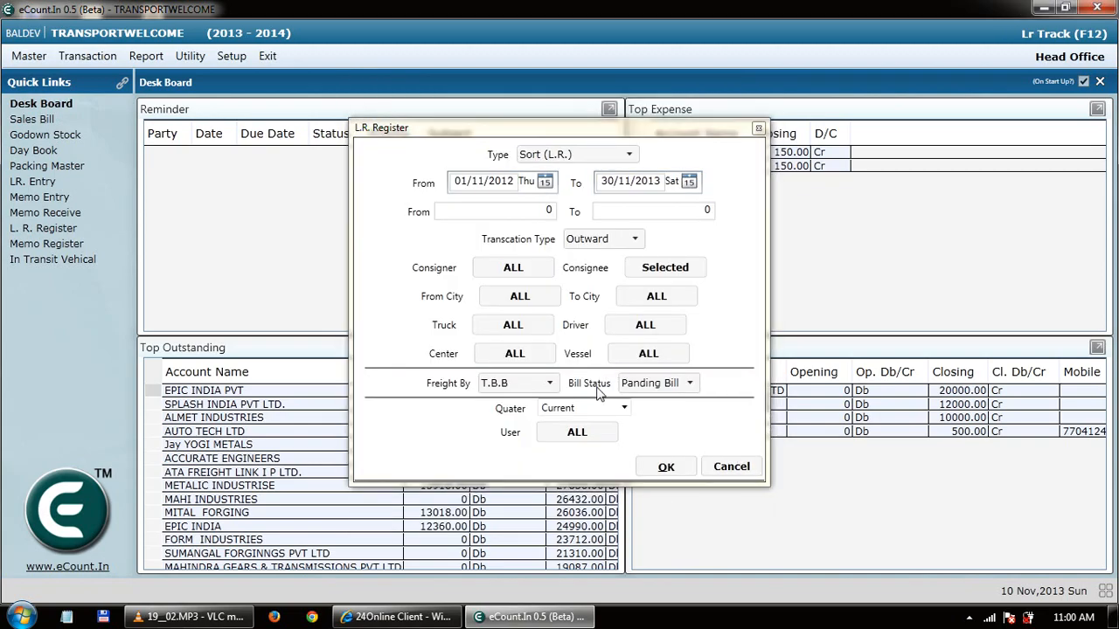
{"action": "left_click", "coordinate": [666, 466]}
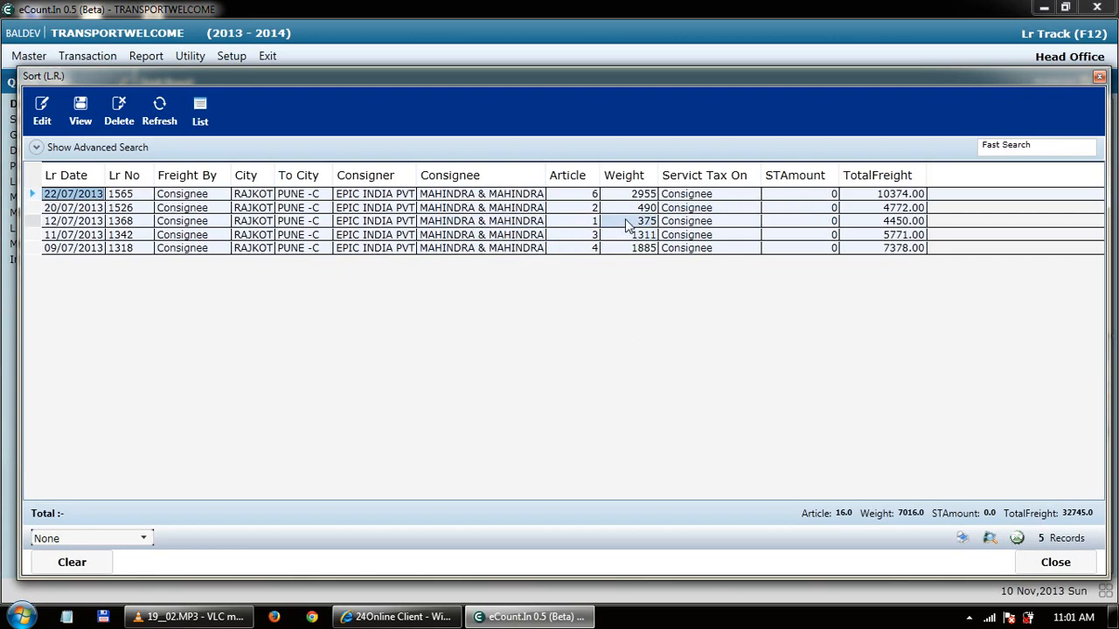
{"action": "left_click", "coordinate": [1099, 78]}
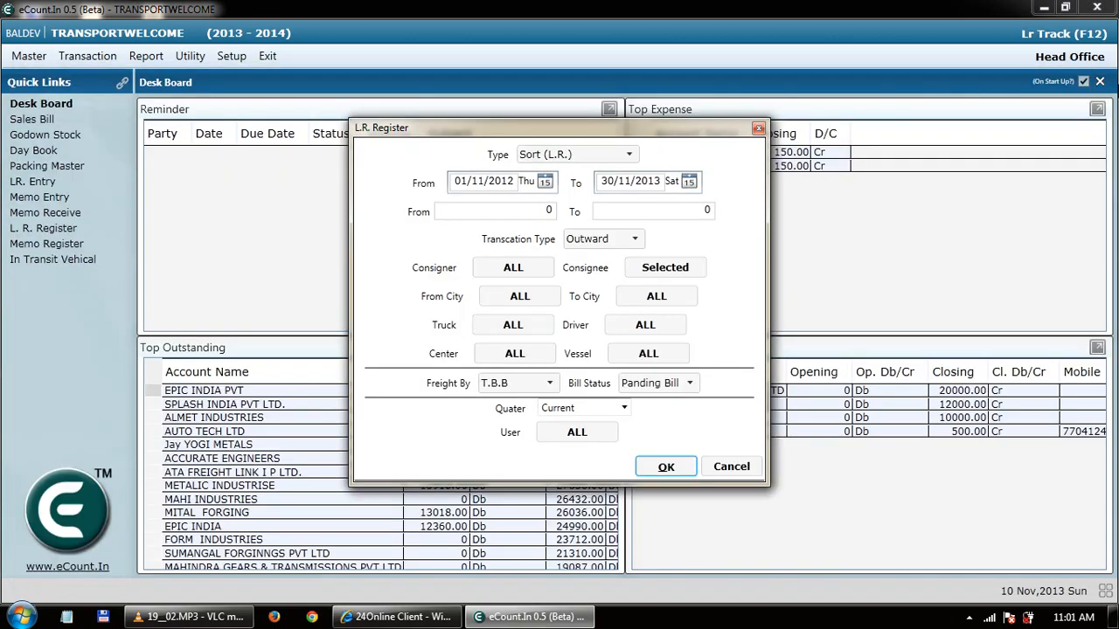
{"action": "left_click", "coordinate": [758, 129]}
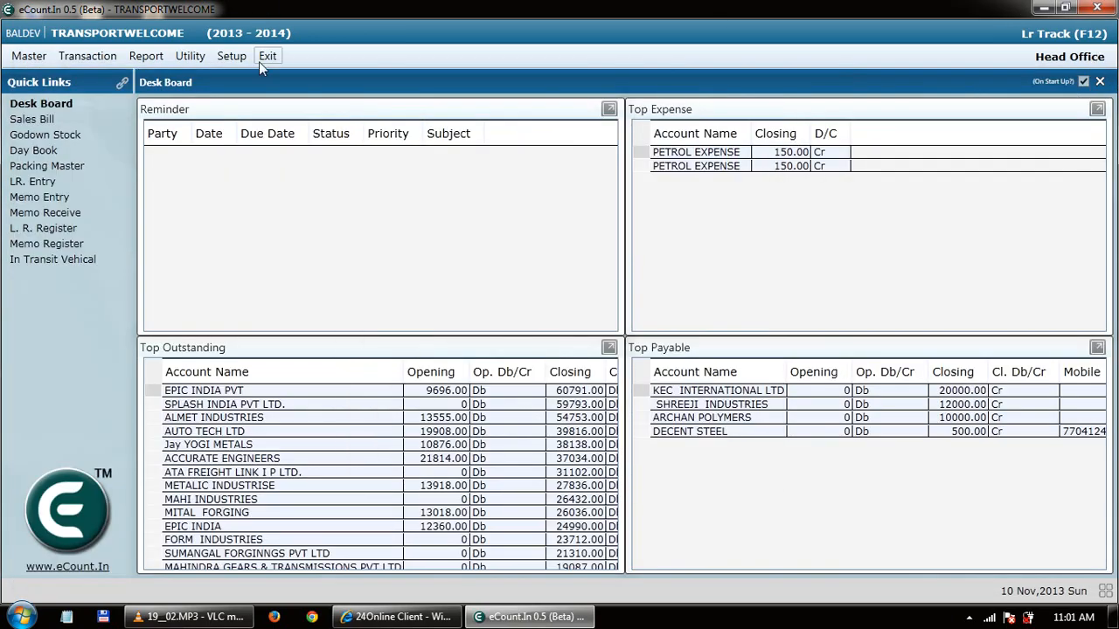
- Start a new sales bill from the sales invoice list with Sales\Service as its invoice type
{"action": "left_click", "coordinate": [87, 56]}
{"action": "mouse_move", "coordinate": [159, 239]}
{"action": "left_click", "coordinate": [259, 241]}
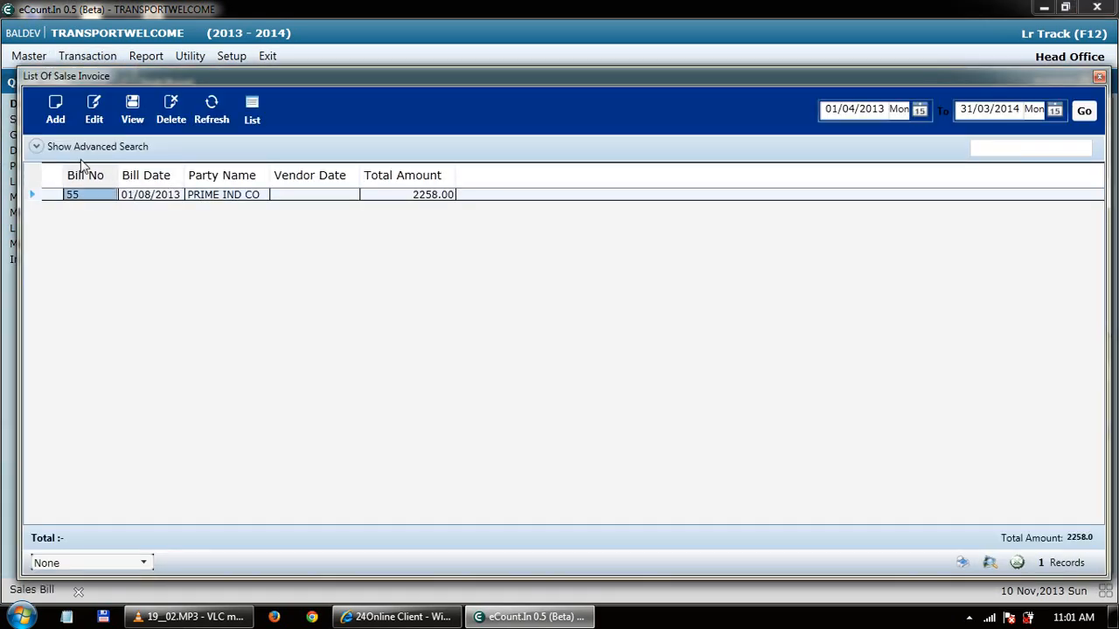
{"action": "left_click", "coordinate": [55, 118]}
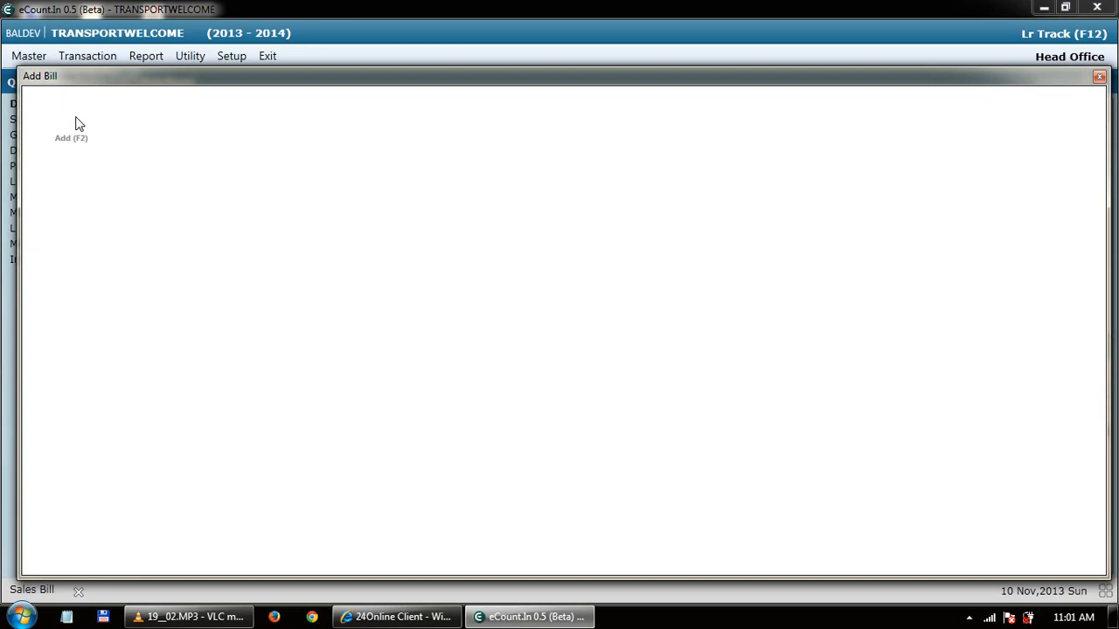
{"action": "key", "text": "Tab"}
{"action": "key", "text": "Tab"}
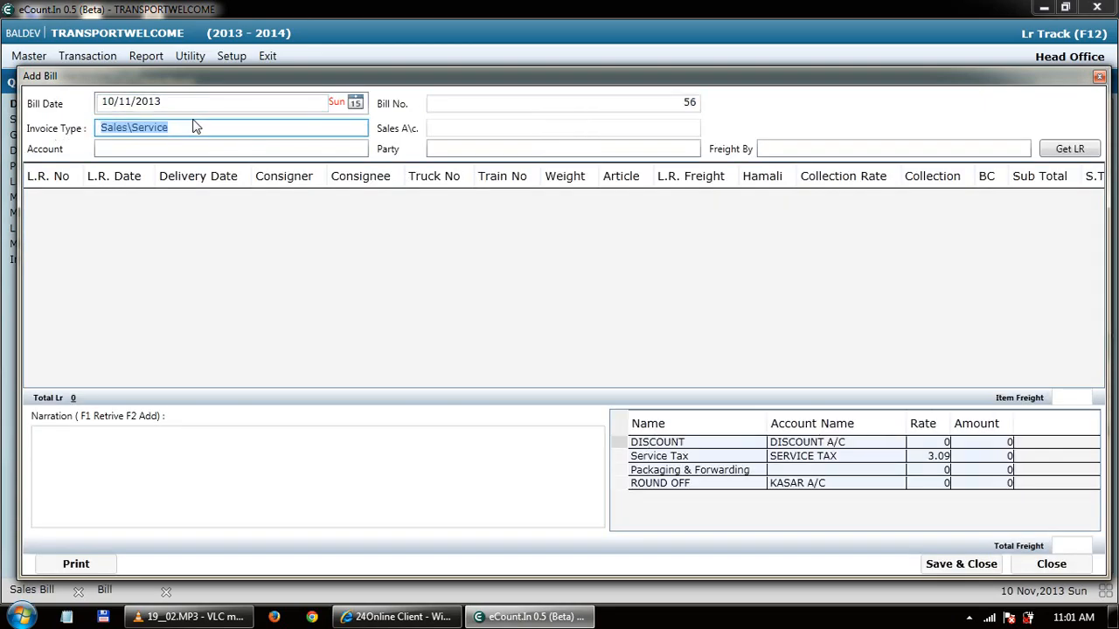
{"action": "key", "text": "Tab"}
{"action": "key", "text": "Tab"}
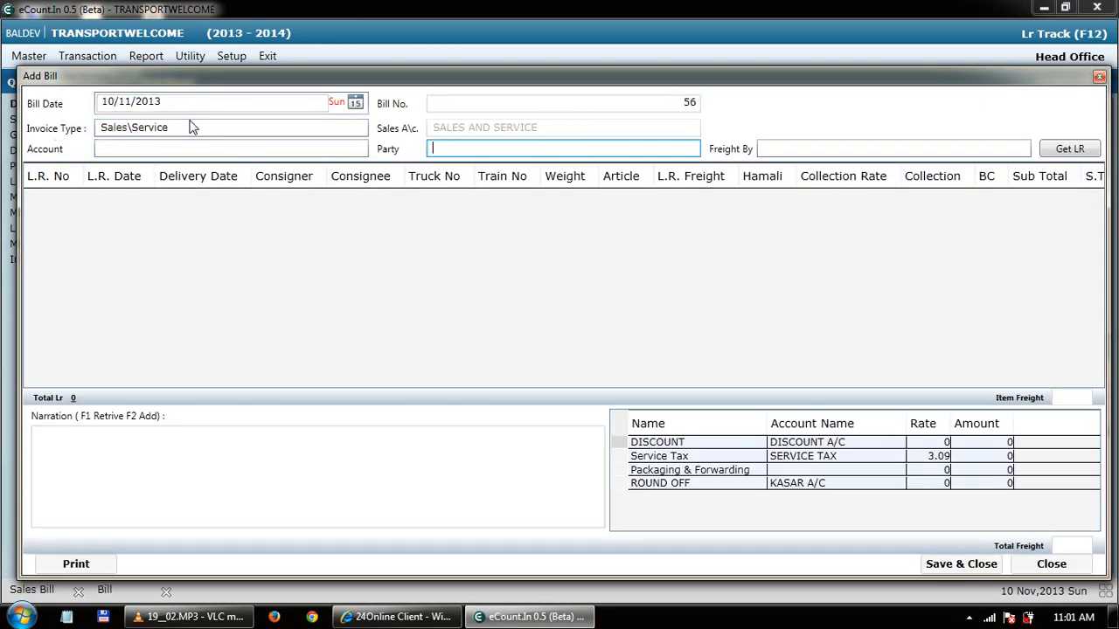
- Examine the Service Tax and Packaging & Forwarding expense rows linked to the bill's invoice type
{"action": "key", "text": "shift+Tab"}
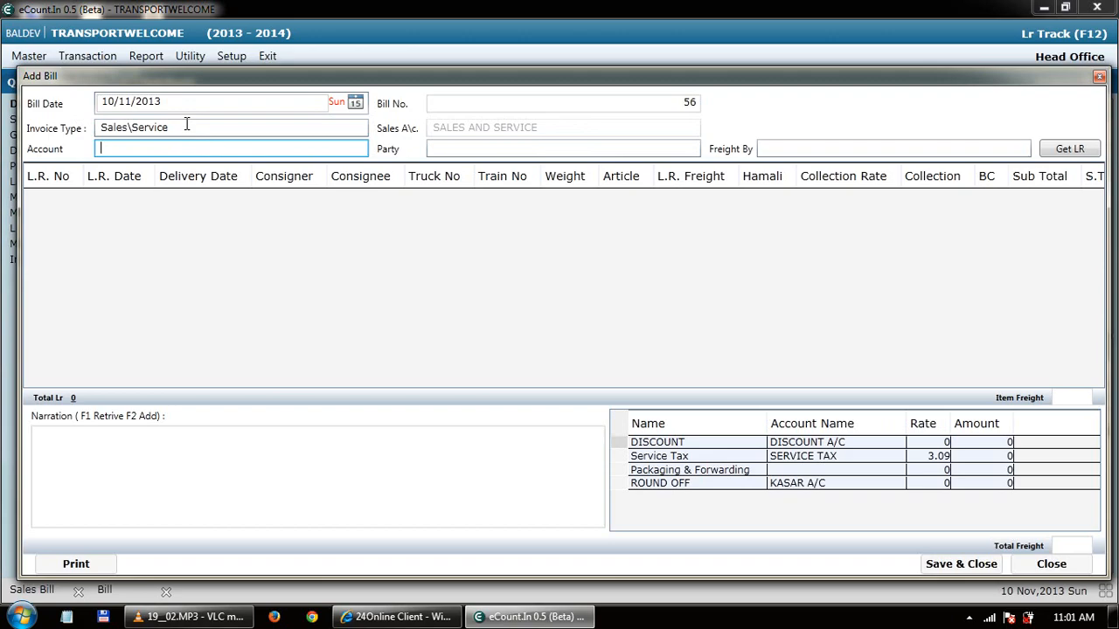
{"action": "key", "text": "shift+Tab"}
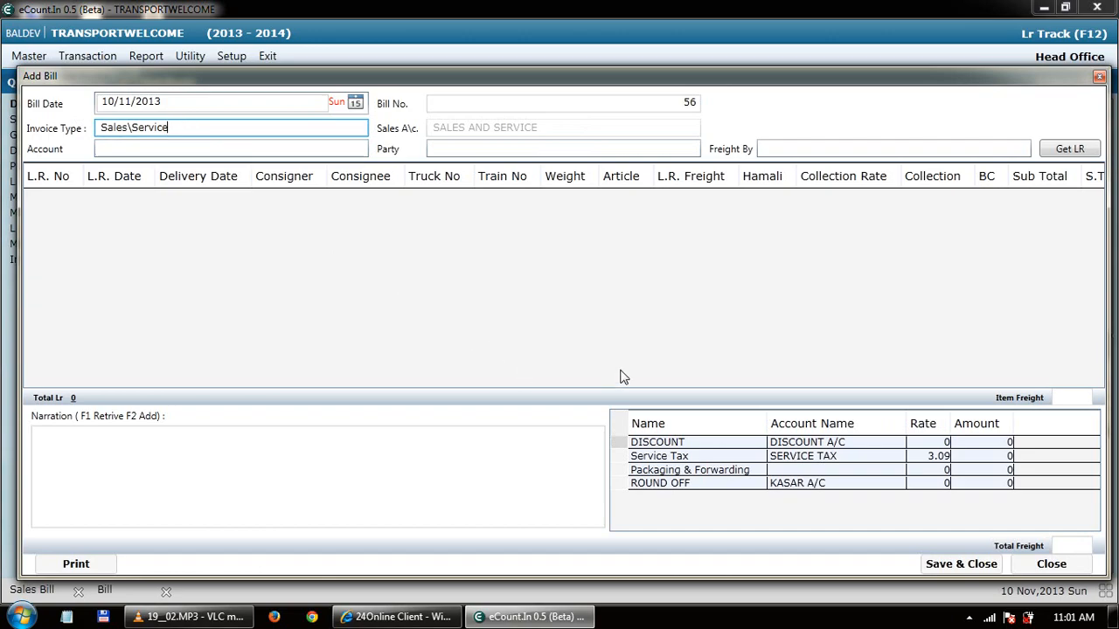
{"action": "left_click", "coordinate": [704, 455]}
{"action": "left_click", "coordinate": [707, 470]}
{"action": "left_click", "coordinate": [708, 472]}
- Clear the bill's invoice type and restore Sales\Service
{"action": "left_click", "coordinate": [213, 128]}
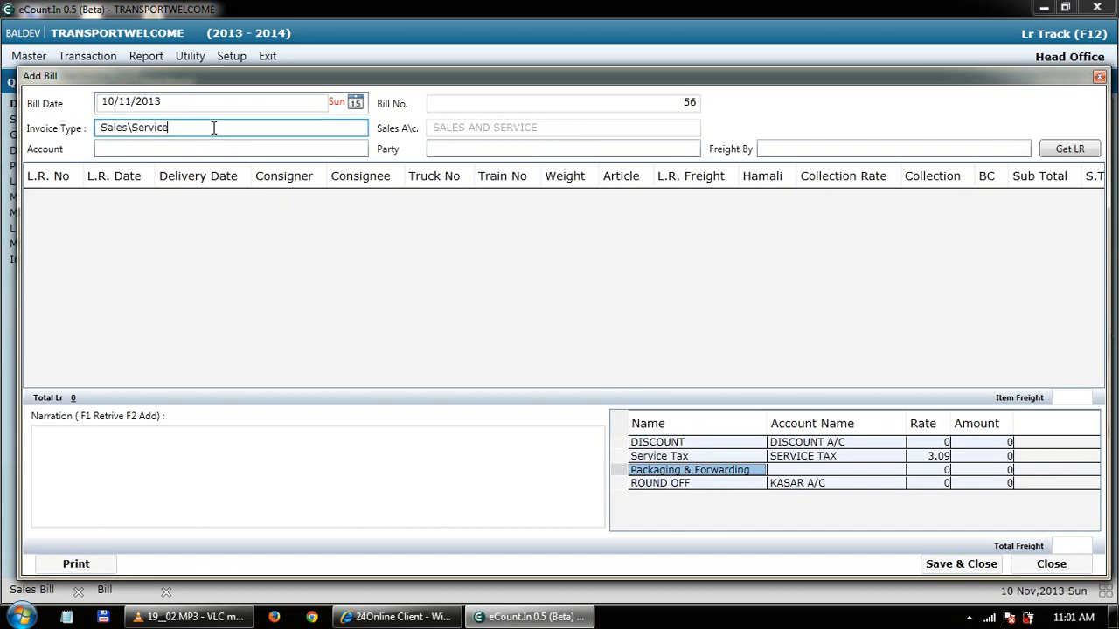
{"action": "key", "text": "BackSpace"}
{"action": "key", "text": "BackSpace"}
{"action": "key", "text": "BackSpace"}
{"action": "key", "text": "BackSpace"}
{"action": "key", "text": "BackSpace"}
{"action": "key", "text": "BackSpace"}
{"action": "key", "text": "BackSpace"}
{"action": "key", "text": "BackSpace"}
{"action": "key", "text": "BackSpace"}
{"action": "key", "text": "BackSpace"}
{"action": "key", "text": "BackSpace"}
{"action": "key", "text": "BackSpace"}
{"action": "key", "text": "BackSpace"}
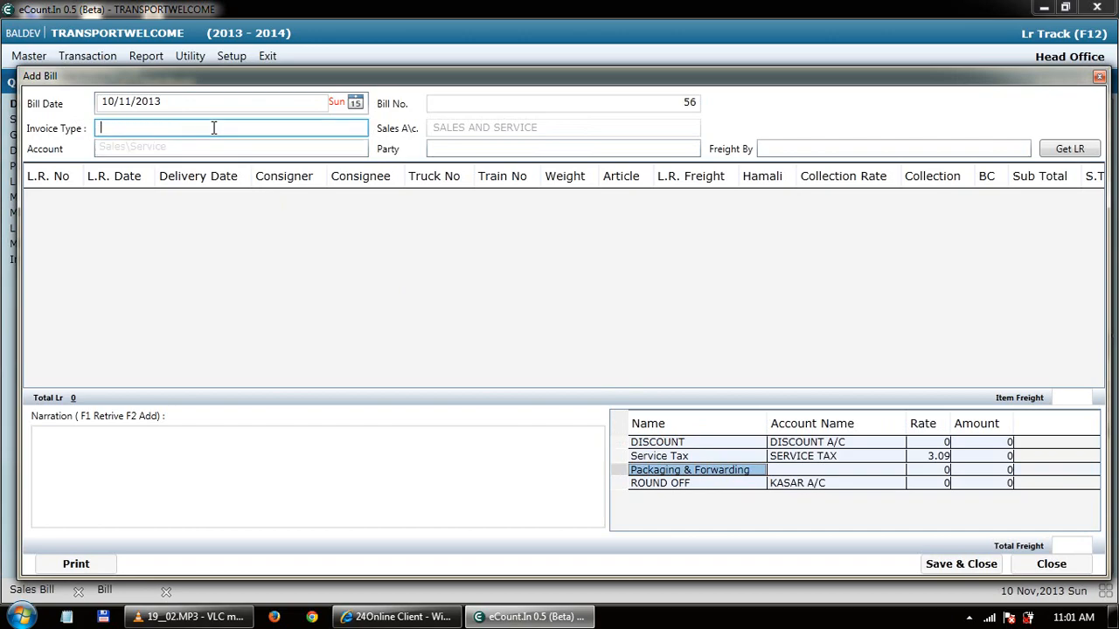
{"action": "key", "text": "ctrl+z"}
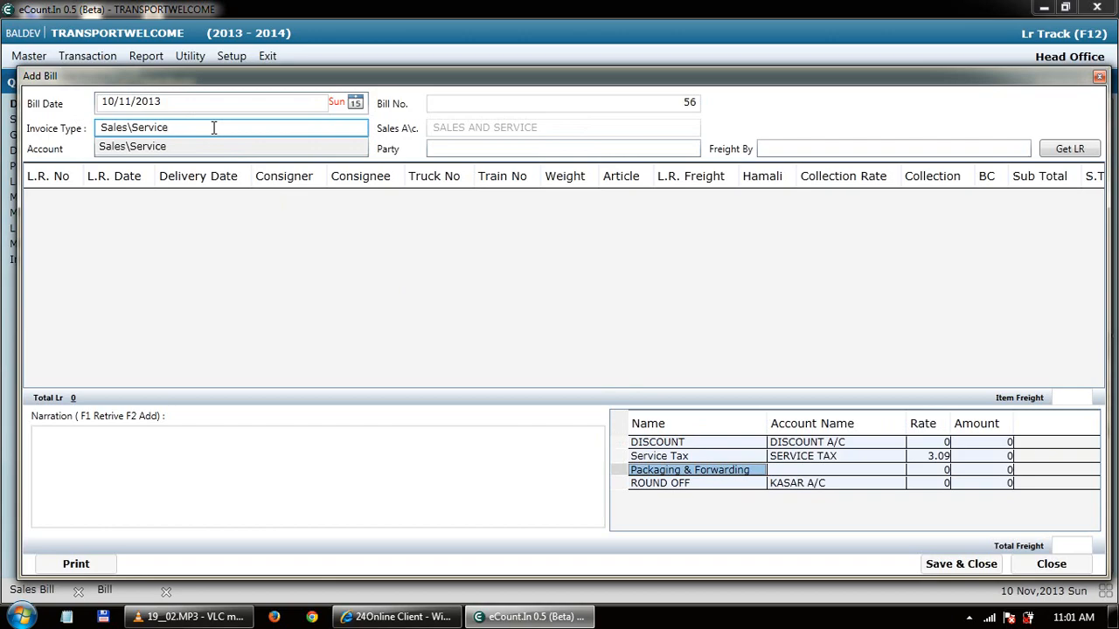
{"action": "key", "text": "Return"}
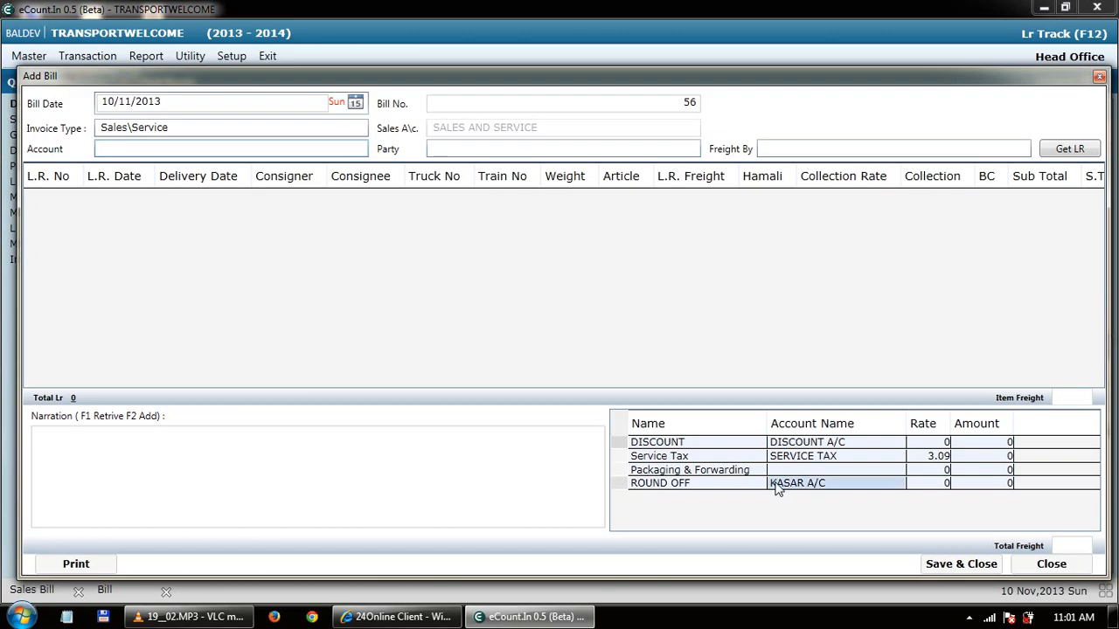
{"action": "left_click", "coordinate": [220, 59]}
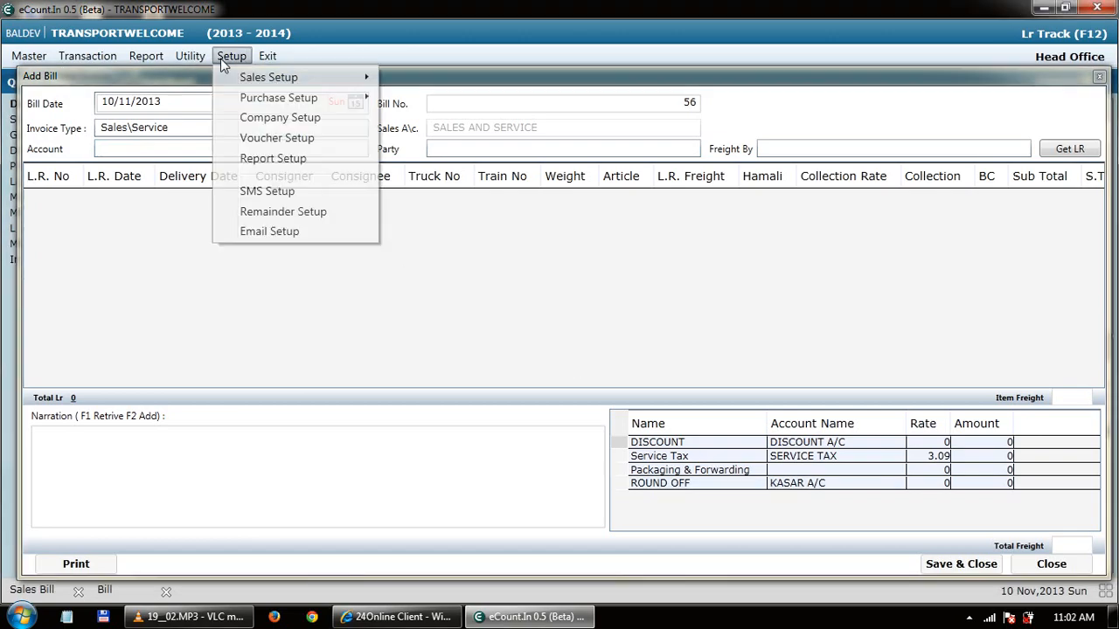
{"action": "mouse_move", "coordinate": [230, 78]}
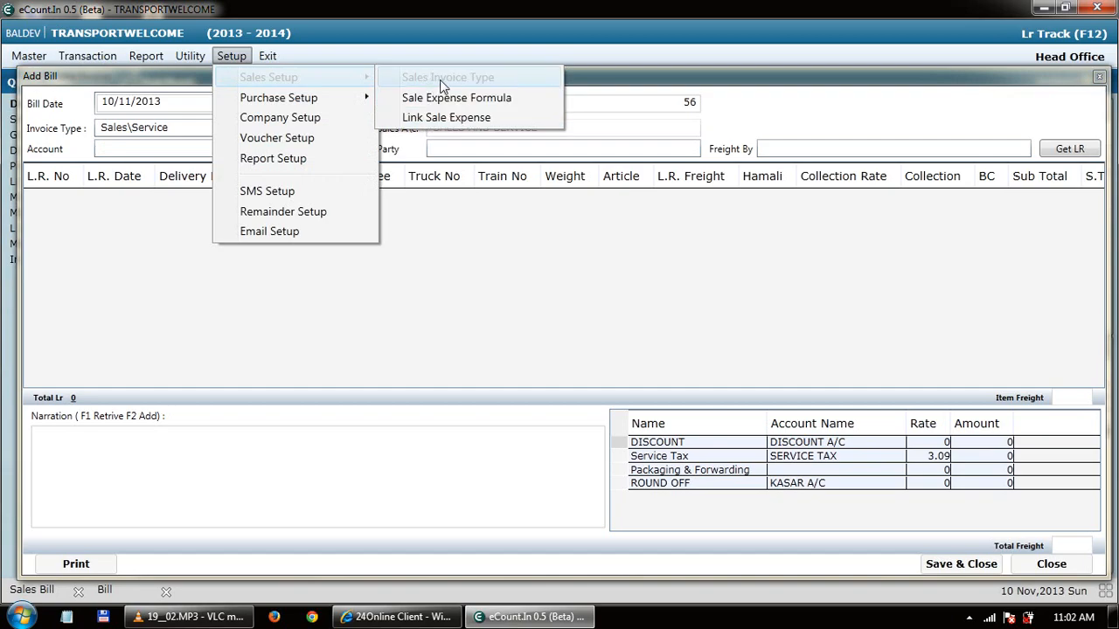
{"action": "left_click", "coordinate": [612, 76]}
- Set the bill's account to MAHINDRA & MAHINDRA of PUNE -C
{"action": "left_click", "coordinate": [252, 128]}
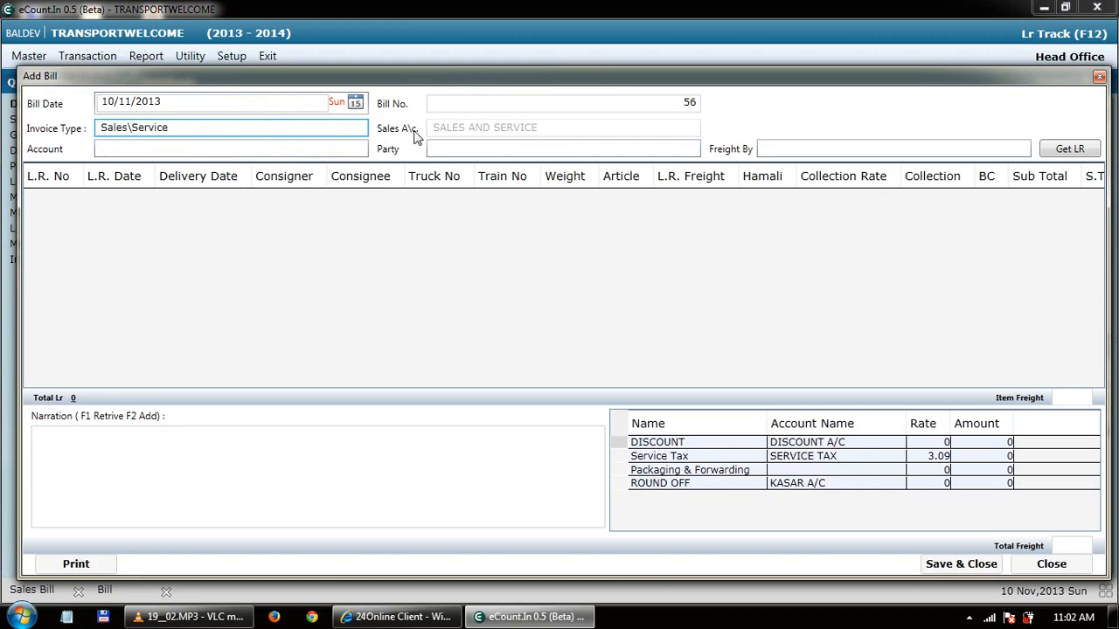
{"action": "left_click", "coordinate": [260, 148]}
{"action": "left_click", "coordinate": [261, 148]}
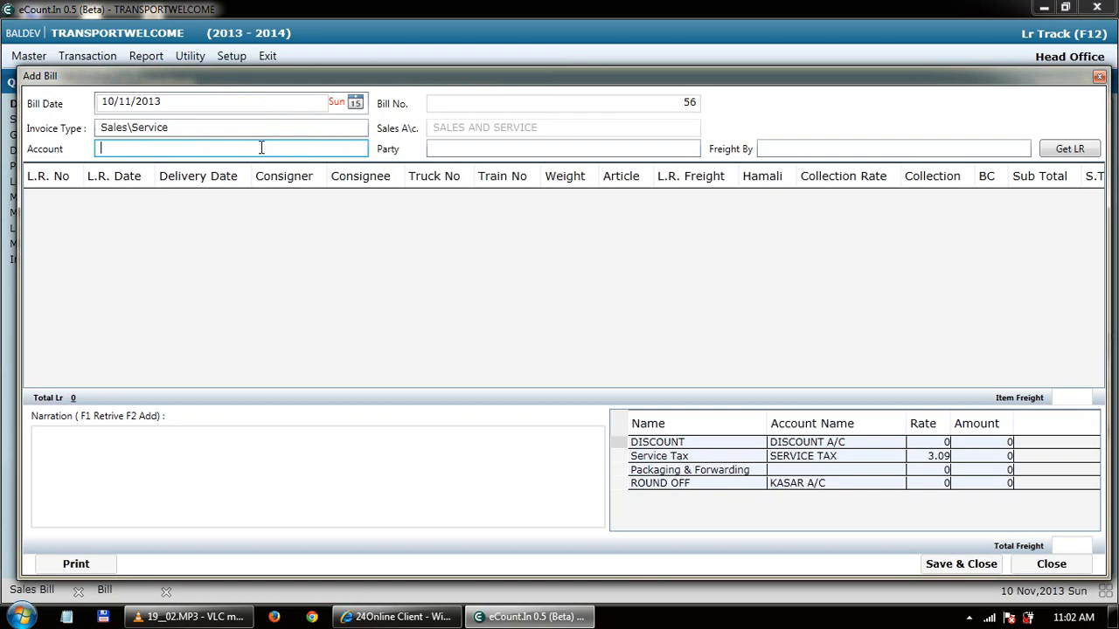
{"action": "type", "text": "MAHINDRA GEARS & TRANSMISSIONS PVT LTD"}
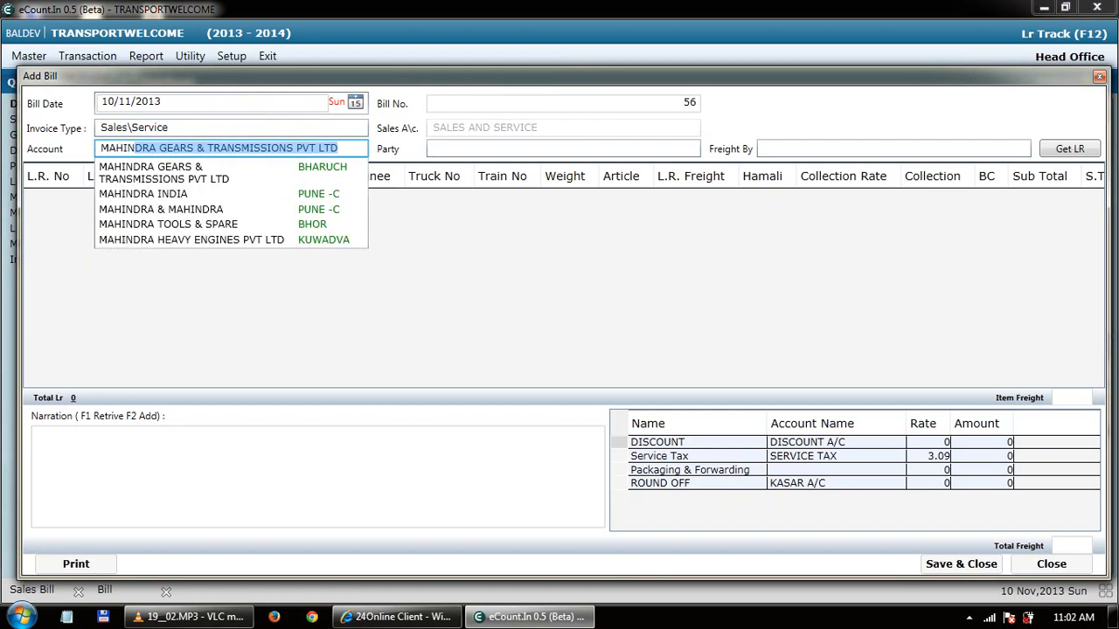
{"action": "key", "text": "Down"}
{"action": "key", "text": "Down"}
{"action": "key", "text": "Down"}
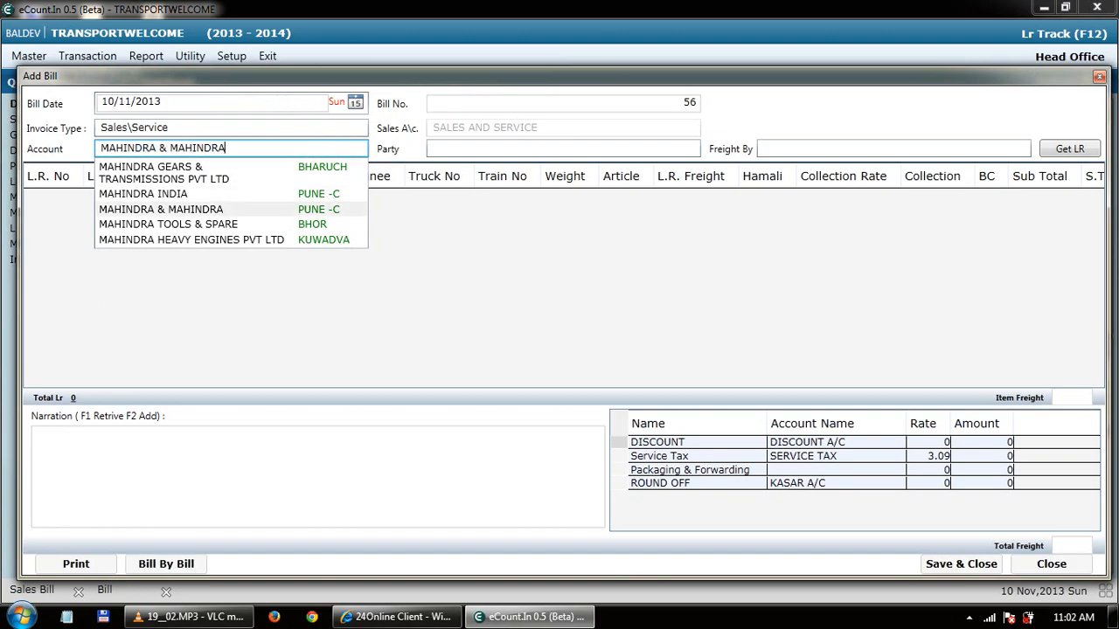
{"action": "key", "text": "Return"}
- Set the bill's party to MAHINDRA & MAHINDRA of PUNE -C and Freight By to Consignee
{"action": "type", "text": "MA"}
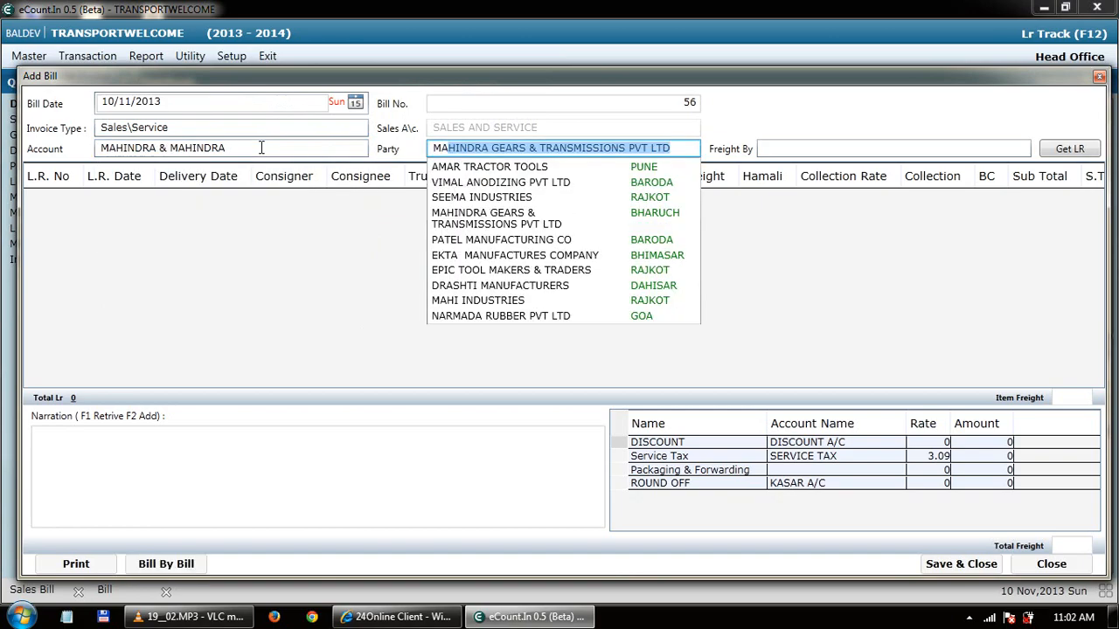
{"action": "type", "text": "HIN"}
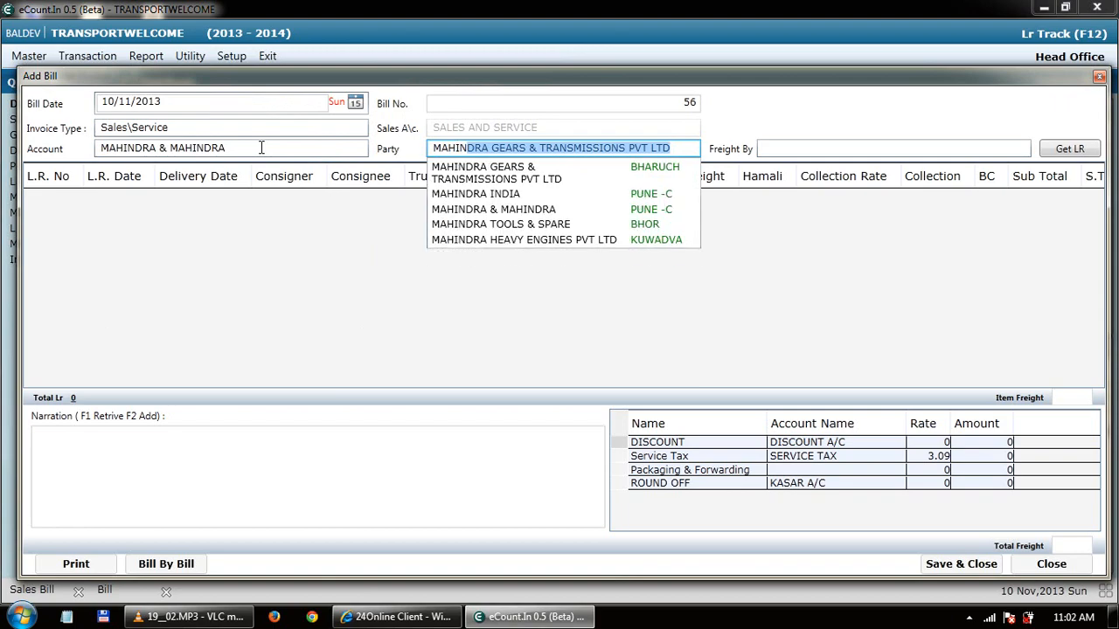
{"action": "key", "text": "Down"}
{"action": "key", "text": "Down"}
{"action": "key", "text": "Down"}
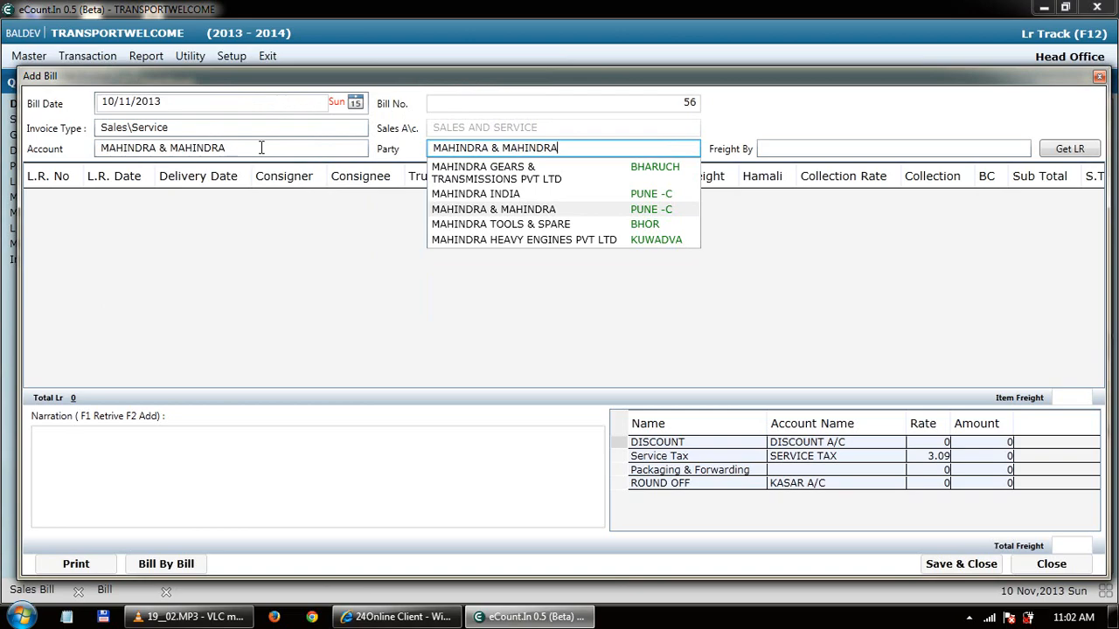
{"action": "key", "text": "Return"}
{"action": "key", "text": "Down"}
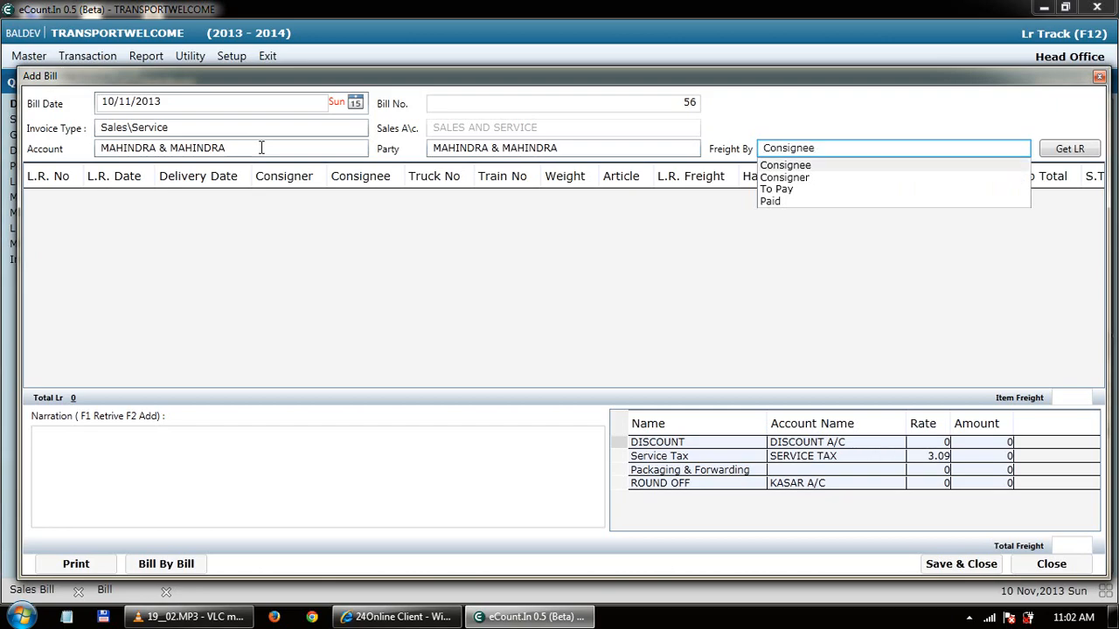
{"action": "key", "text": "Return"}
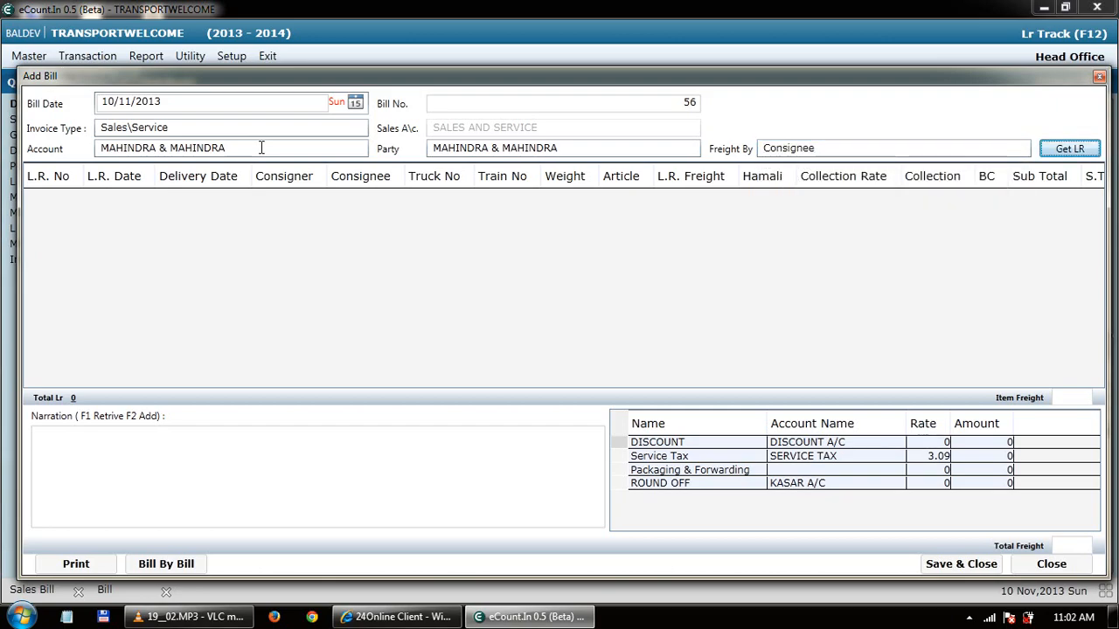
- Retrieve the account's L.R. list and add all of its entries to the bill
{"action": "key", "text": "Return"}
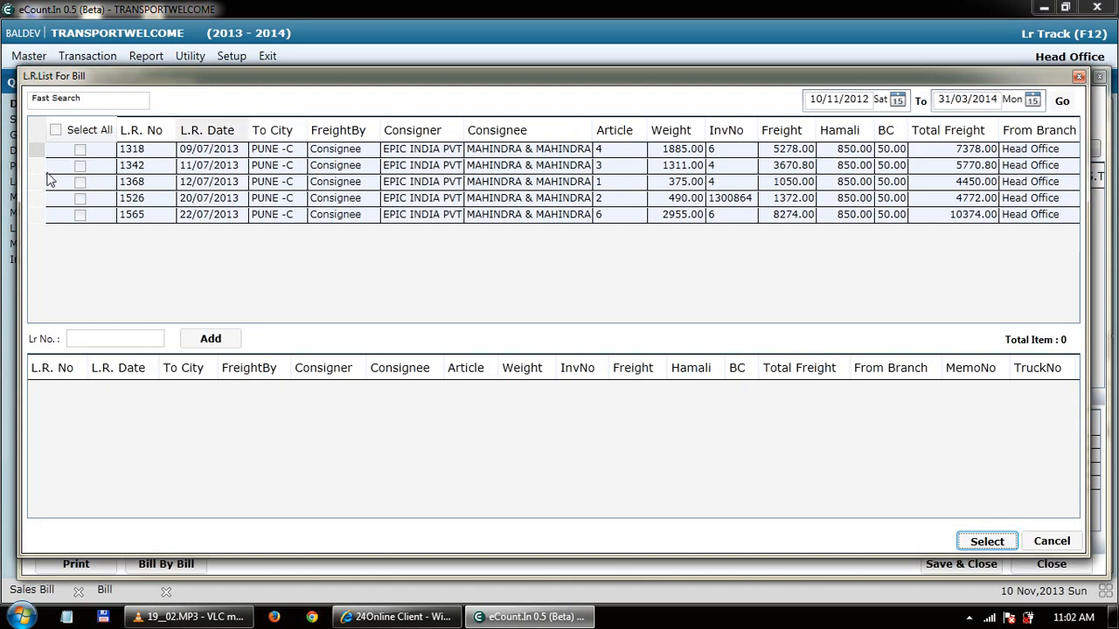
{"action": "left_click", "coordinate": [55, 130]}
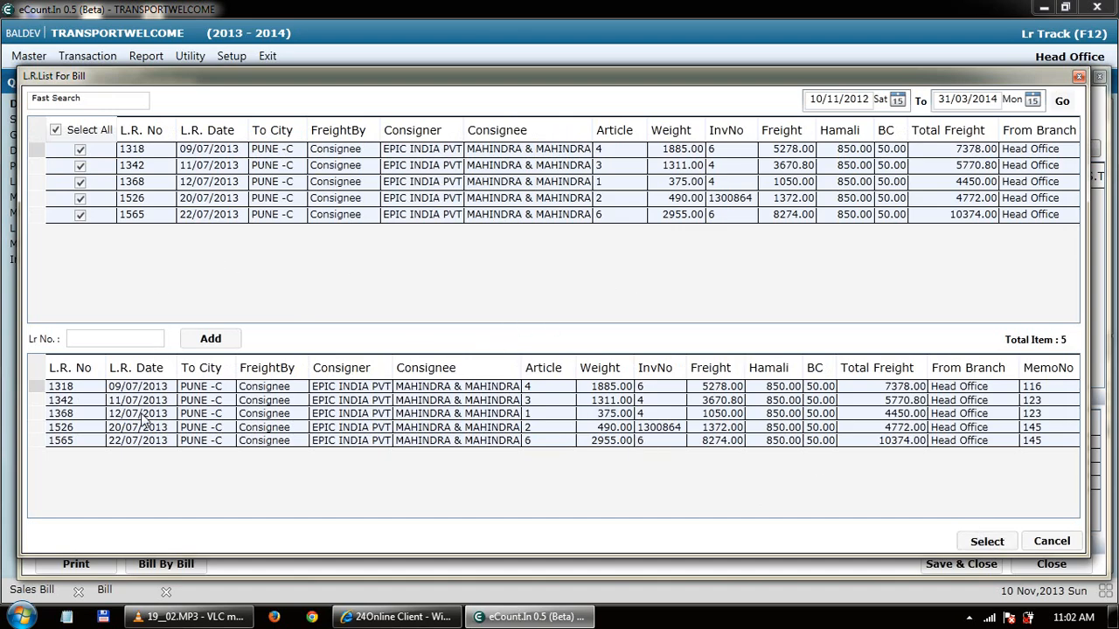
{"action": "left_click", "coordinate": [116, 338]}
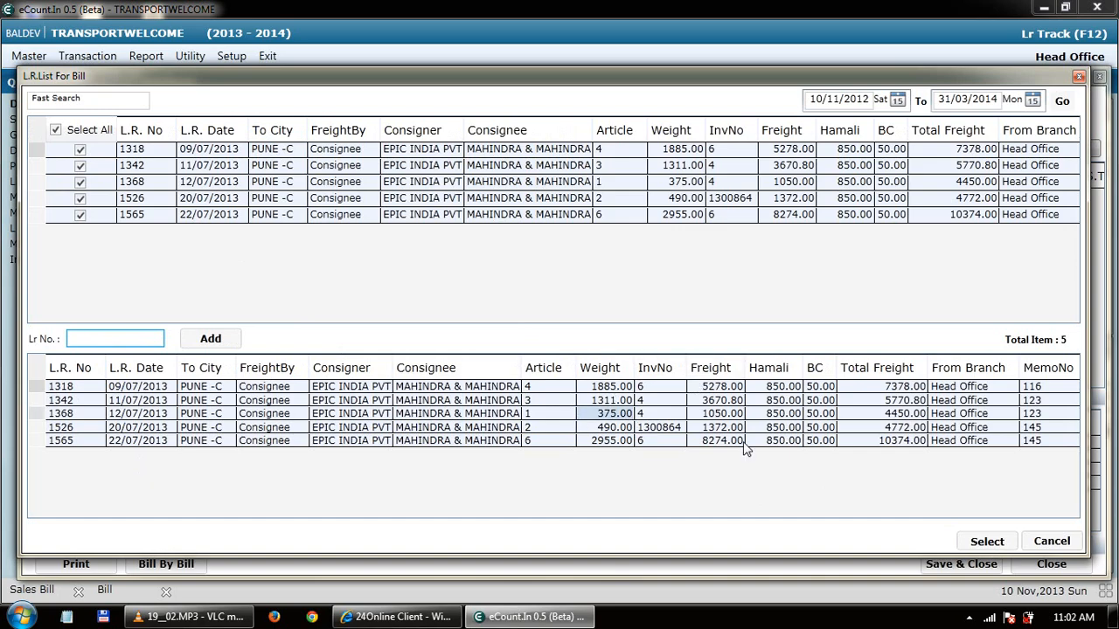
{"action": "left_click", "coordinate": [988, 542]}
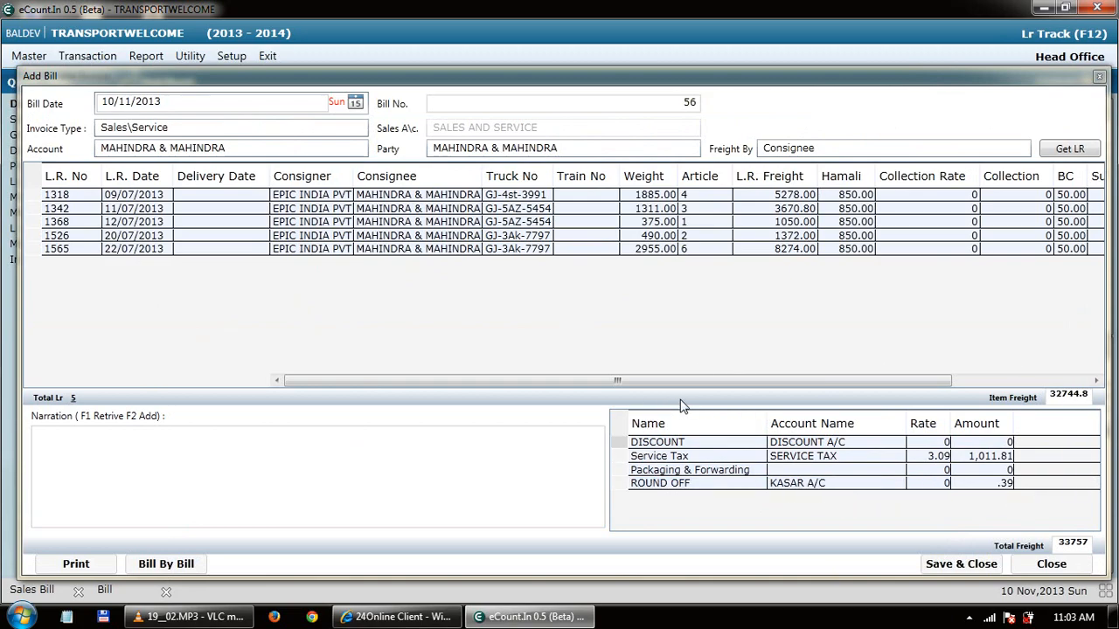
- Set the BC charge of the bill's first L.R. row to 10.00
{"action": "left_click_drag", "start_coordinate": [704, 382], "coordinate": [979, 396]}
{"action": "left_click", "coordinate": [813, 196]}
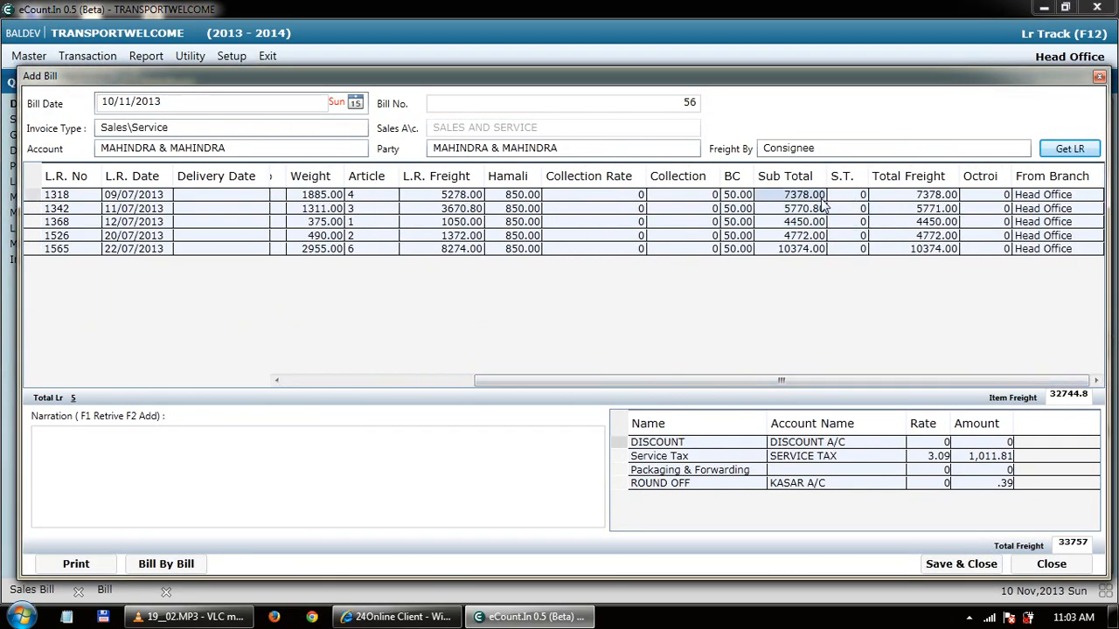
{"action": "left_click", "coordinate": [739, 196]}
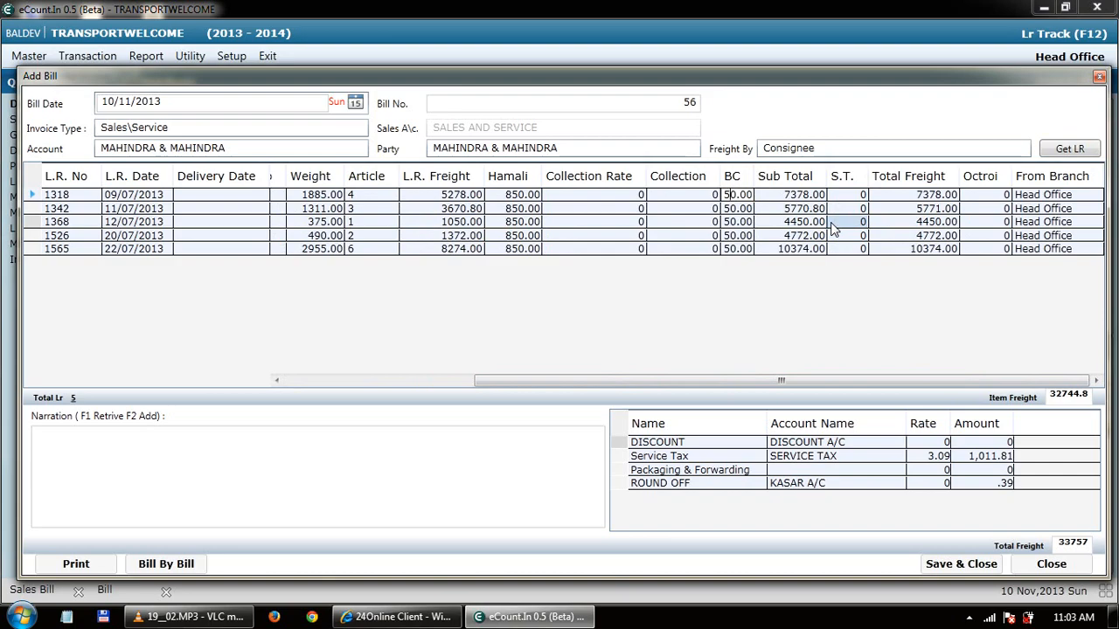
{"action": "type", "text": "1"}
{"action": "key", "text": "Tab"}
{"action": "key", "text": "Tab"}
{"action": "key", "text": "Tab"}
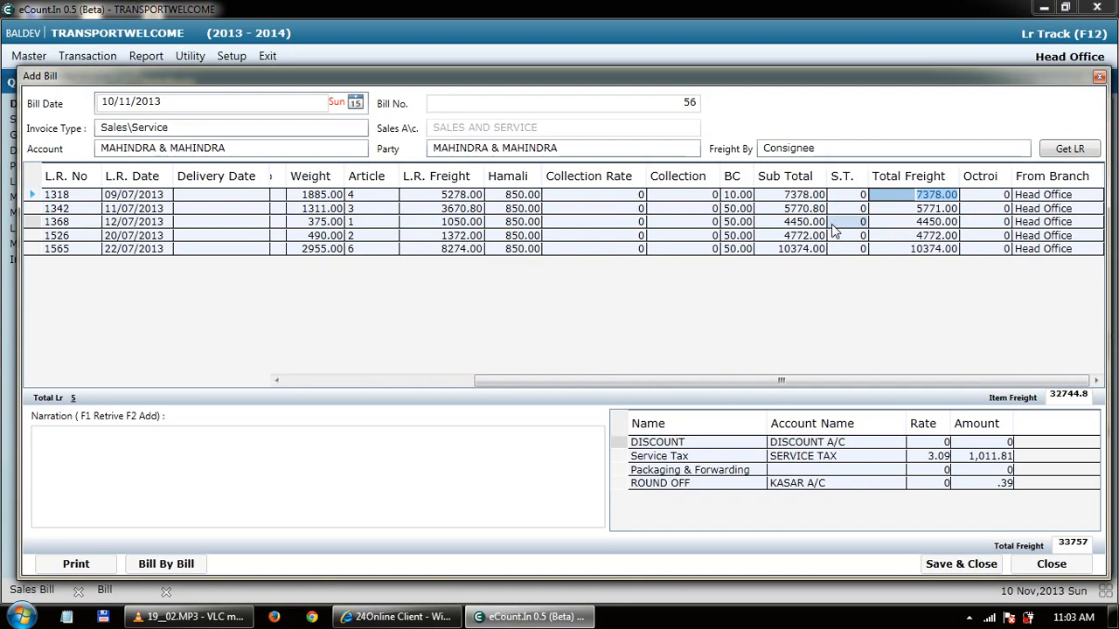
{"action": "left_click_drag", "start_coordinate": [641, 383], "coordinate": [463, 385]}
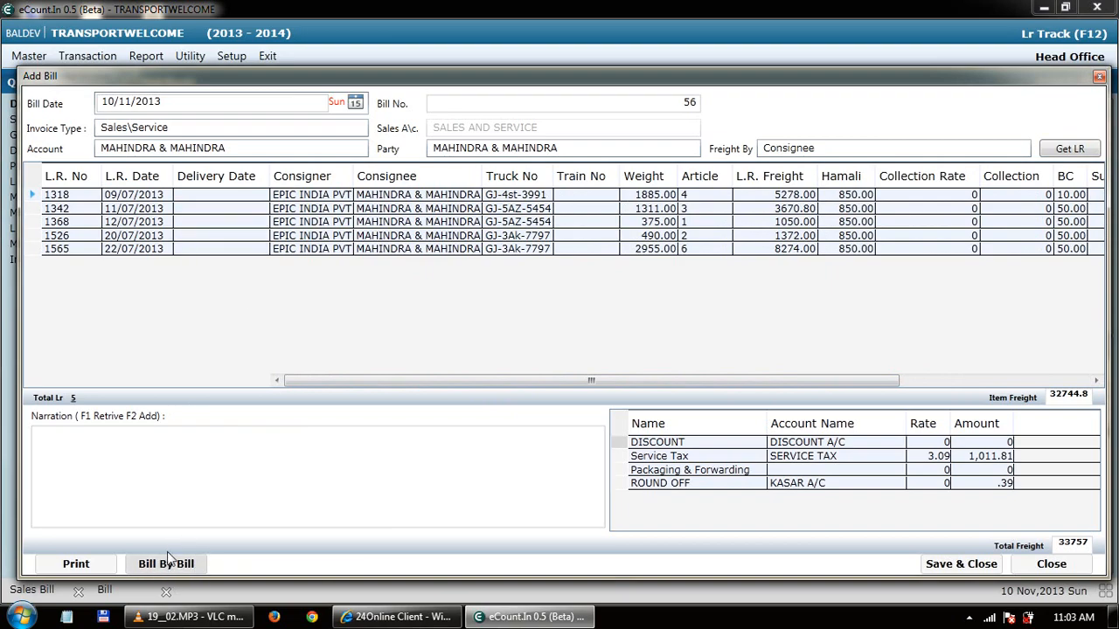
- Check the balance method in the MAHINDRA & MAHINDRA account master and return to the bill without saving
{"action": "left_click", "coordinate": [243, 147]}
{"action": "left_click_drag", "start_coordinate": [243, 147], "coordinate": [85, 152]}
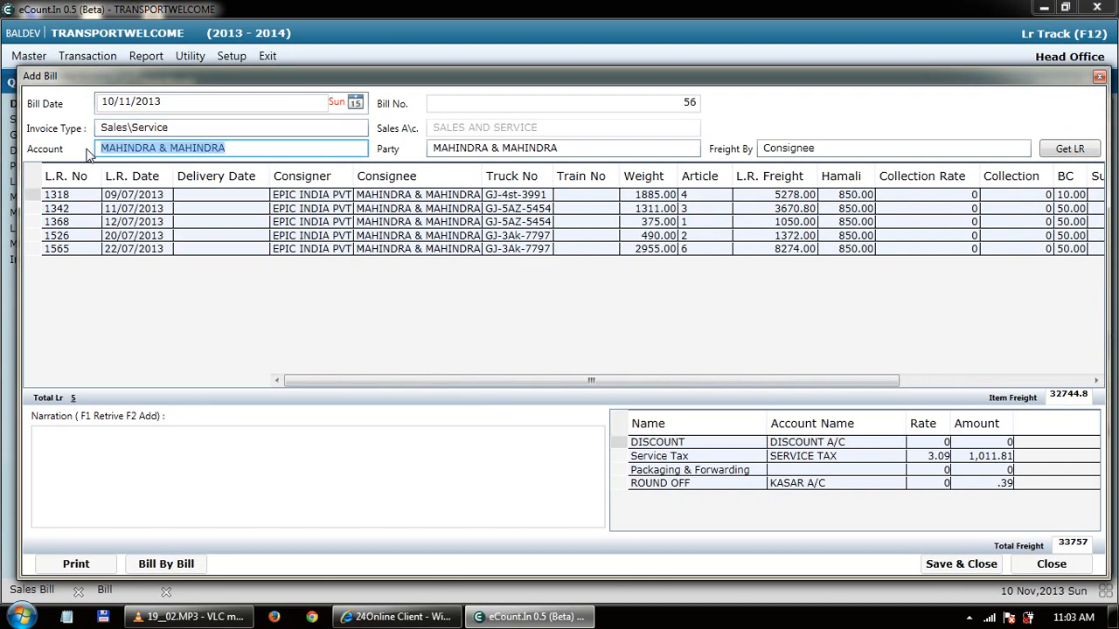
{"action": "key", "text": "F3"}
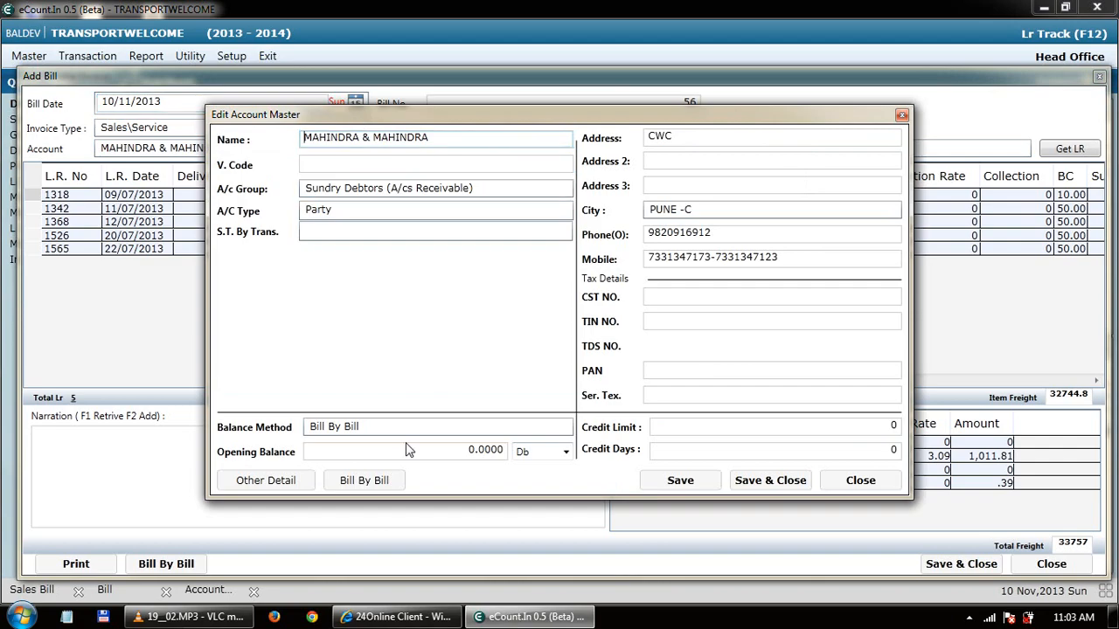
{"action": "left_click", "coordinate": [374, 425]}
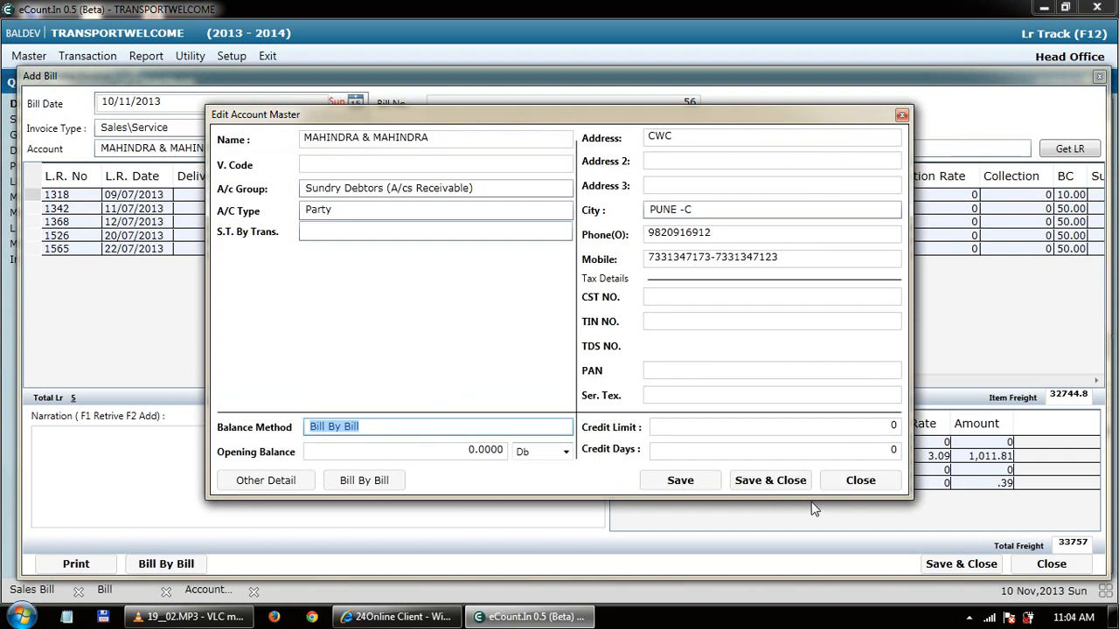
{"action": "left_click", "coordinate": [871, 481]}
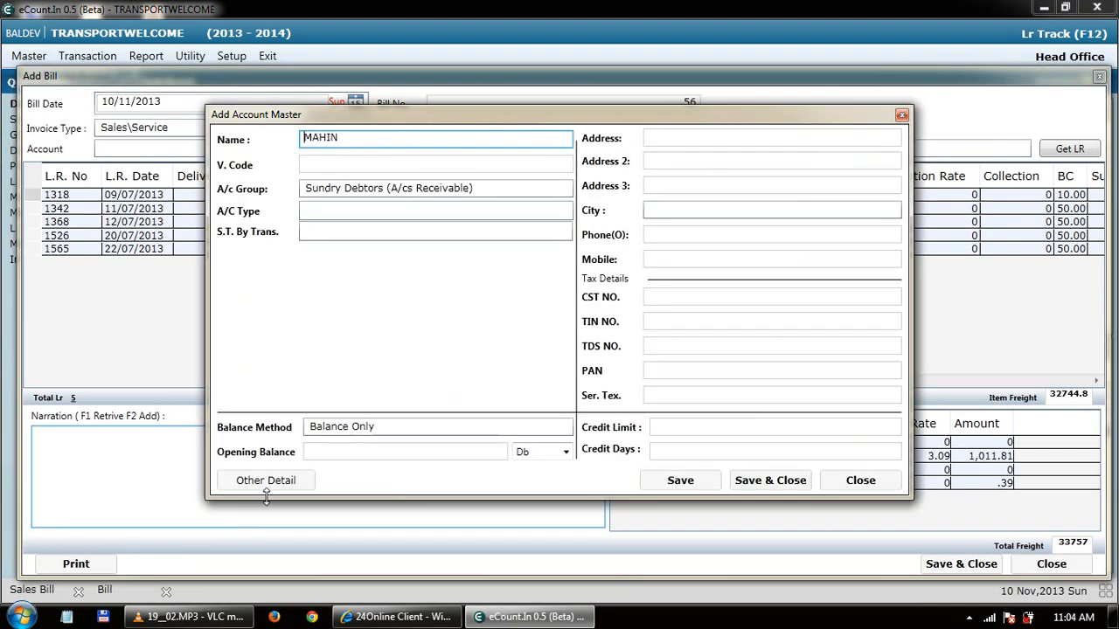
{"action": "left_click", "coordinate": [857, 482]}
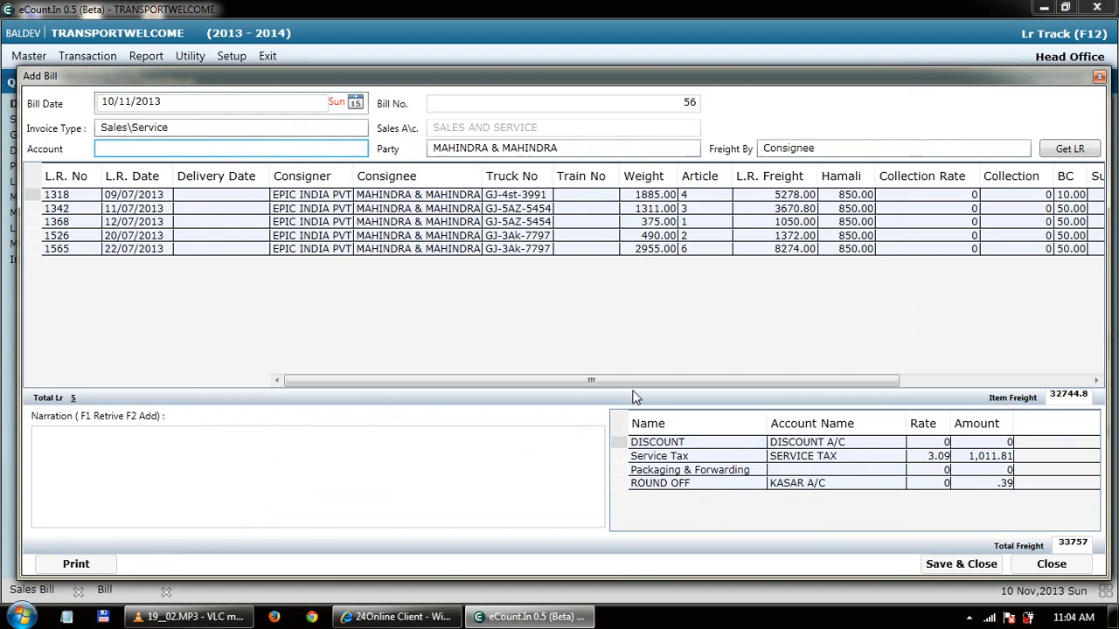
- Select MAHINDRA & MAHINDRA again as the bill's account
{"action": "type", "text": "MAHINDRA GEARS & TRANSMISSIONS PVT LTD"}
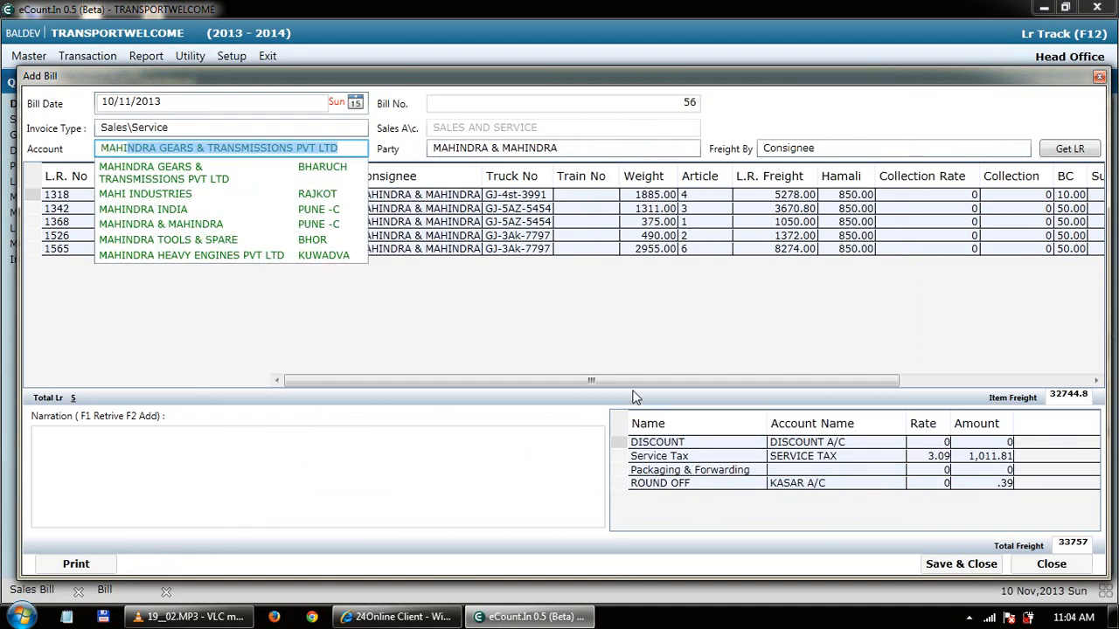
{"action": "key", "text": "Down"}
{"action": "key", "text": "Down"}
{"action": "key", "text": "Down"}
{"action": "key", "text": "Down"}
{"action": "key", "text": "Return"}
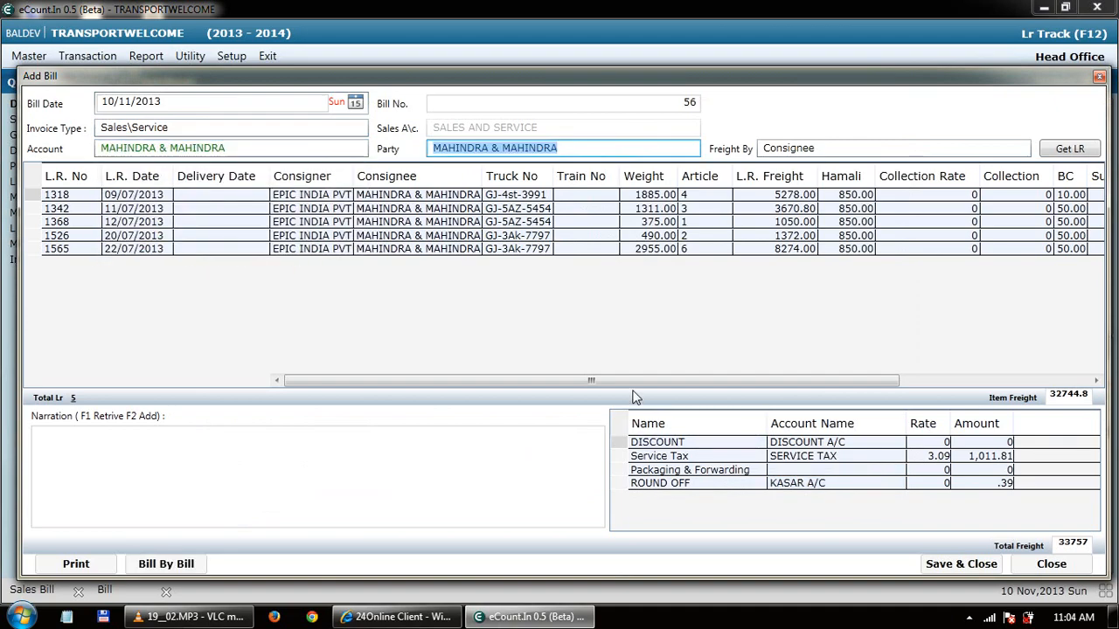
- Add a New References entry to the bill-by-bill maintenance with particular 56 and 10 credit days
{"action": "left_click", "coordinate": [177, 566]}
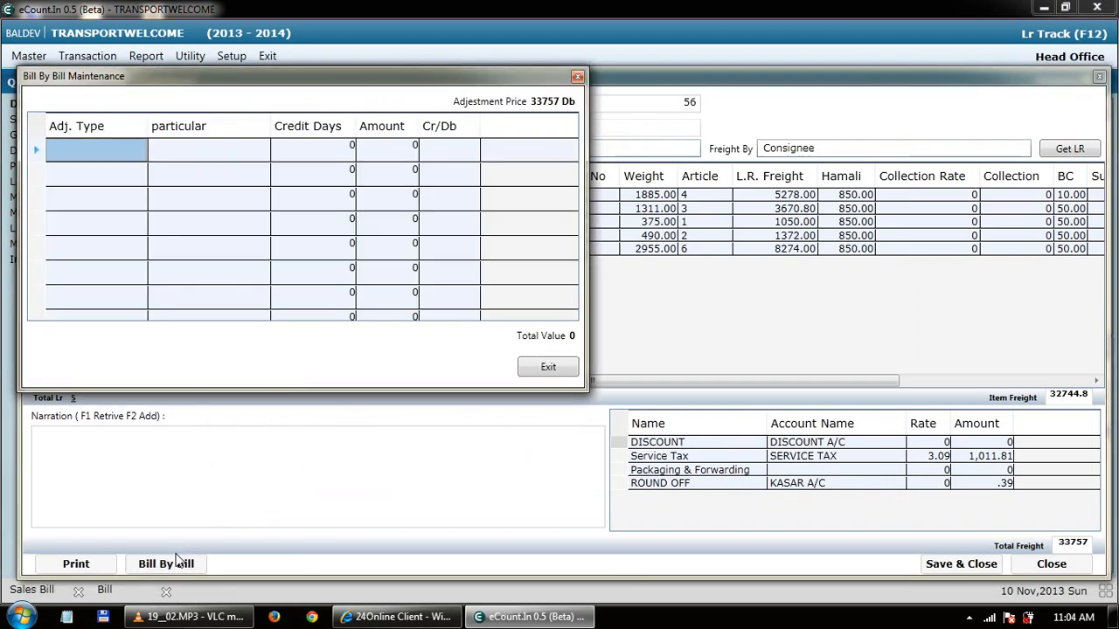
{"action": "left_click", "coordinate": [90, 150]}
{"action": "left_click", "coordinate": [90, 151]}
{"action": "key", "text": "Down"}
{"action": "key", "text": "Down"}
{"action": "key", "text": "Down"}
{"action": "key", "text": "Return"}
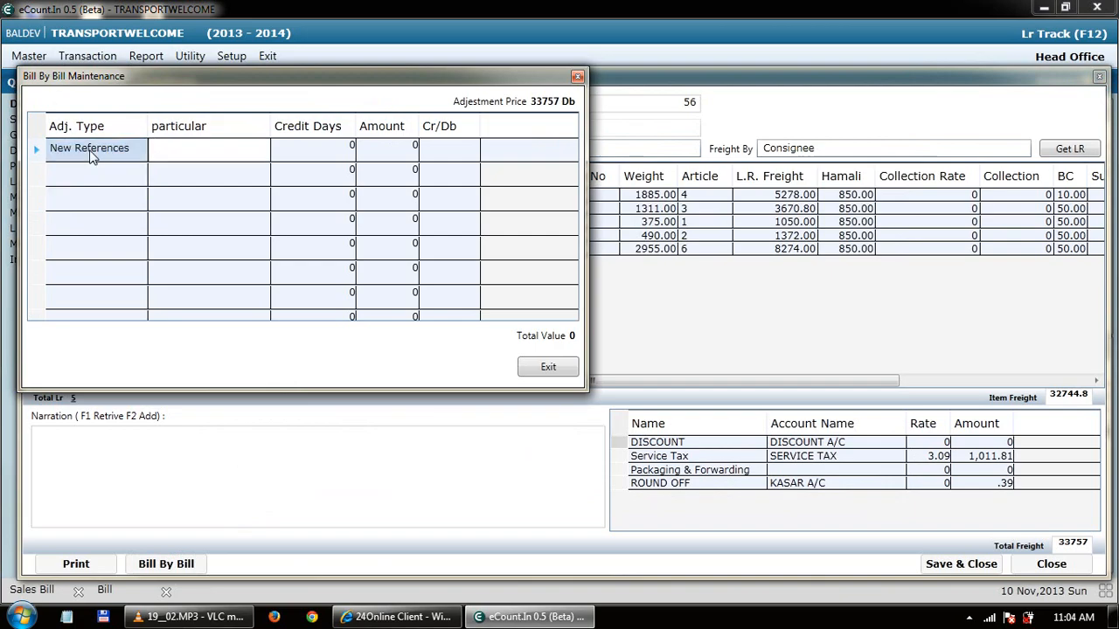
{"action": "type", "text": "56"}
{"action": "left_click", "coordinate": [284, 146]}
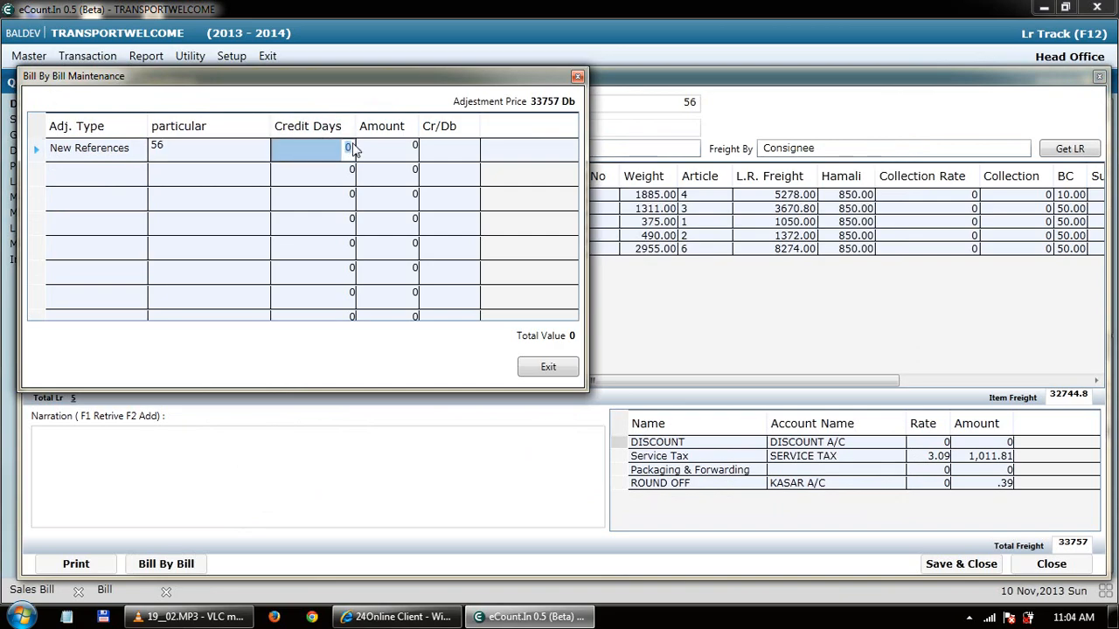
{"action": "type", "text": "10"}
{"action": "key", "text": "Return"}
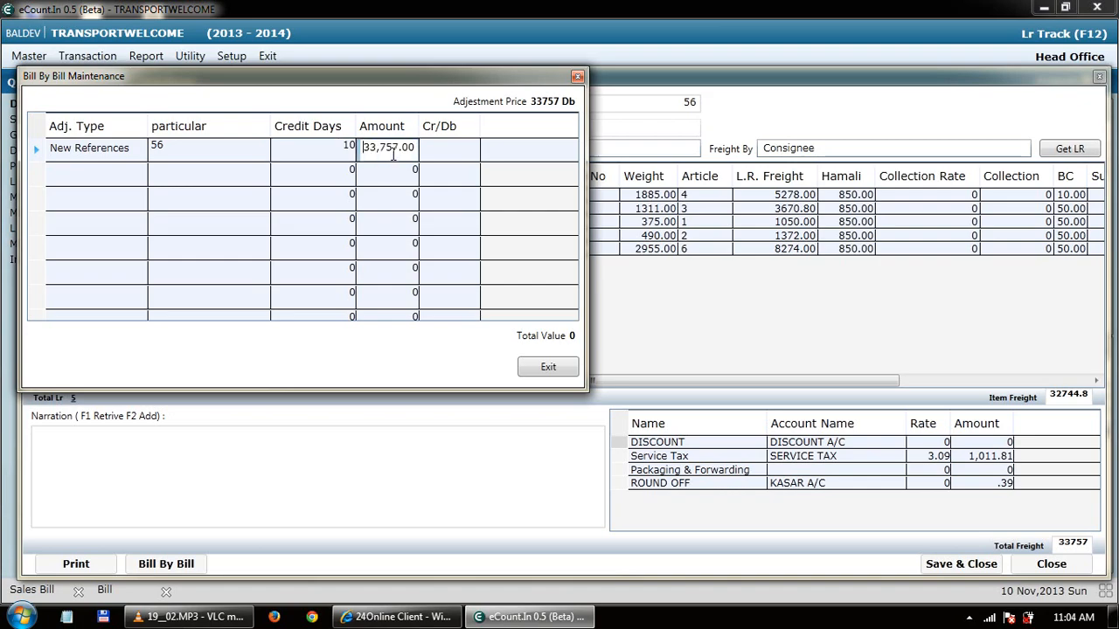
- Mark the new reference entry's amount as Cr
{"action": "left_click", "coordinate": [440, 147]}
{"action": "left_click", "coordinate": [472, 150]}
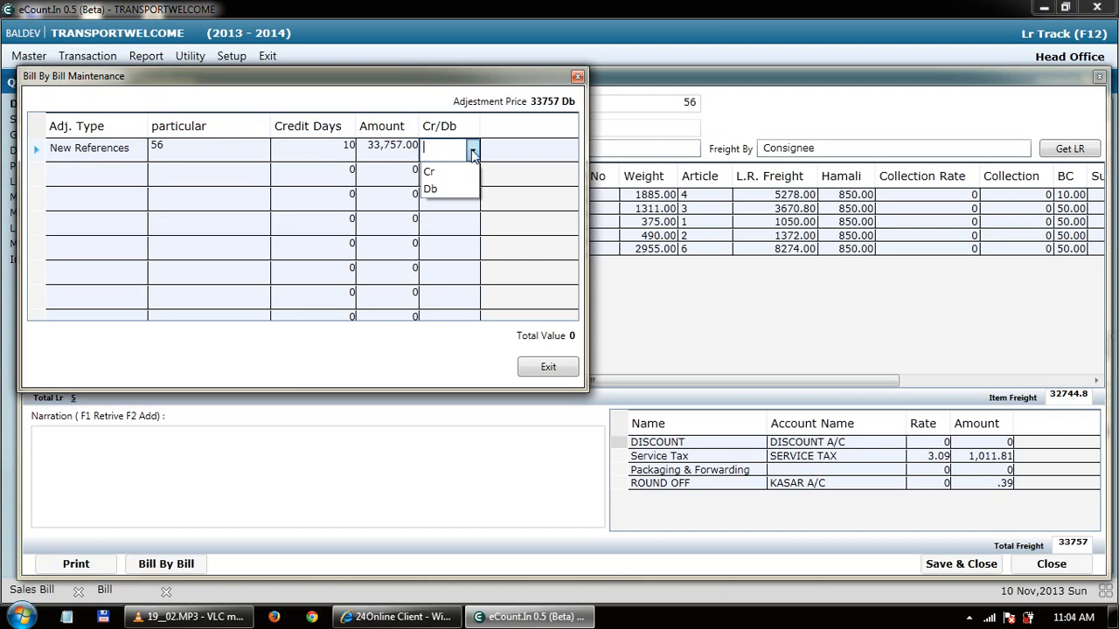
{"action": "left_click", "coordinate": [453, 178]}
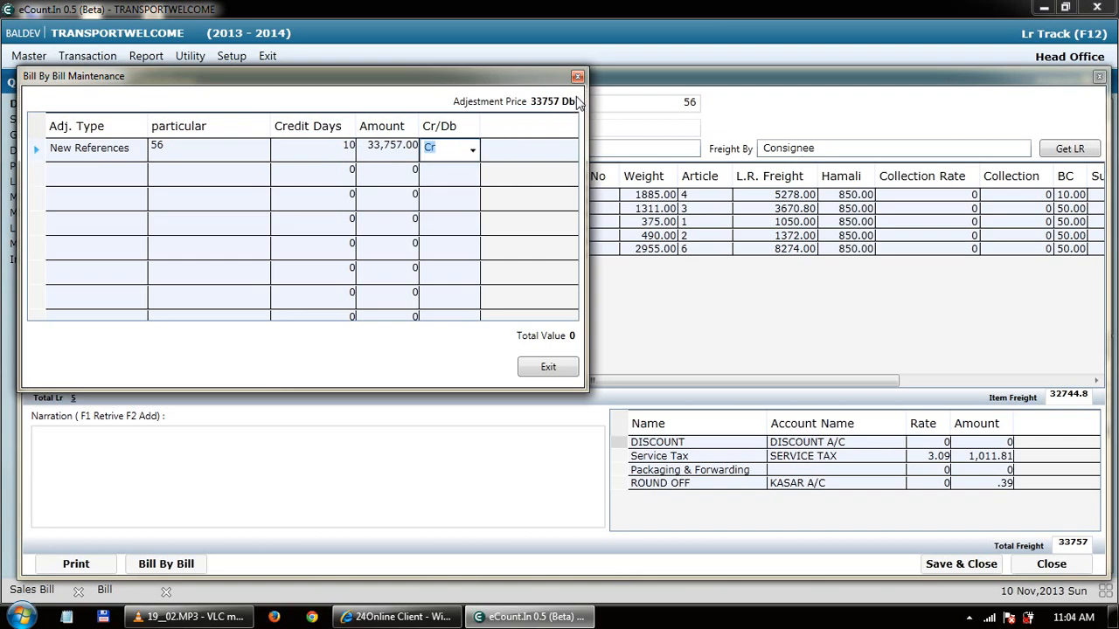
{"action": "key", "text": "Return"}
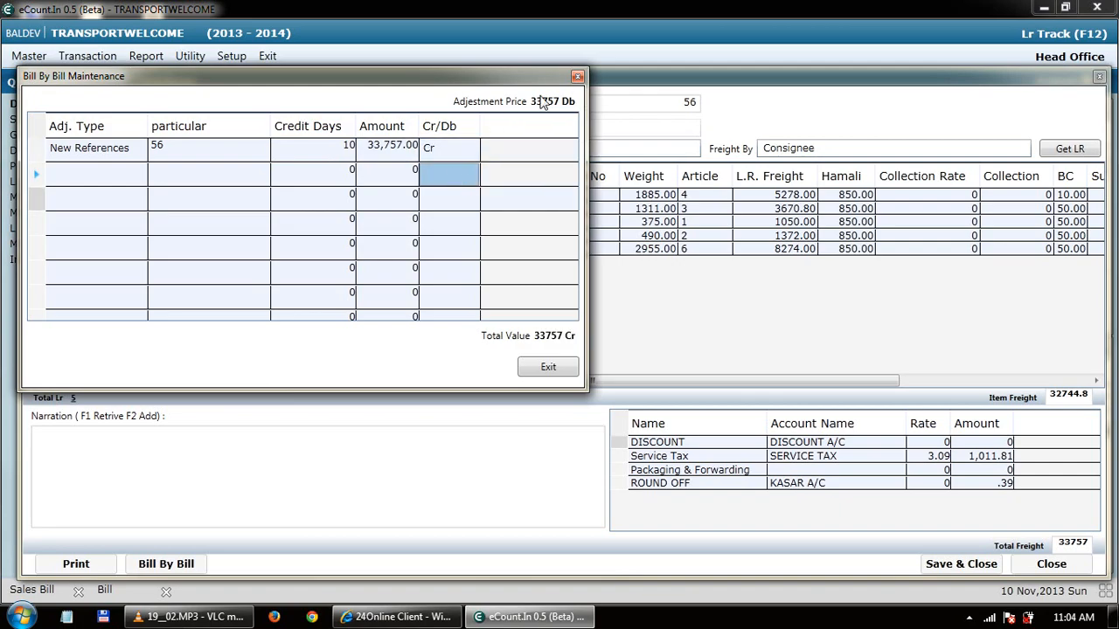
- Change the new reference entry to Db and exit the bill-by-bill maintenance
{"action": "left_click", "coordinate": [463, 150]}
{"action": "left_click", "coordinate": [467, 151]}
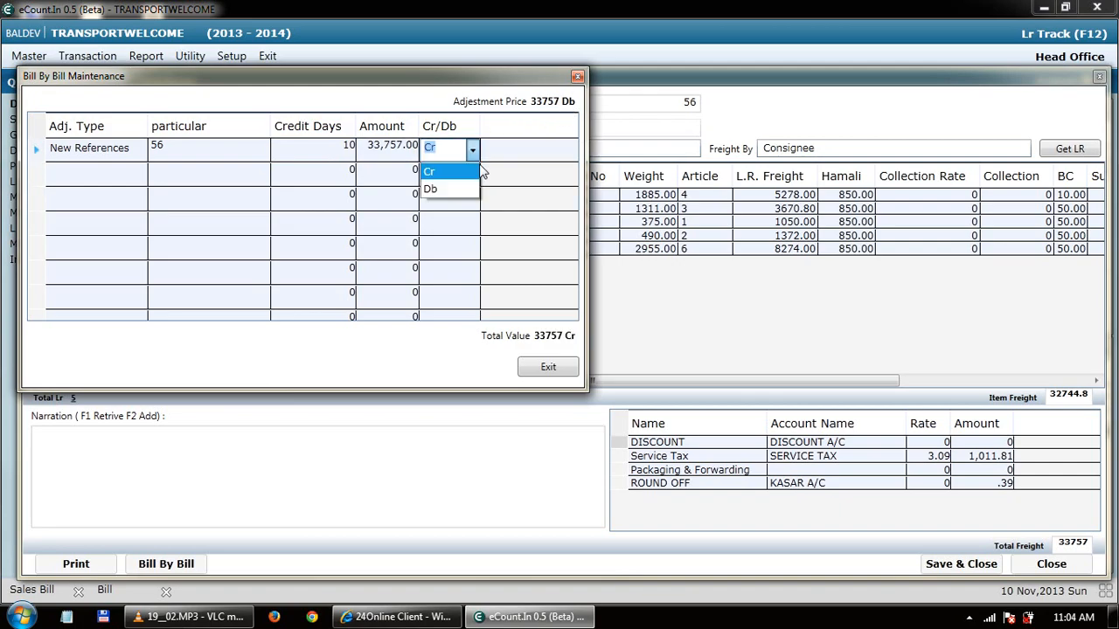
{"action": "left_click", "coordinate": [463, 190]}
{"action": "key", "text": "Return"}
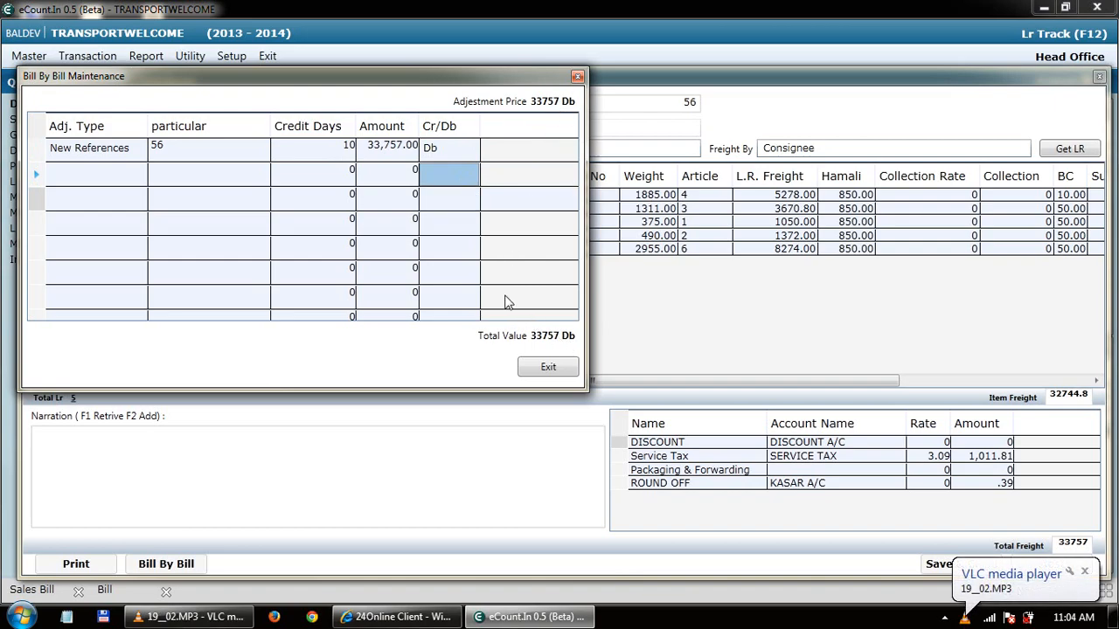
{"action": "left_click", "coordinate": [548, 368]}
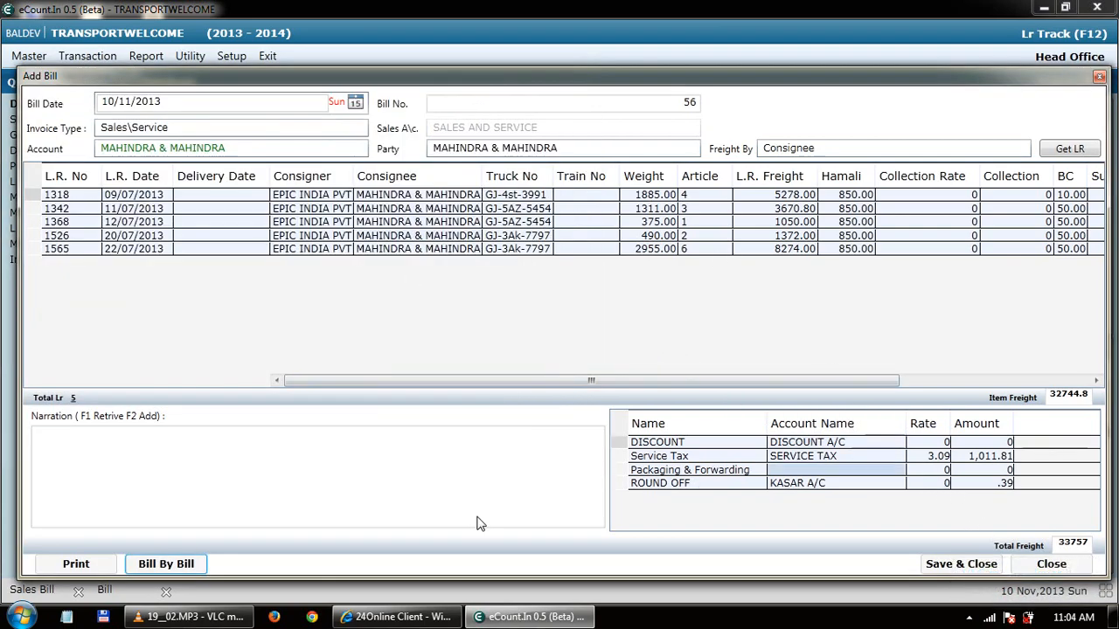
- Generate a print preview of the bill using the Design-3 format with one copy
{"action": "left_click", "coordinate": [77, 565]}
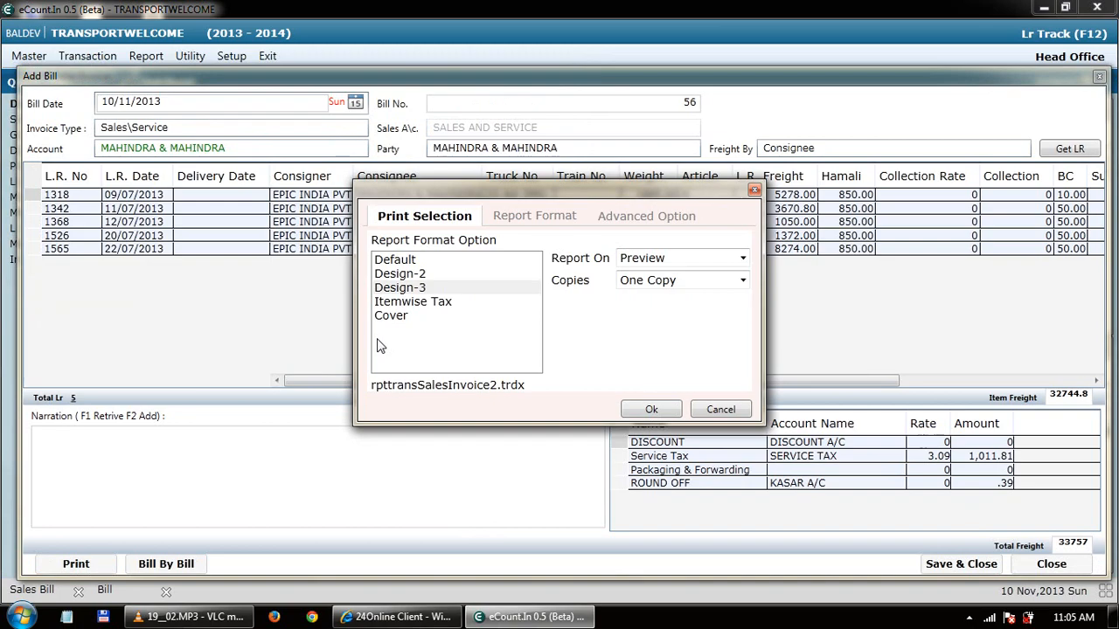
{"action": "left_click", "coordinate": [395, 291]}
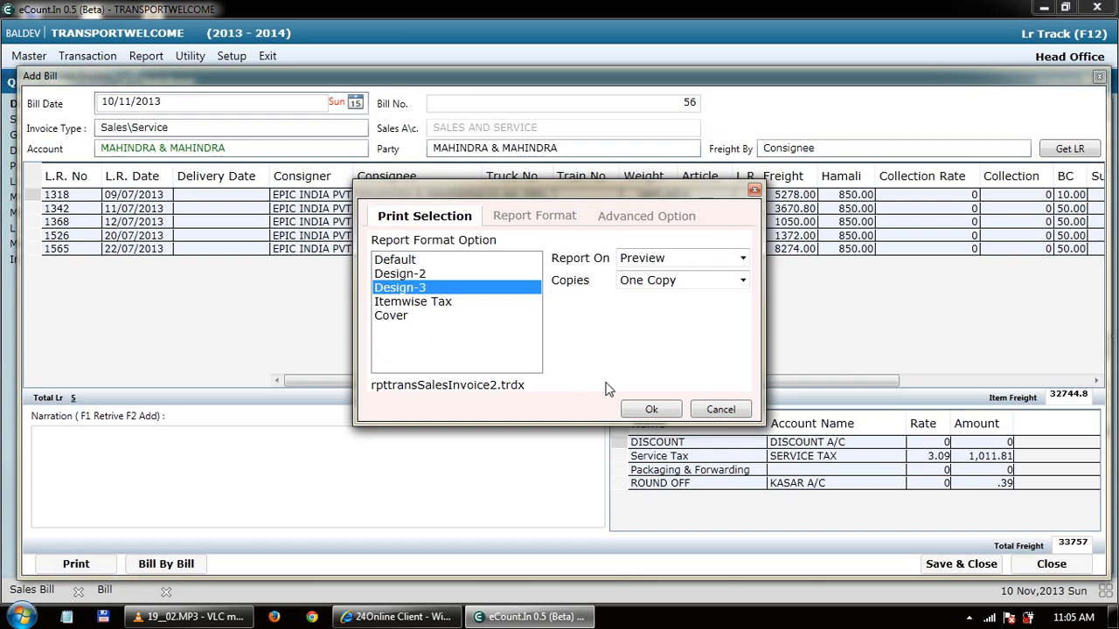
{"action": "left_click", "coordinate": [743, 281]}
{"action": "left_click", "coordinate": [742, 282]}
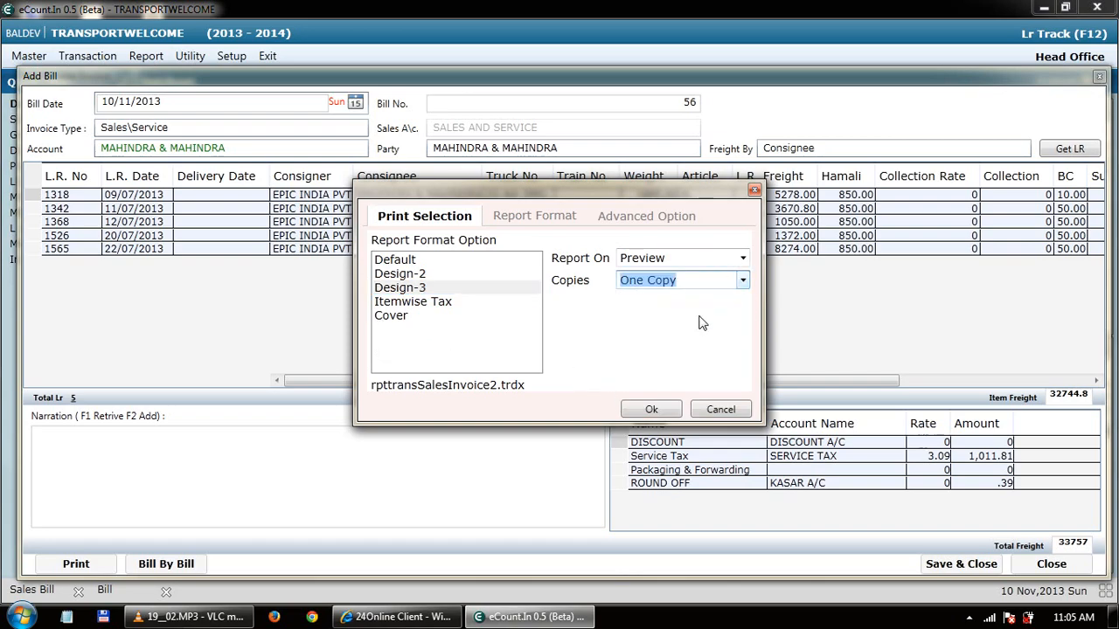
{"action": "left_click", "coordinate": [641, 409]}
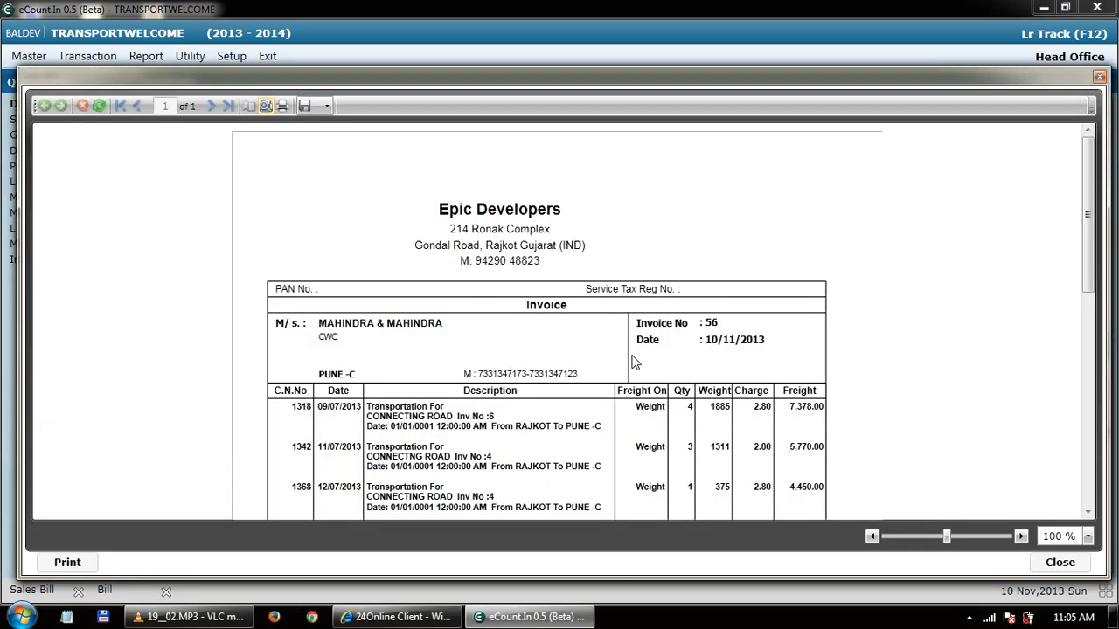
- Review the invoice preview from header to grand total, check the available export formats, and leave the preview and print selection
{"action": "scroll", "coordinate": [640, 362], "scroll_direction": "down", "scroll_amount": 5}
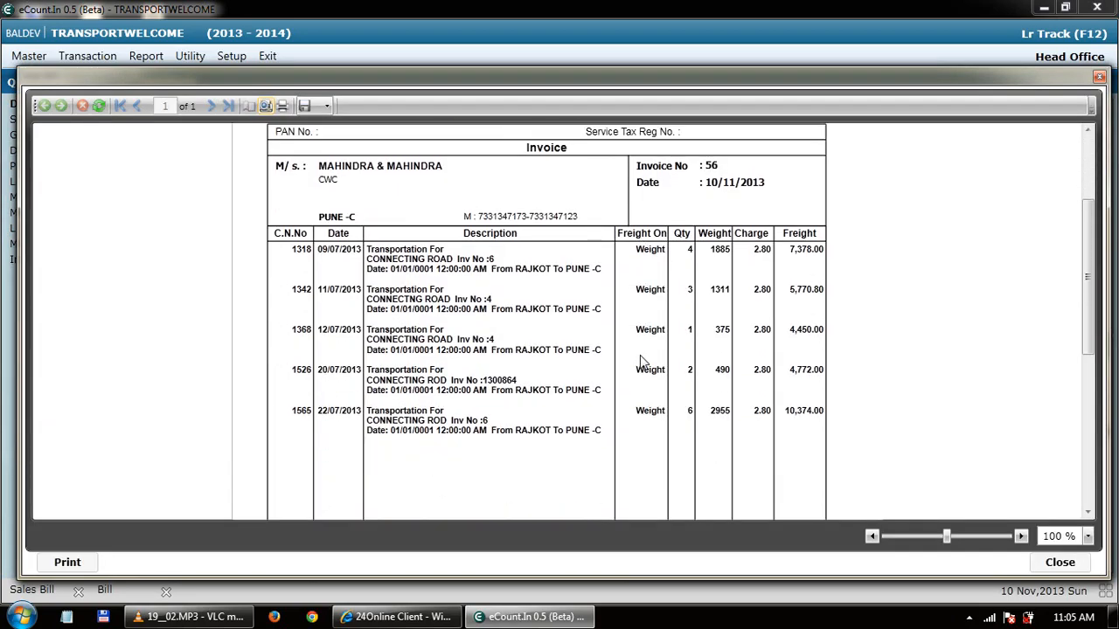
{"action": "scroll", "coordinate": [640, 362], "scroll_direction": "down", "scroll_amount": 5}
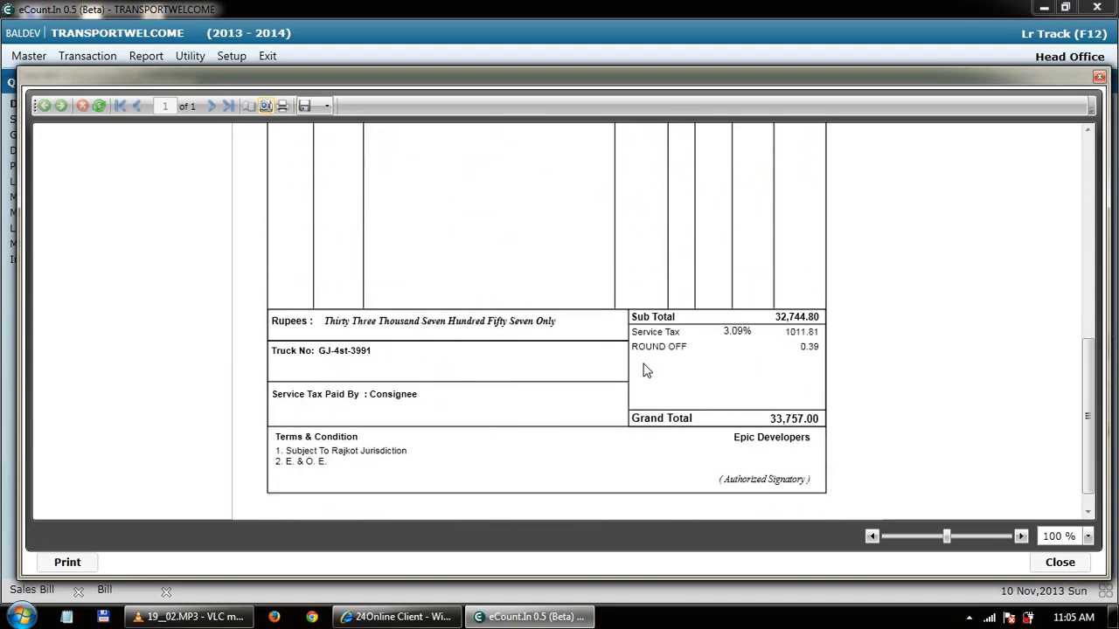
{"action": "scroll", "coordinate": [645, 372], "scroll_direction": "up", "scroll_amount": 10}
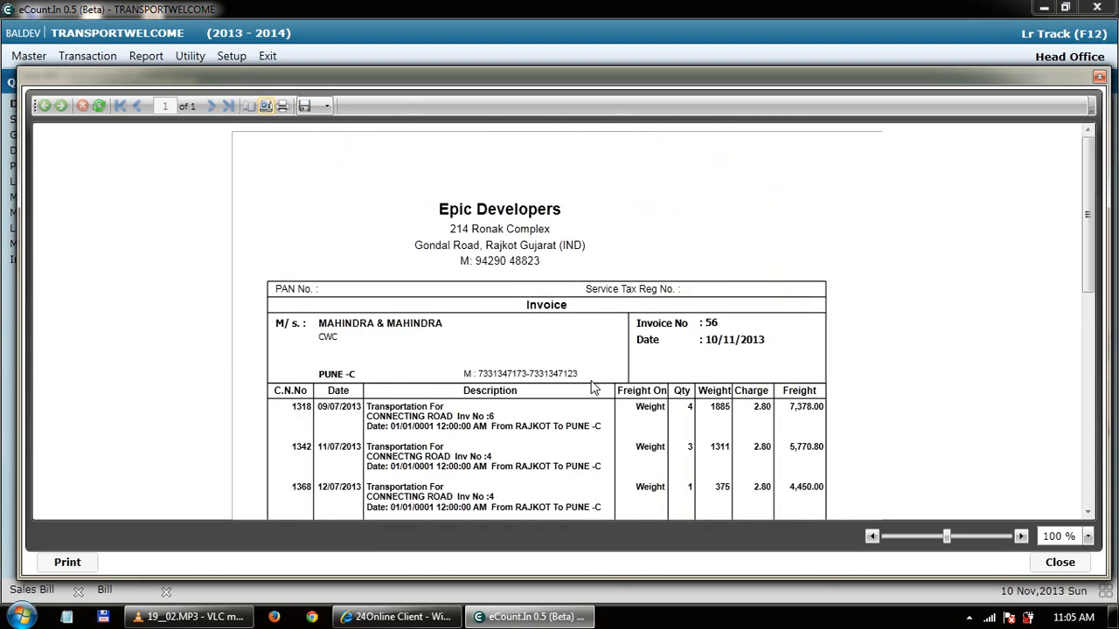
{"action": "scroll", "coordinate": [560, 398], "scroll_direction": "down", "scroll_amount": 4}
{"action": "scroll", "coordinate": [538, 404], "scroll_direction": "up", "scroll_amount": 7}
{"action": "left_click", "coordinate": [324, 106]}
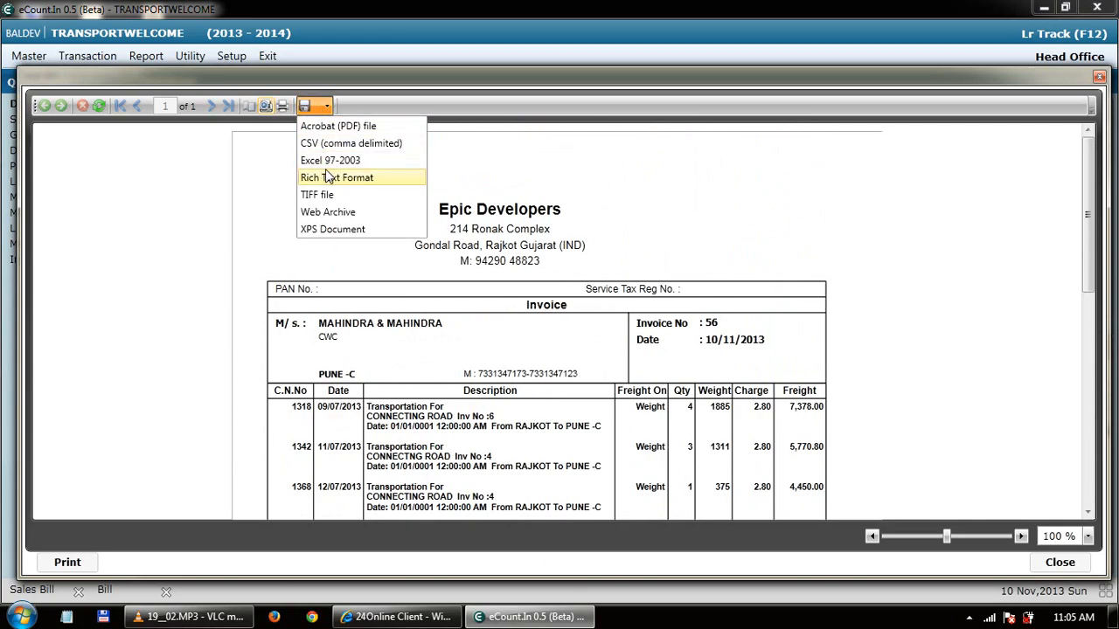
{"action": "left_click", "coordinate": [448, 334]}
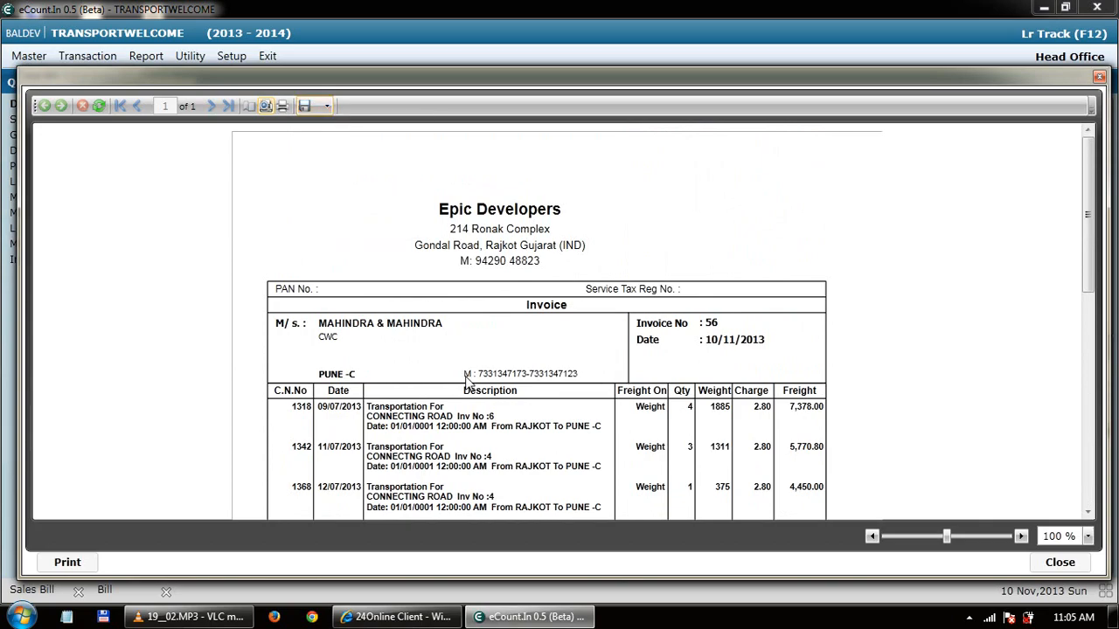
{"action": "left_click", "coordinate": [1058, 564]}
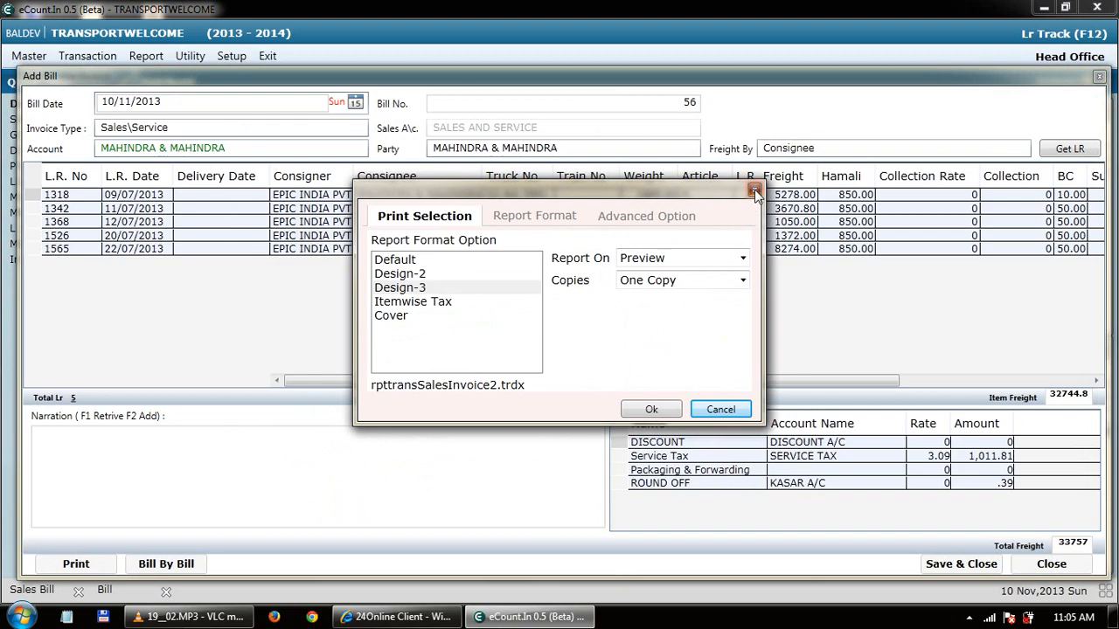
{"action": "left_click", "coordinate": [720, 409]}
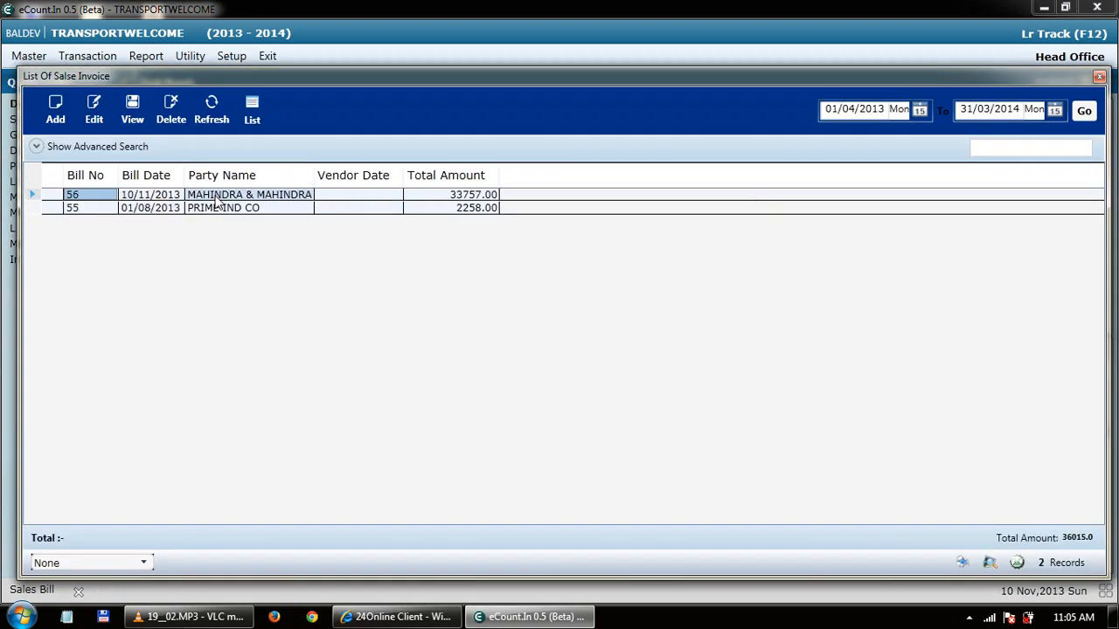
- View the Receivable (Bill By Bill) outstanding report down to the ledger of MAHINDRA & MAHINDRA's reference 56
{"action": "left_click", "coordinate": [146, 56]}
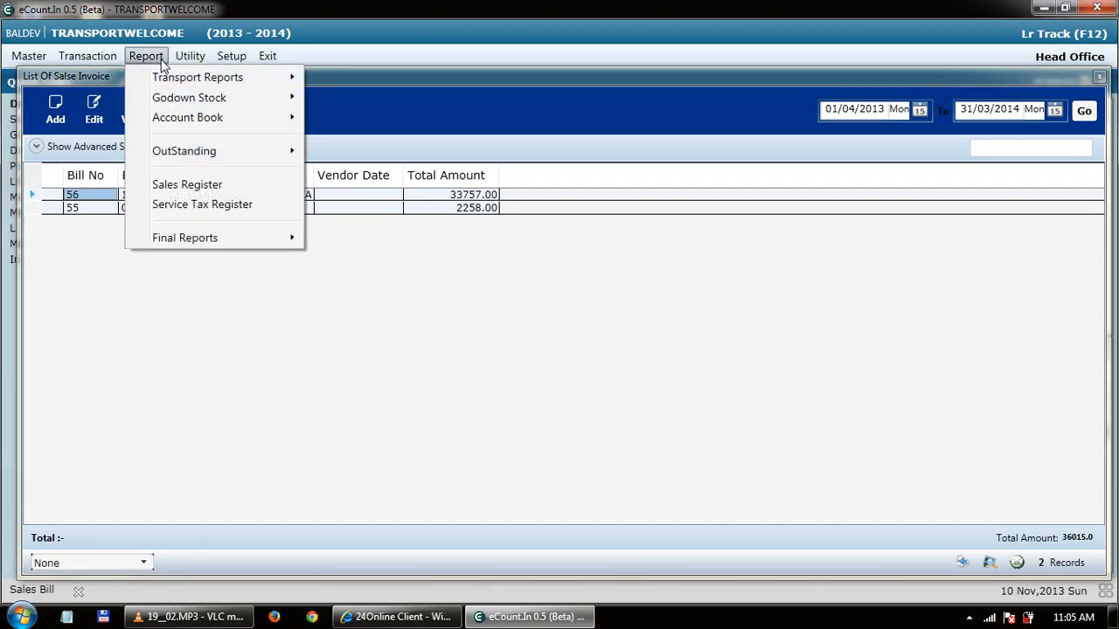
{"action": "mouse_move", "coordinate": [259, 153]}
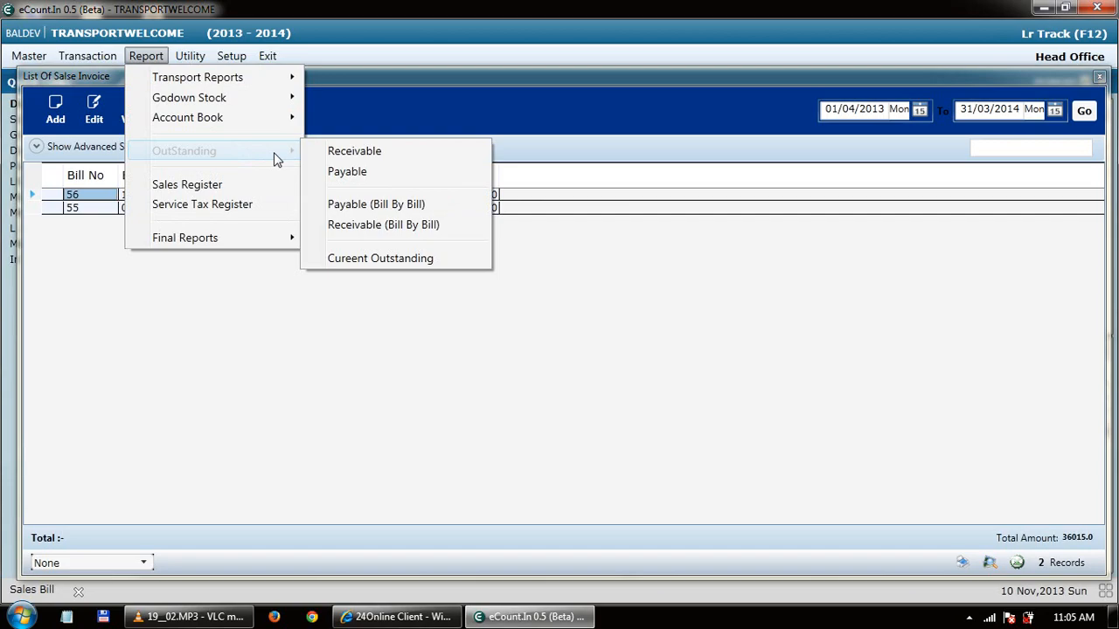
{"action": "left_click", "coordinate": [369, 226]}
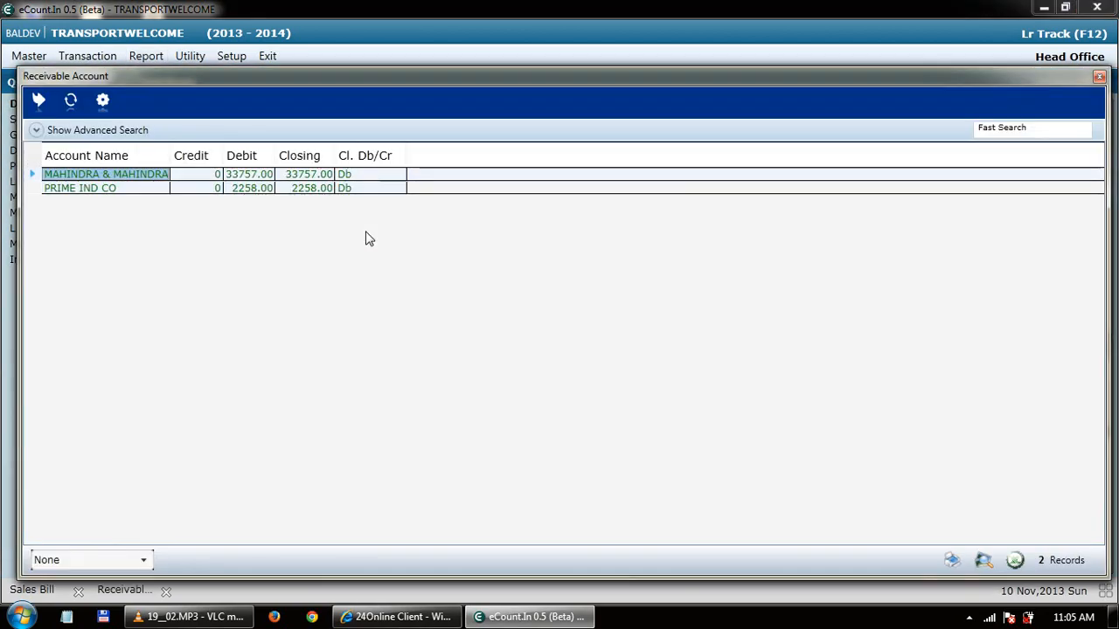
{"action": "double_click", "coordinate": [123, 175]}
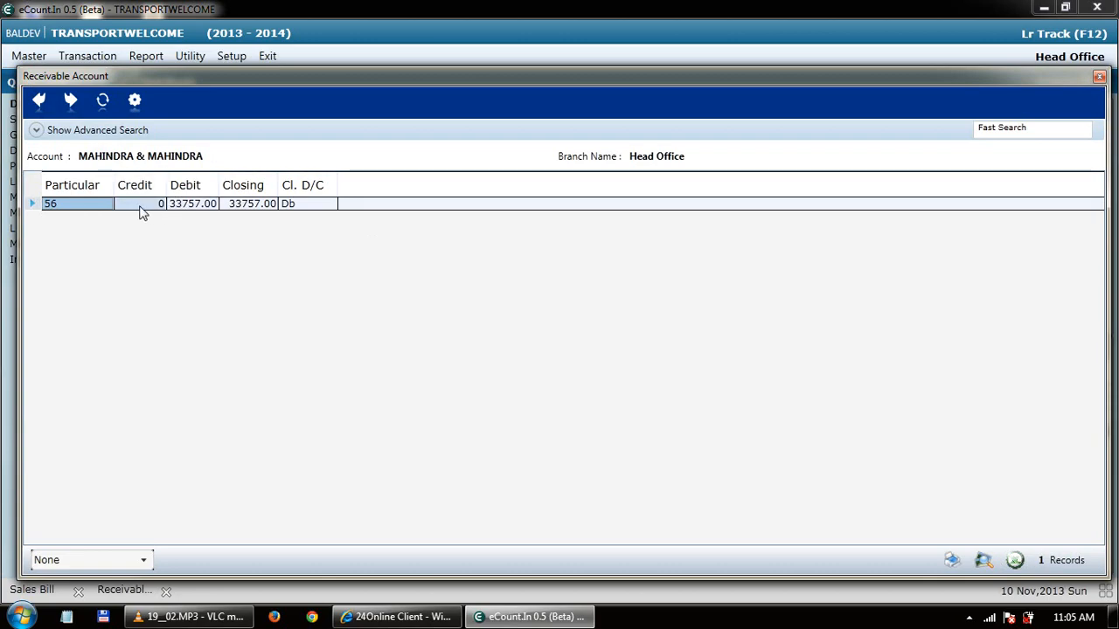
{"action": "double_click", "coordinate": [184, 209]}
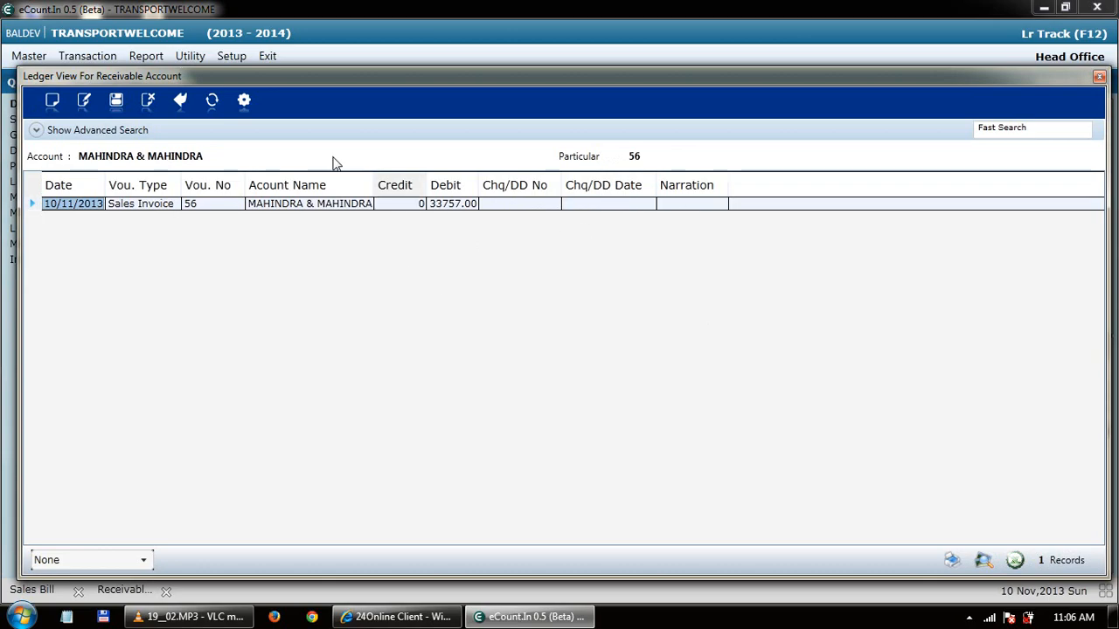
- Show the Receivable outstanding report and locate MAHINDRA & MAHINDRA's entry in it
{"action": "left_click", "coordinate": [152, 63]}
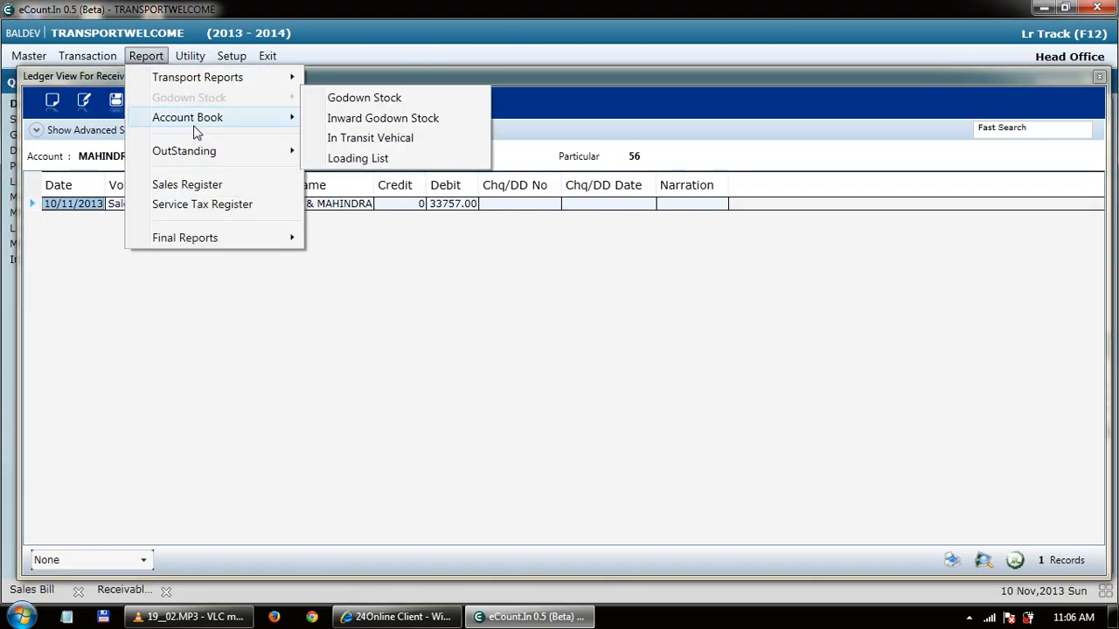
{"action": "mouse_move", "coordinate": [215, 119]}
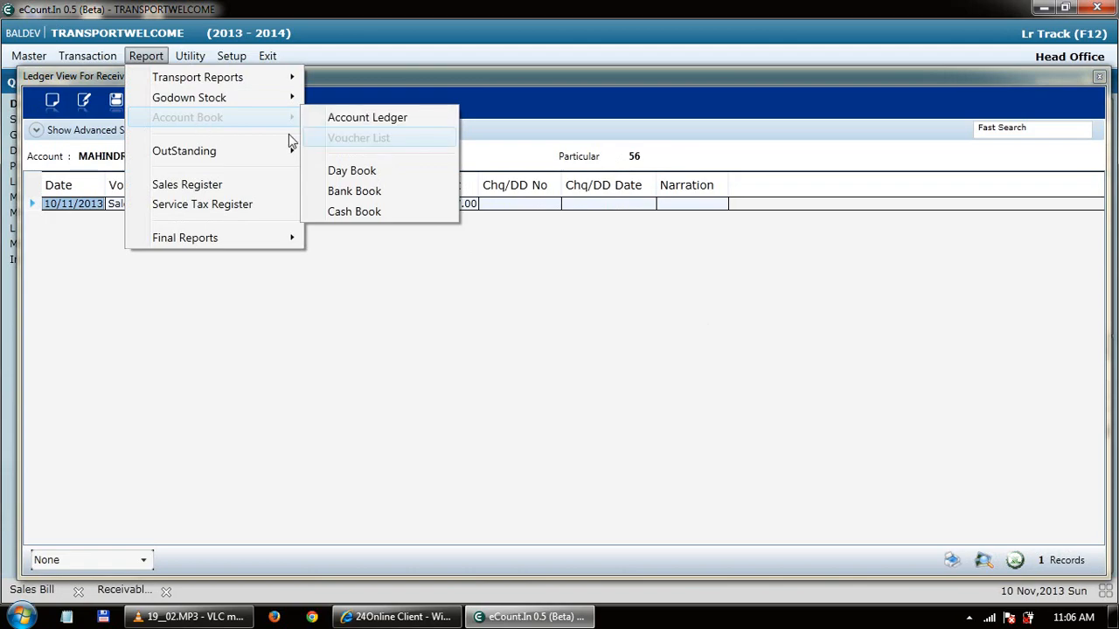
{"action": "mouse_move", "coordinate": [223, 157]}
{"action": "left_click", "coordinate": [366, 156]}
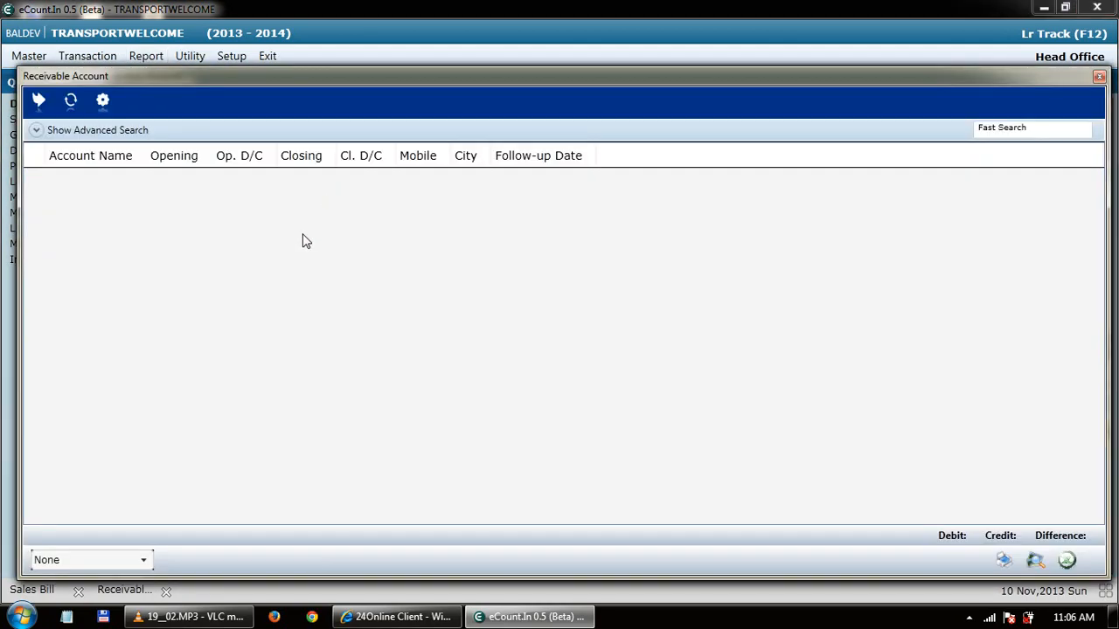
{"action": "left_click", "coordinate": [156, 309]}
{"action": "scroll", "coordinate": [159, 345], "scroll_direction": "down", "scroll_amount": 2}
{"action": "left_click", "coordinate": [160, 324]}
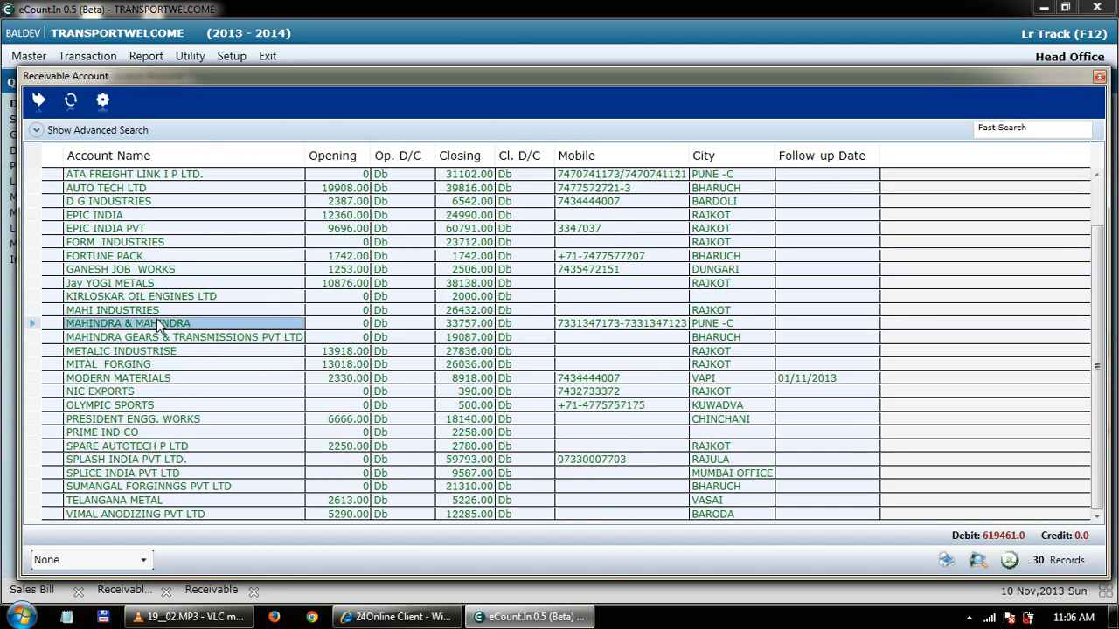
{"action": "left_click", "coordinate": [590, 324]}
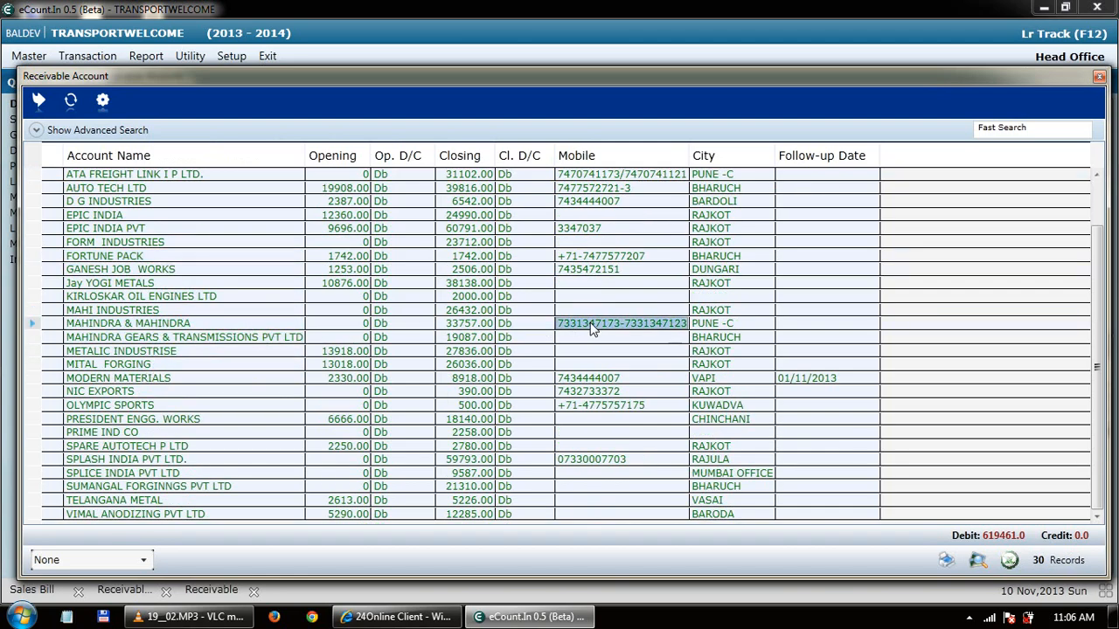
- Examine MAHINDRA & MAHINDRA's November ledger through its month view, and close all open report and list windows
{"action": "double_click", "coordinate": [180, 324]}
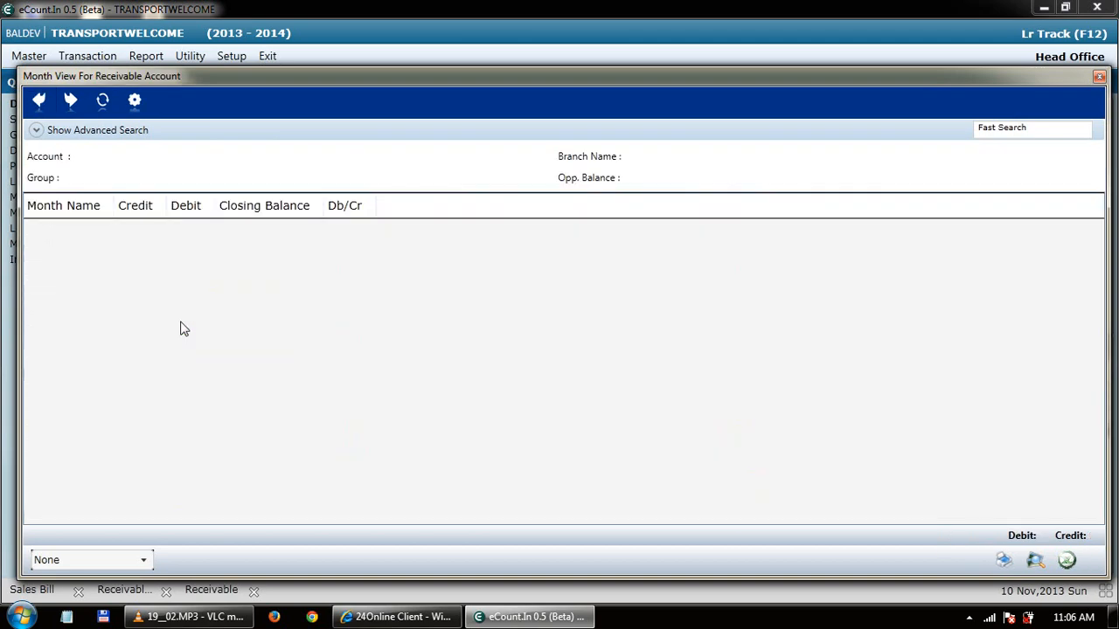
{"action": "left_click", "coordinate": [179, 321]}
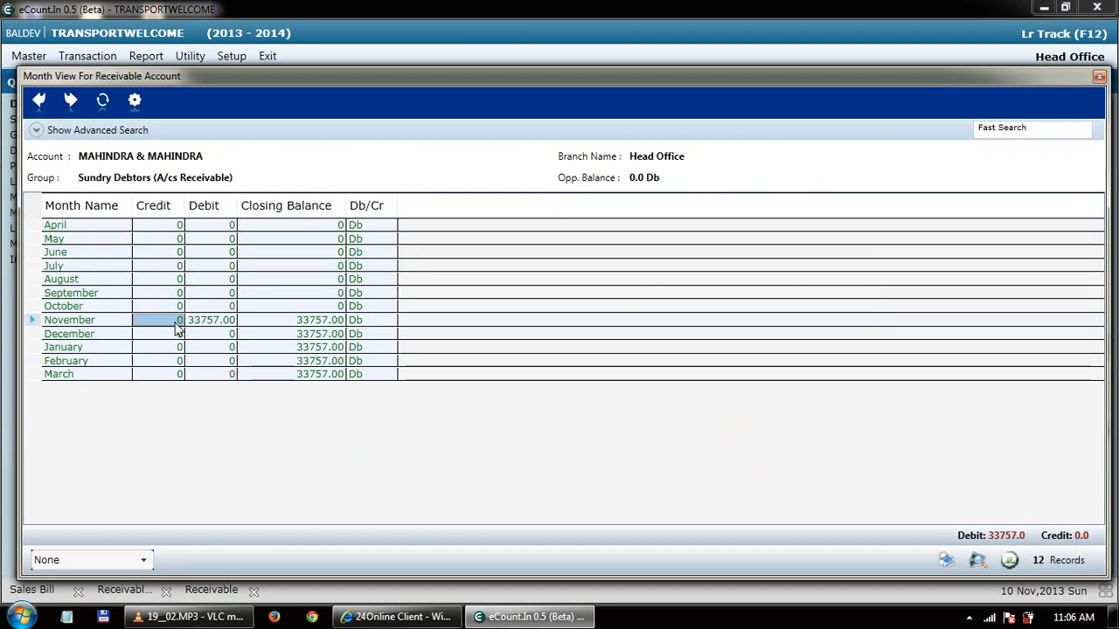
{"action": "double_click", "coordinate": [96, 322]}
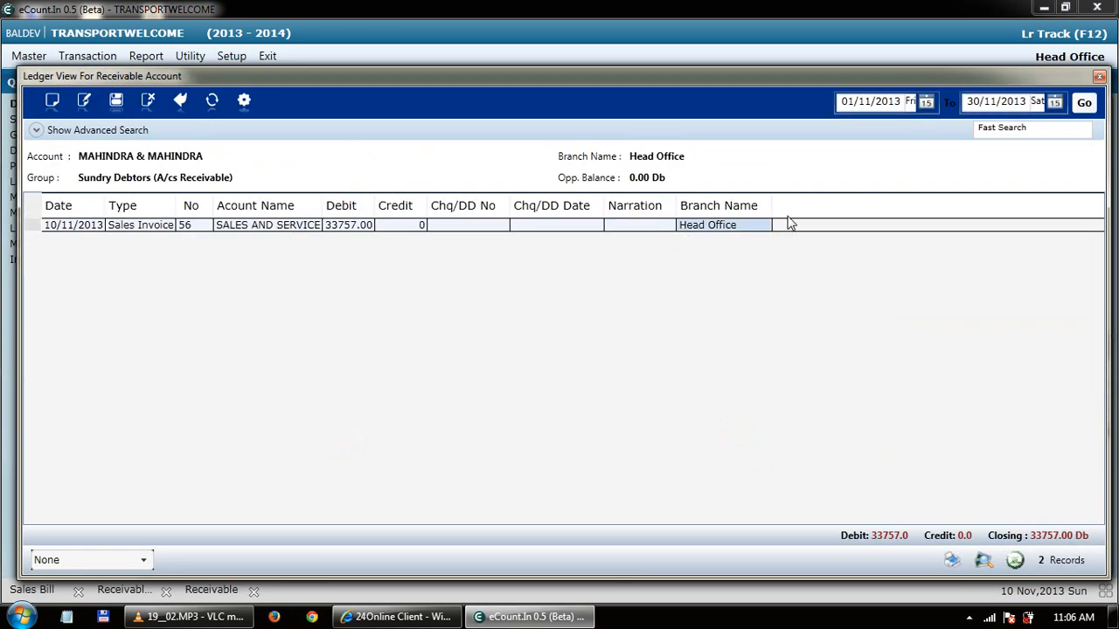
{"action": "left_click", "coordinate": [1099, 77]}
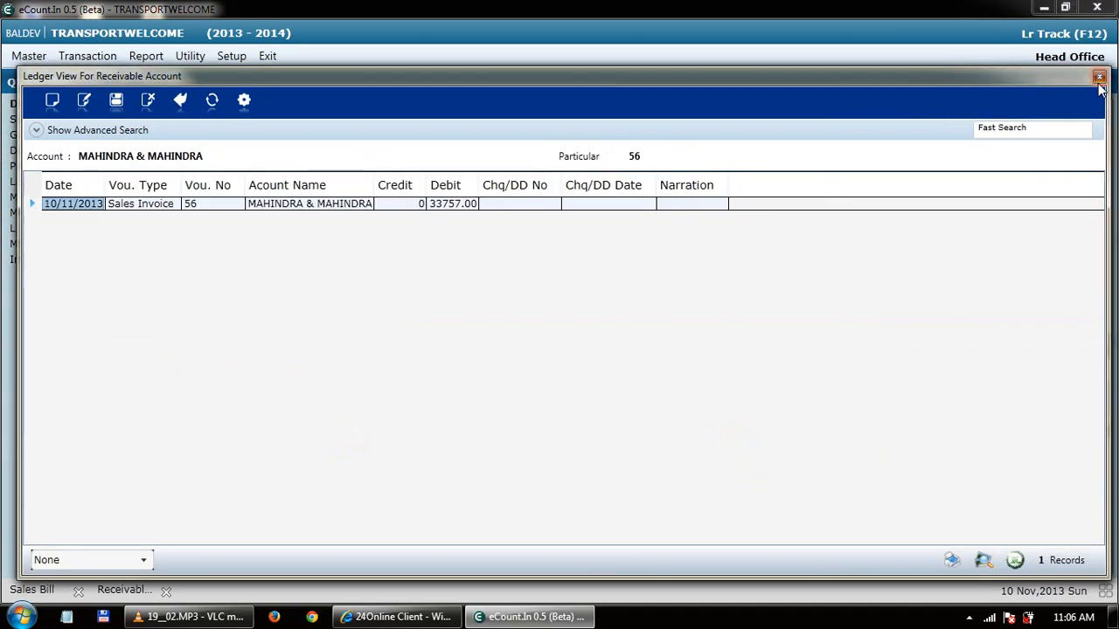
{"action": "left_click", "coordinate": [1099, 77]}
{"action": "left_click", "coordinate": [1099, 77]}
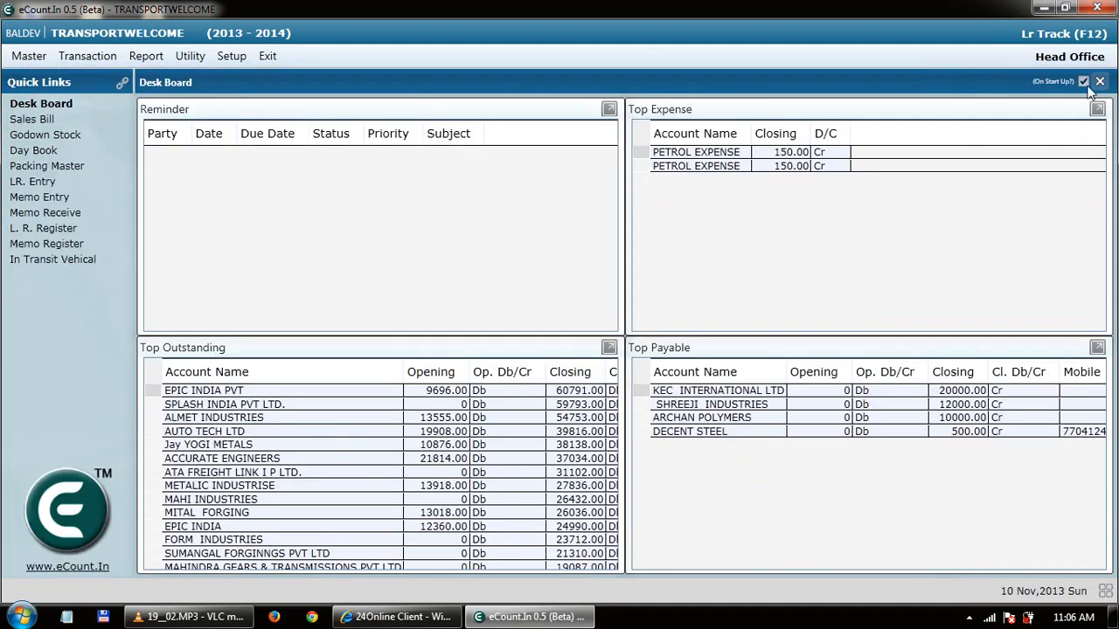
- Start a new Bank Receipt entry from the list of bank receipts
{"action": "left_click", "coordinate": [75, 58]}
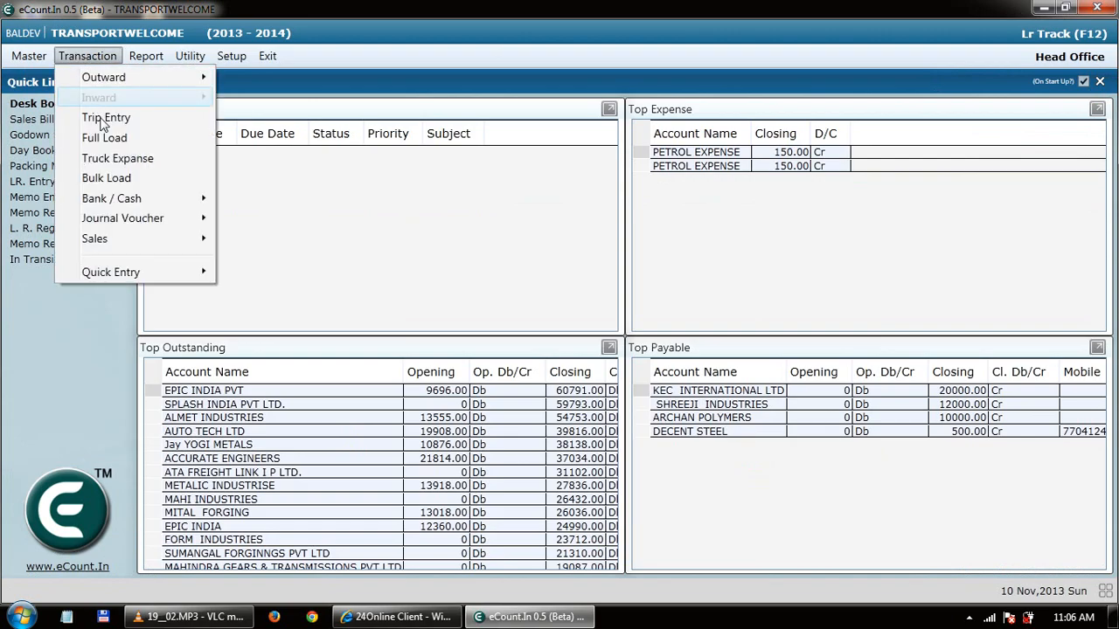
{"action": "mouse_move", "coordinate": [217, 205]}
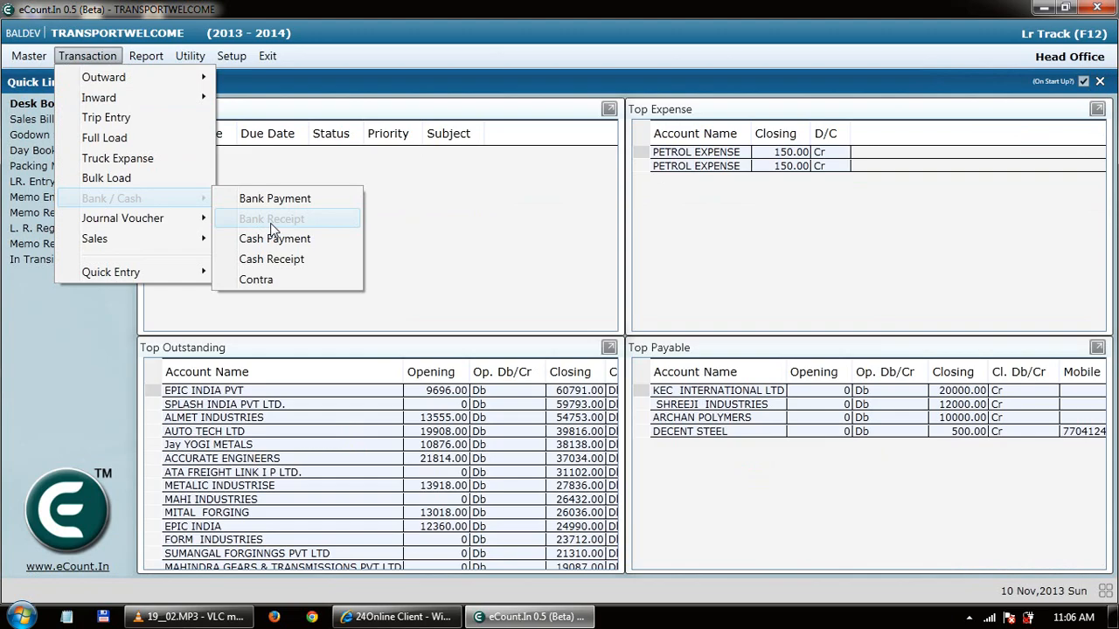
{"action": "left_click", "coordinate": [271, 222]}
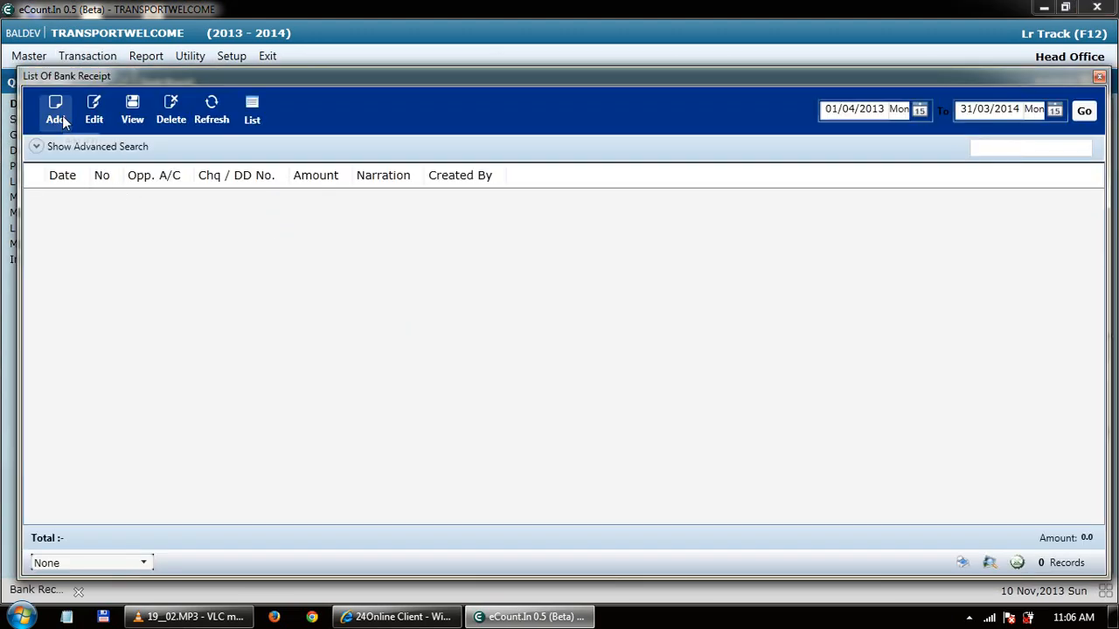
{"action": "left_click", "coordinate": [57, 114]}
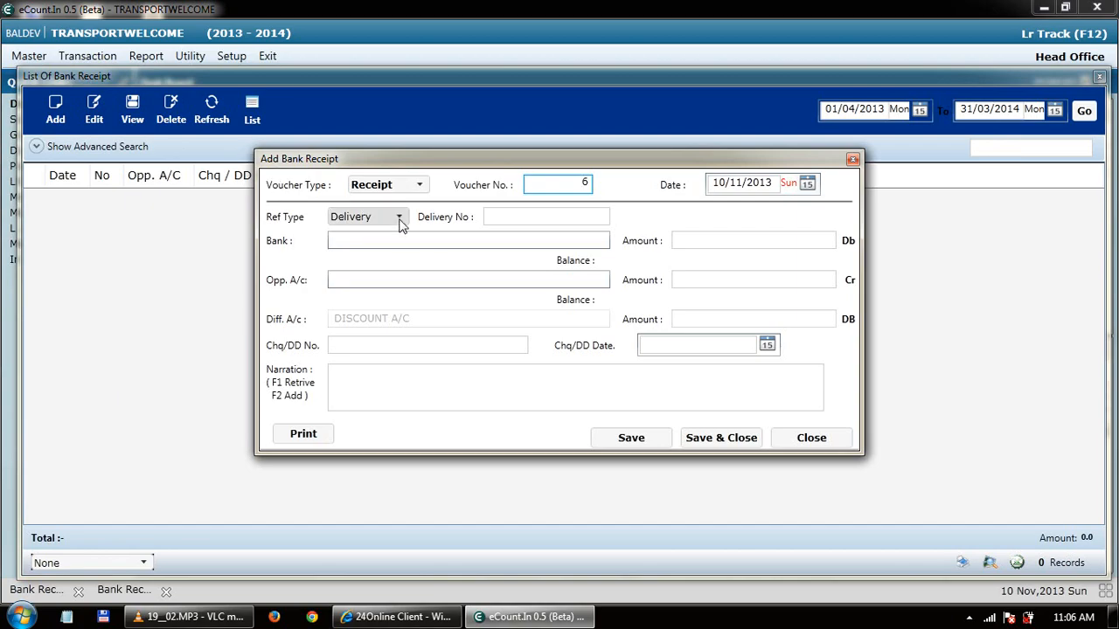
- Choose HDFC as the bank for the receipt and enter 10000 as its debit amount
{"action": "left_click", "coordinate": [400, 236]}
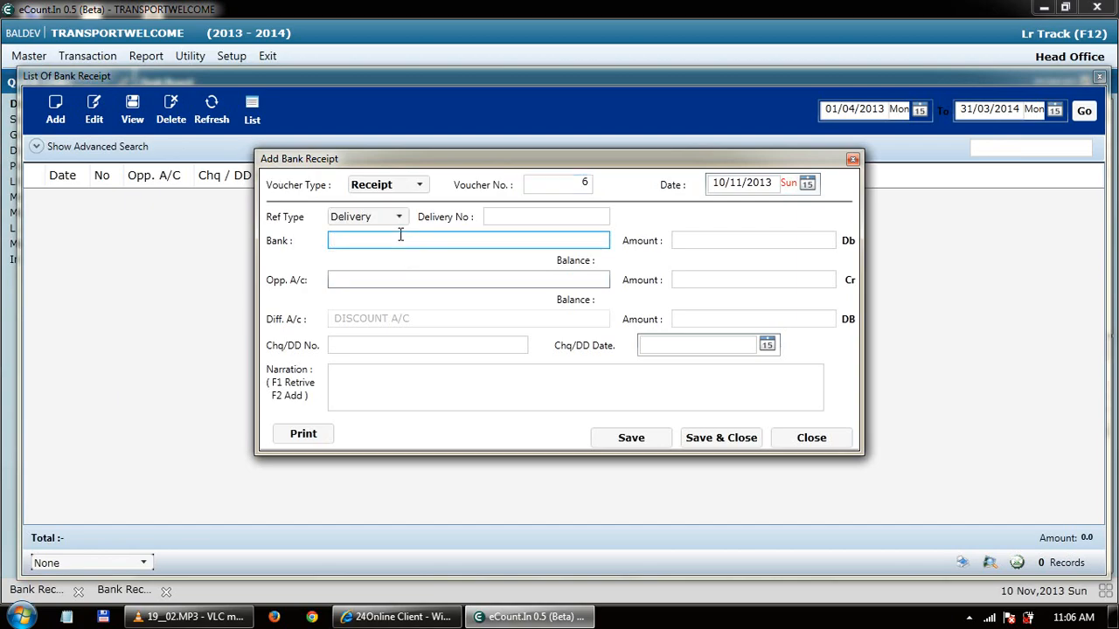
{"action": "type", "text": "HDFC"}
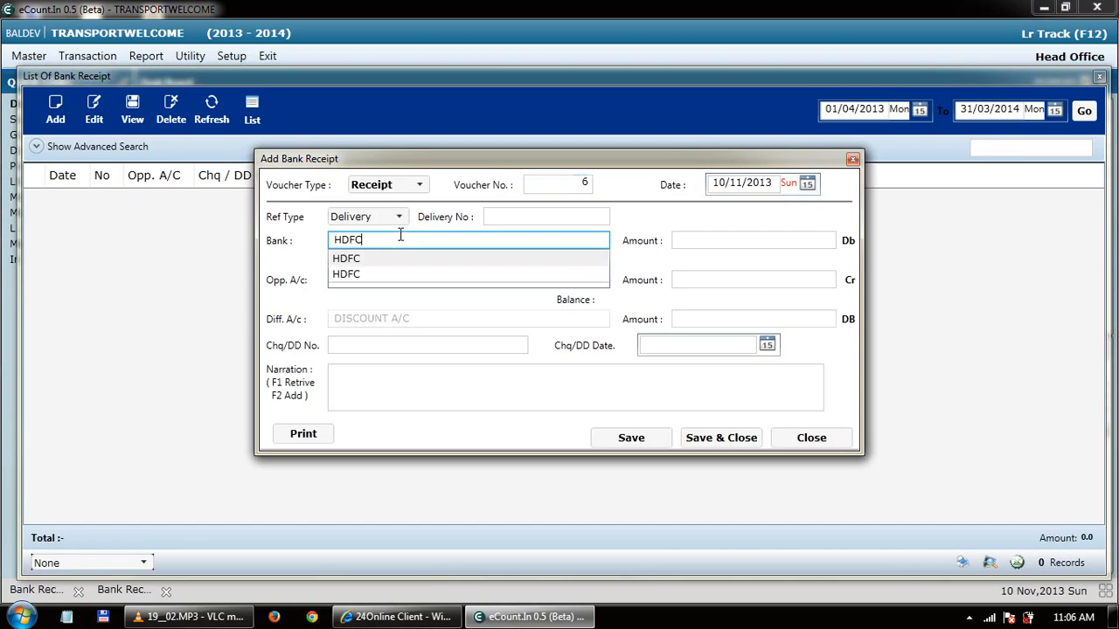
{"action": "key", "text": "Return"}
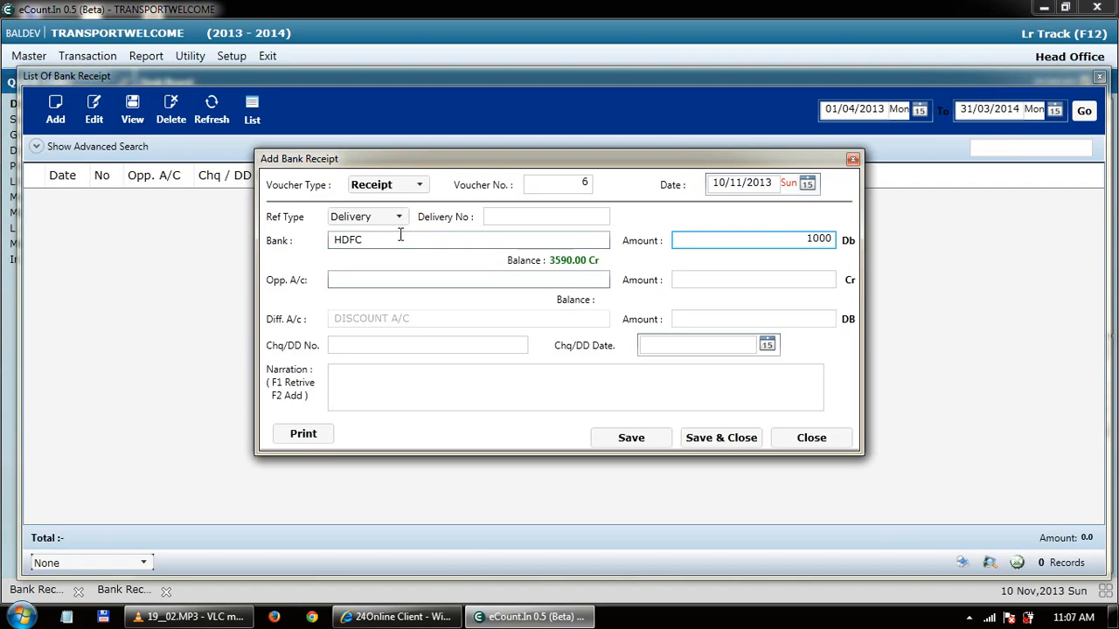
{"action": "key", "text": "Return"}
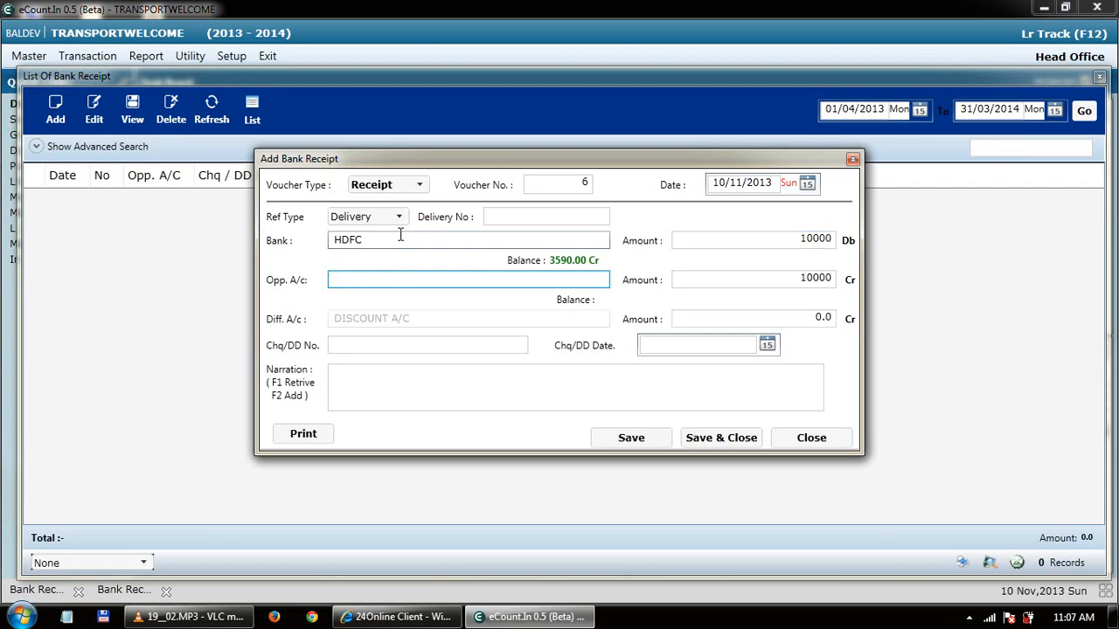
{"action": "key", "text": "Down"}
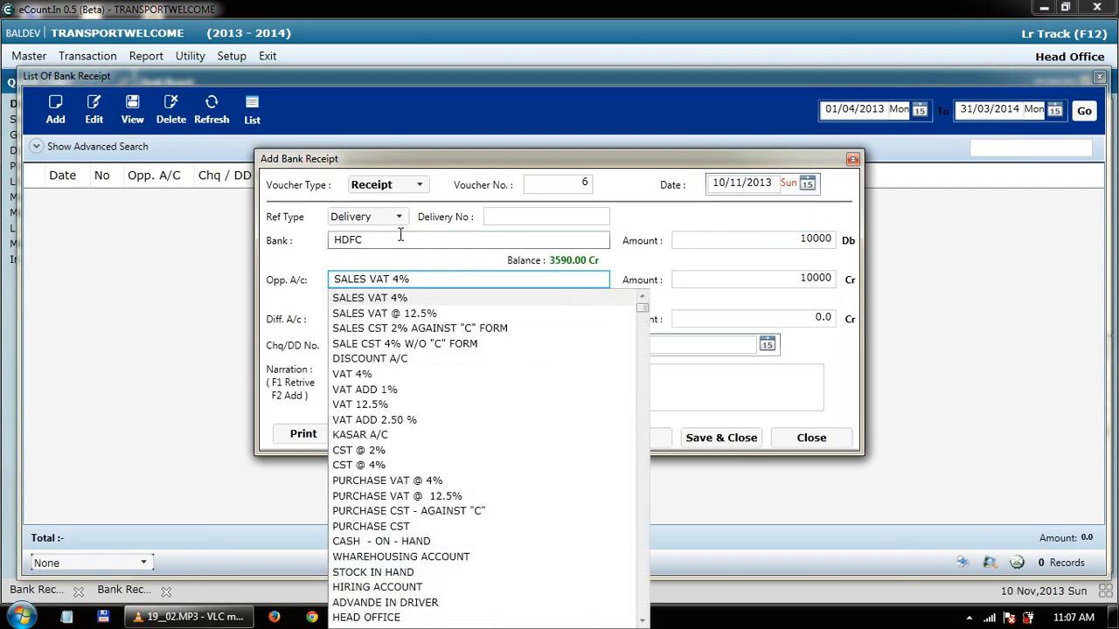
{"action": "type", "text": "ma"}
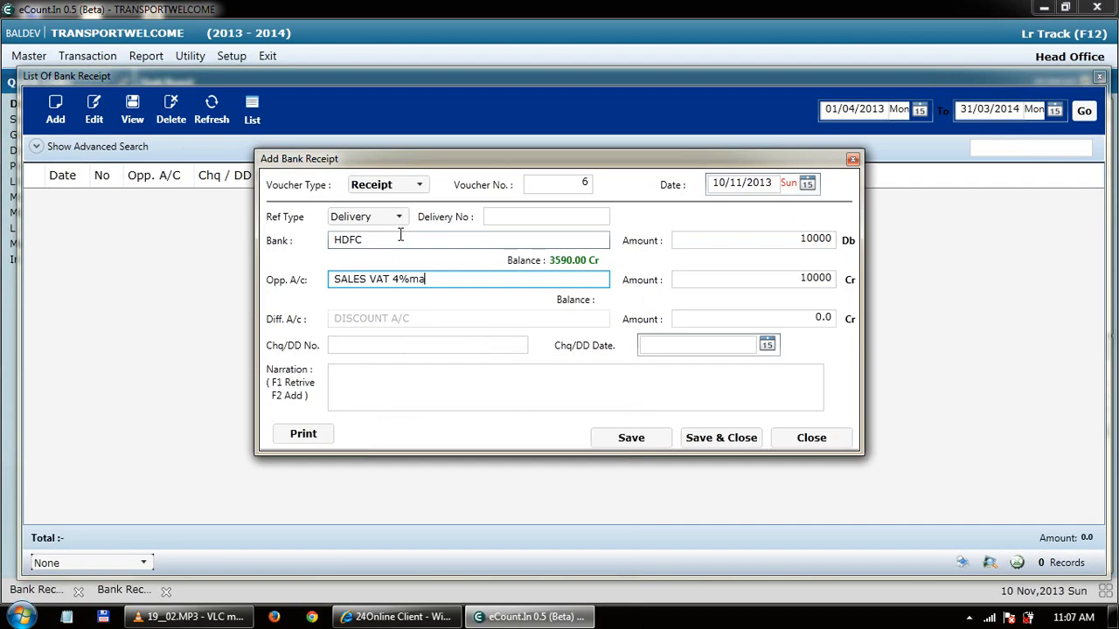
{"action": "key", "text": "BackSpace"}
{"action": "key", "text": "BackSpace"}
{"action": "key", "text": "BackSpace"}
{"action": "key", "text": "BackSpace"}
{"action": "key", "text": "BackSpace"}
{"action": "key", "text": "BackSpace"}
{"action": "key", "text": "BackSpace"}
{"action": "key", "text": "BackSpace"}
{"action": "key", "text": "BackSpace"}
{"action": "key", "text": "BackSpace"}
{"action": "key", "text": "BackSpace"}
{"action": "key", "text": "BackSpace"}
{"action": "key", "text": "BackSpace"}
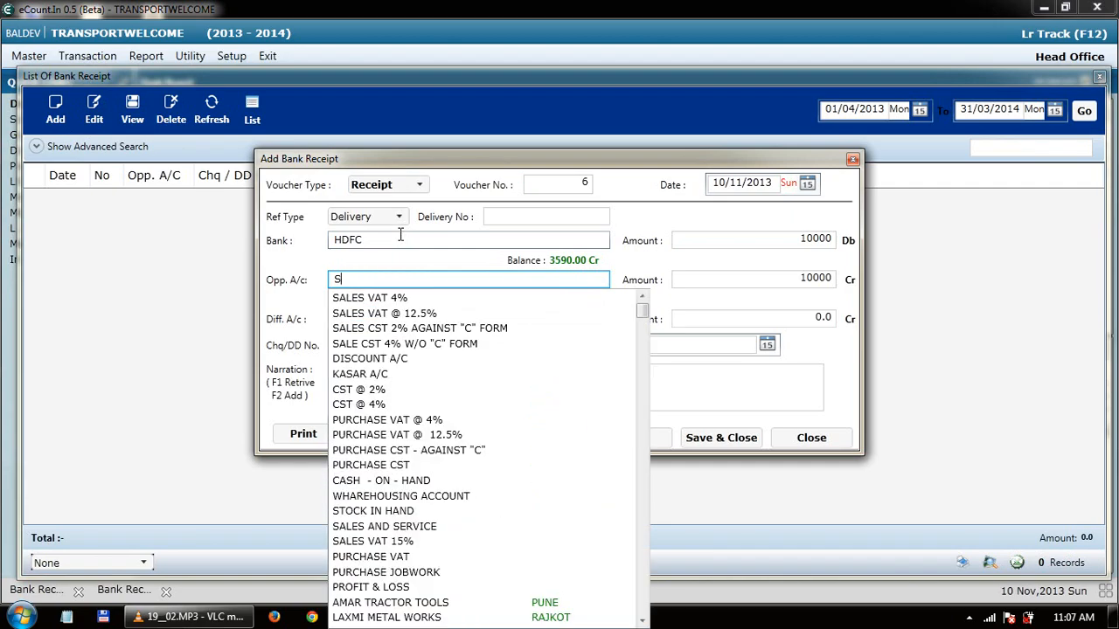
- Choose MAHINDRA & MAHINDRA as the opposite account of the bank receipt
{"action": "type", "text": "ma"}
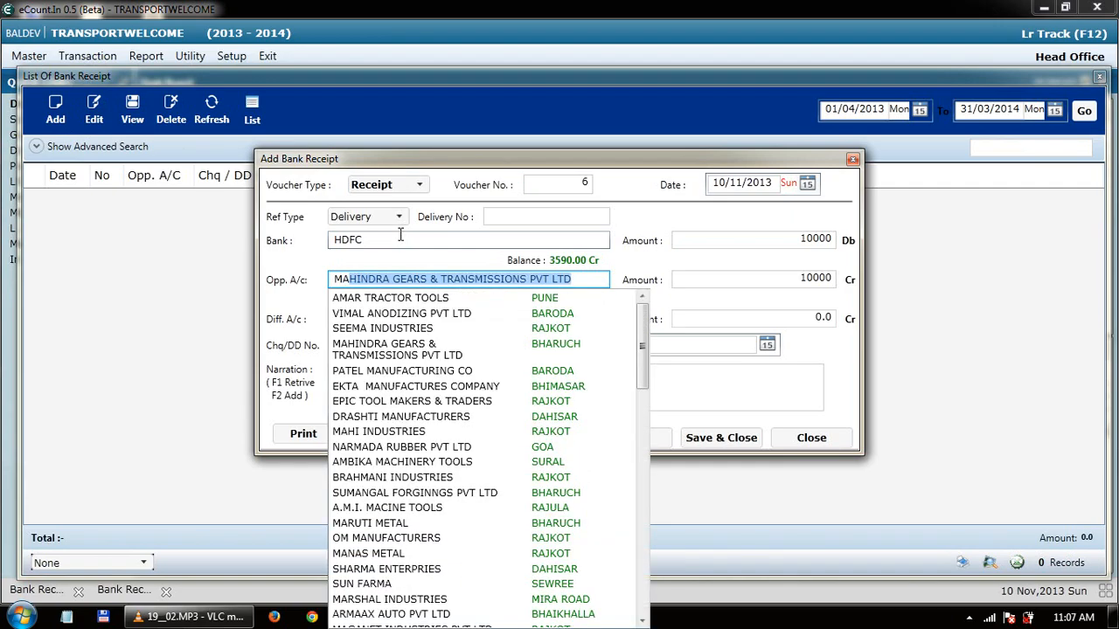
{"action": "type", "text": "hi"}
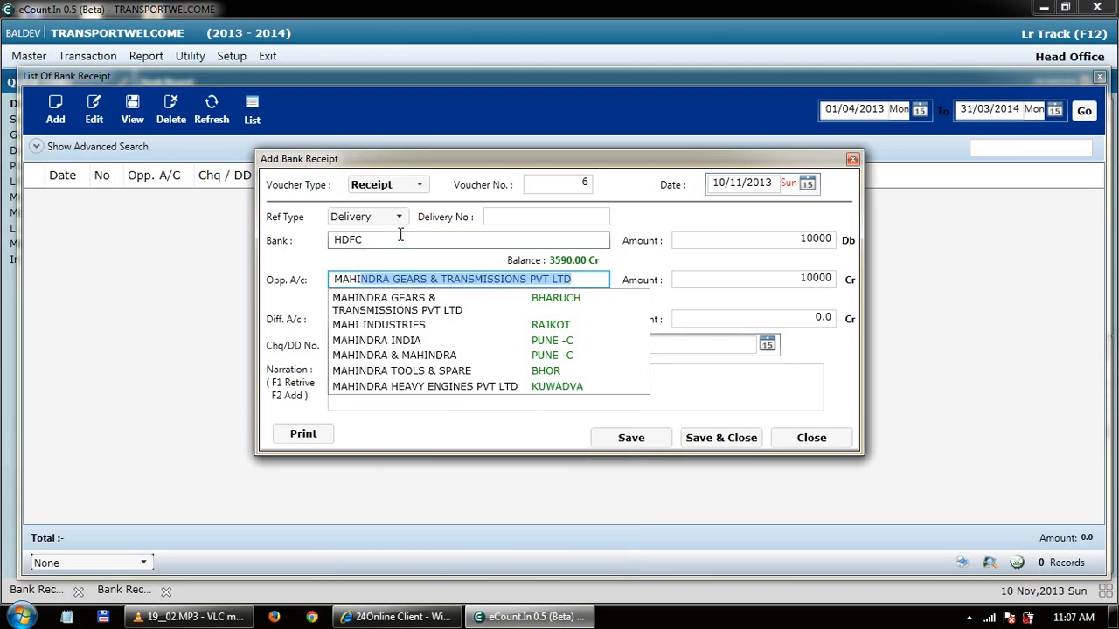
{"action": "key", "text": "Down"}
{"action": "key", "text": "Down"}
{"action": "key", "text": "Down"}
{"action": "key", "text": "Return"}
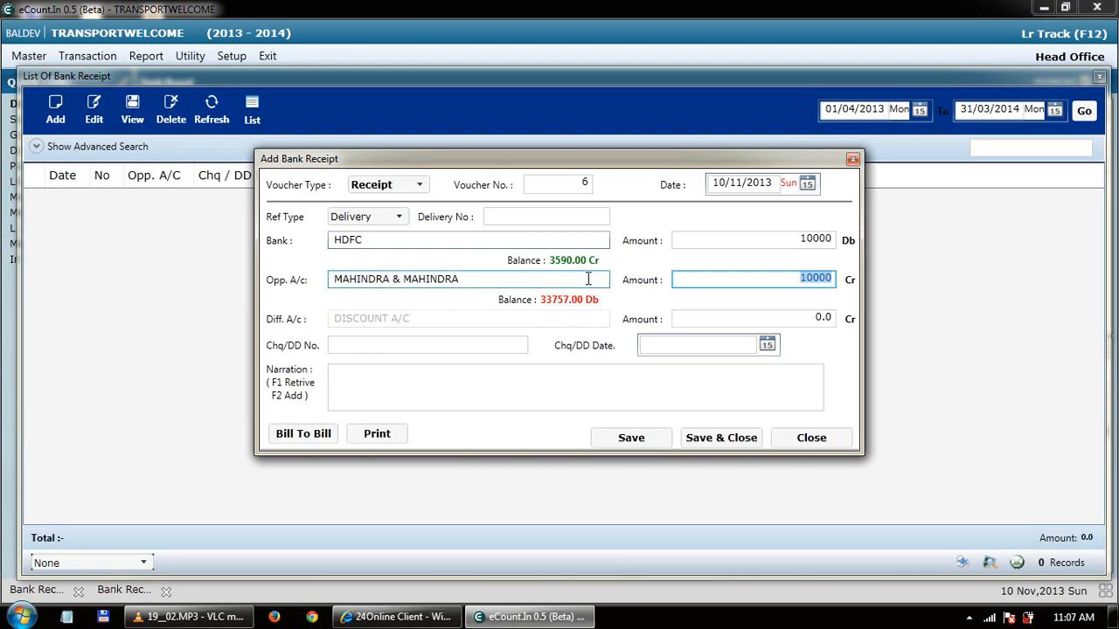
- Leave the cheque details and narration blank, and adjust the receipt bill by bill with type Against Ref on reference 56
{"action": "key", "text": "Tab"}
{"action": "key", "text": "Tab"}
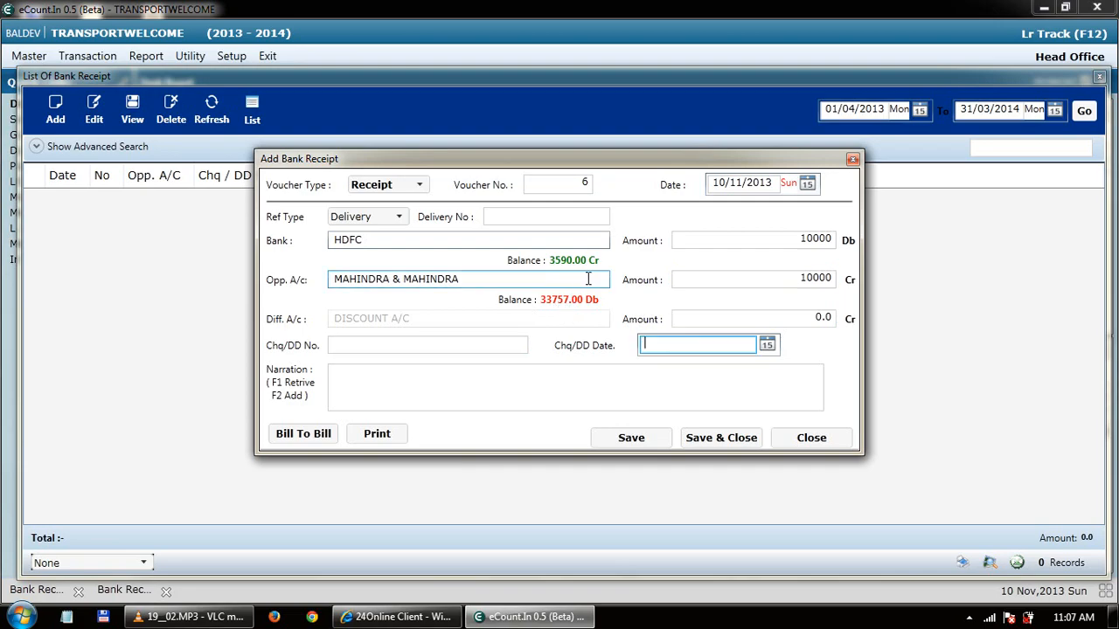
{"action": "key", "text": "Tab"}
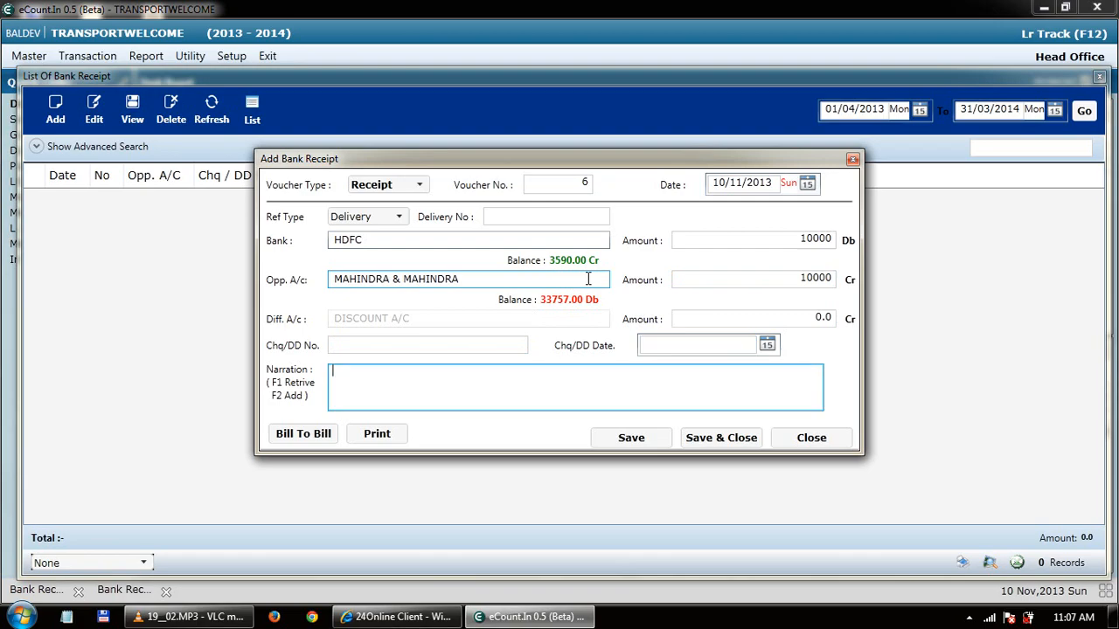
{"action": "key", "text": "Tab"}
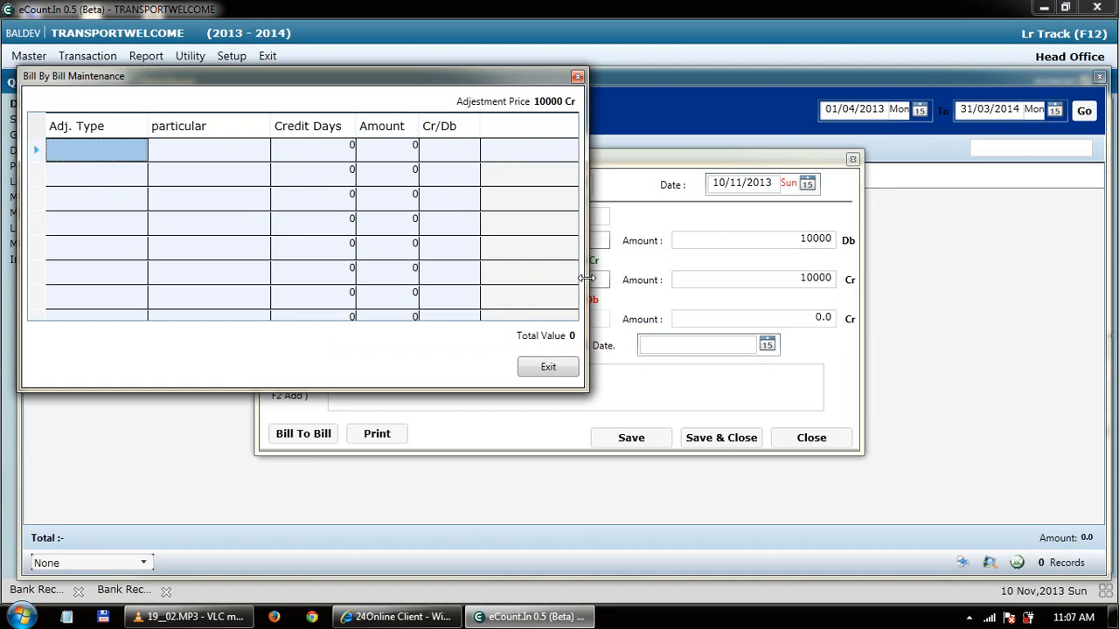
{"action": "key", "text": "Return"}
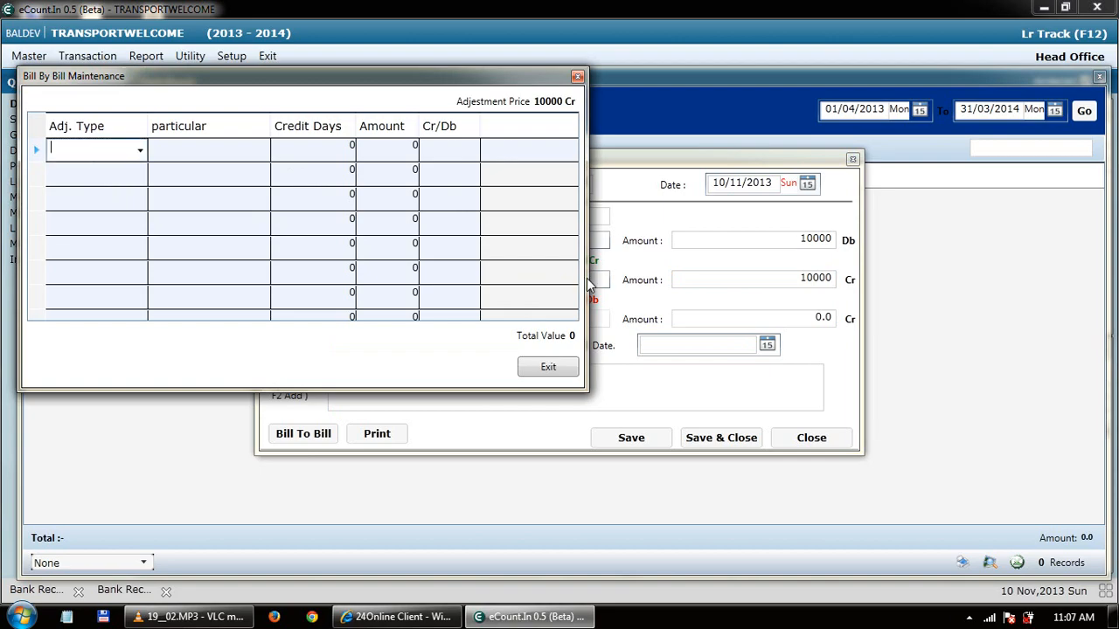
{"action": "key", "text": "Down"}
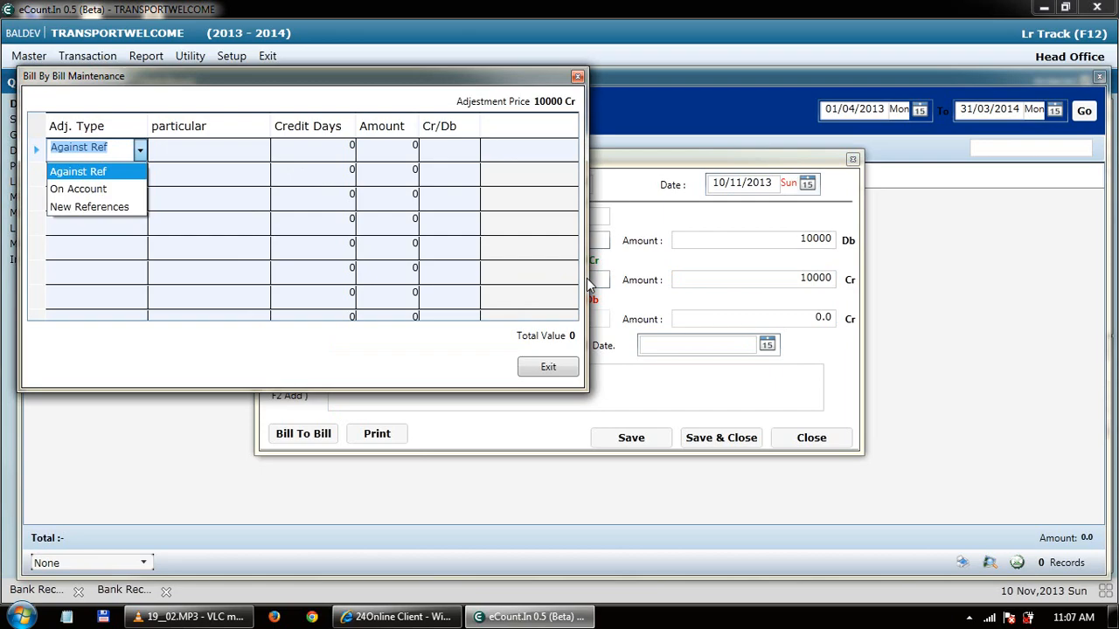
{"action": "key", "text": "Return"}
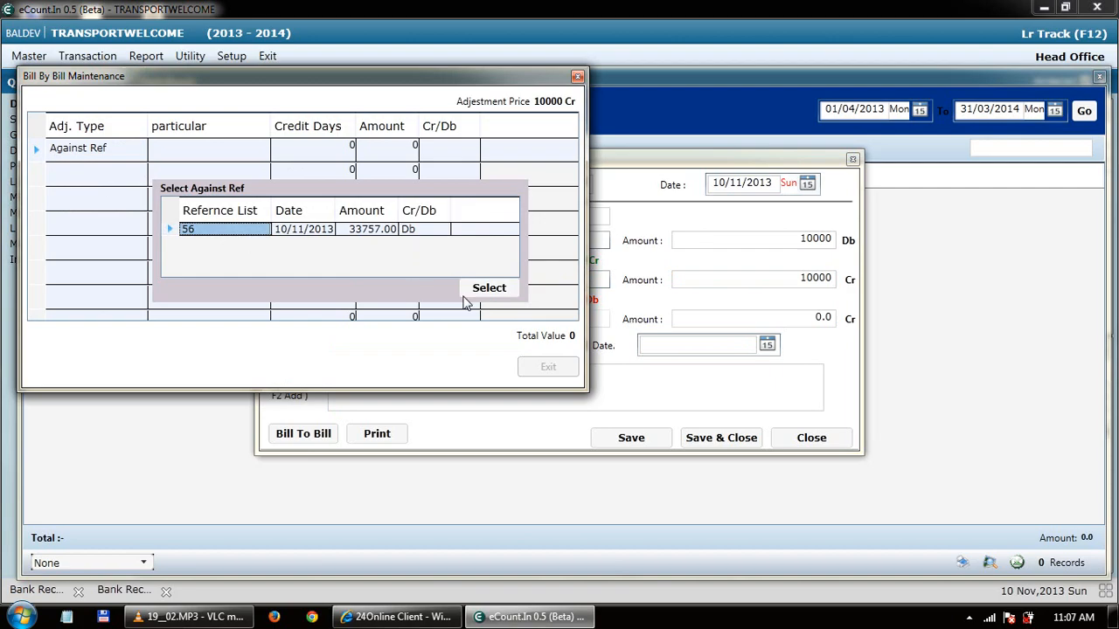
{"action": "left_click", "coordinate": [498, 292]}
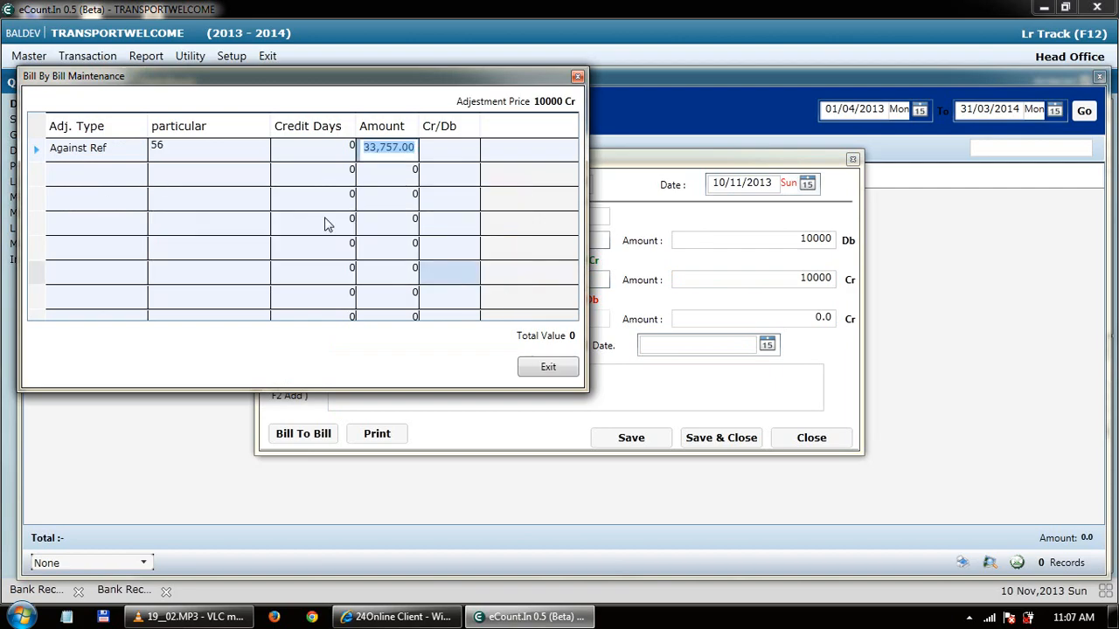
- Set the adjustment against reference 56 to 10,000 Cr, and save and close the bank receipt
{"action": "left_click", "coordinate": [443, 155]}
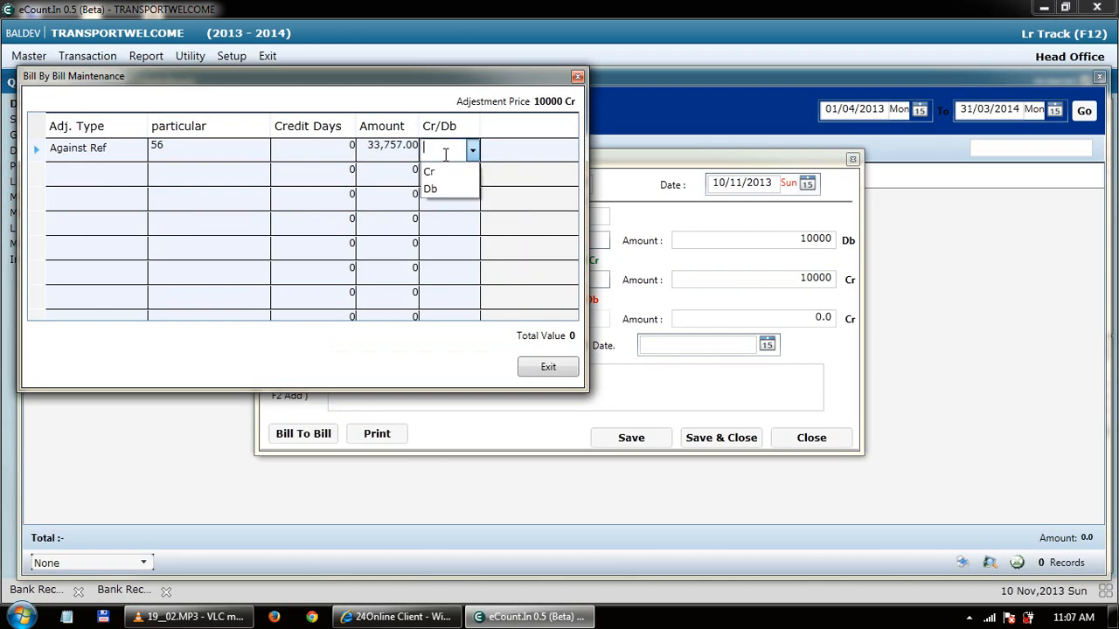
{"action": "left_click", "coordinate": [451, 172]}
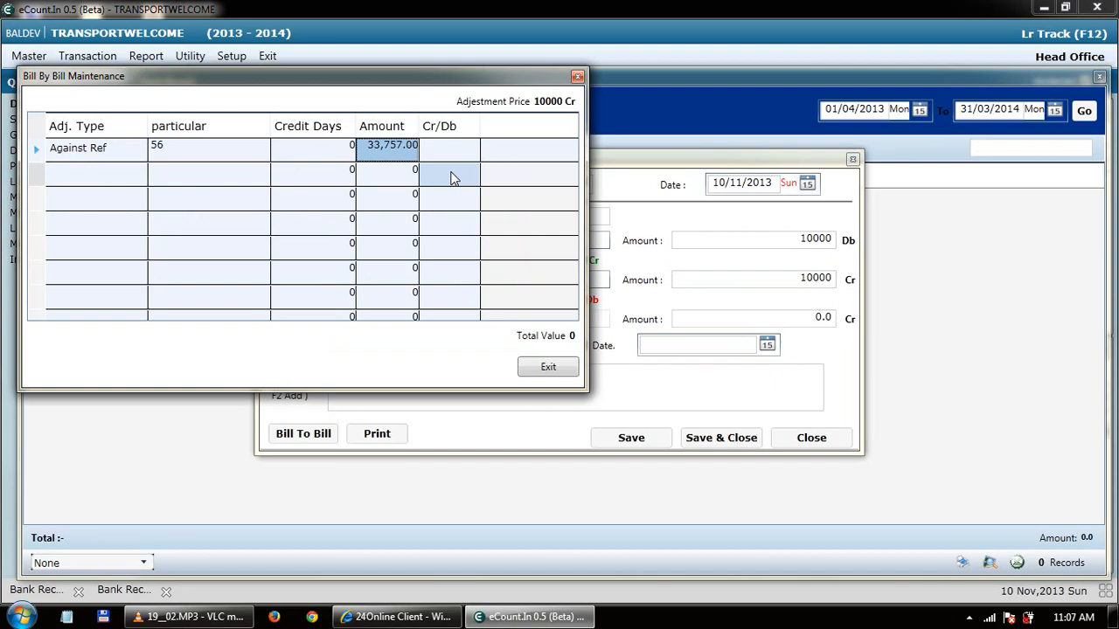
{"action": "type", "text": "100000"}
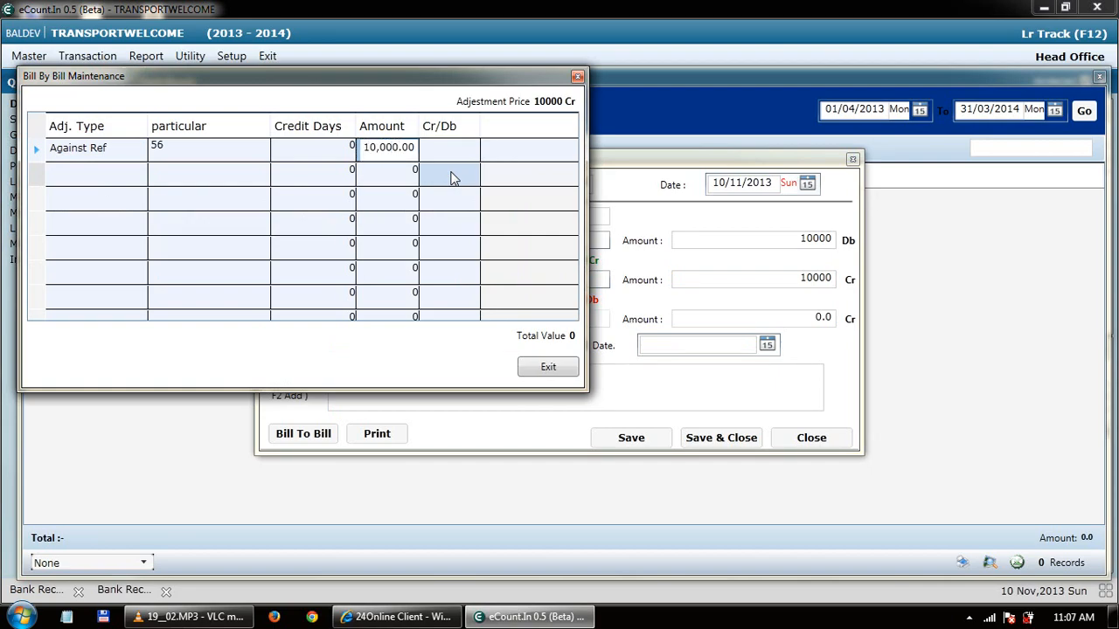
{"action": "key", "text": "Tab"}
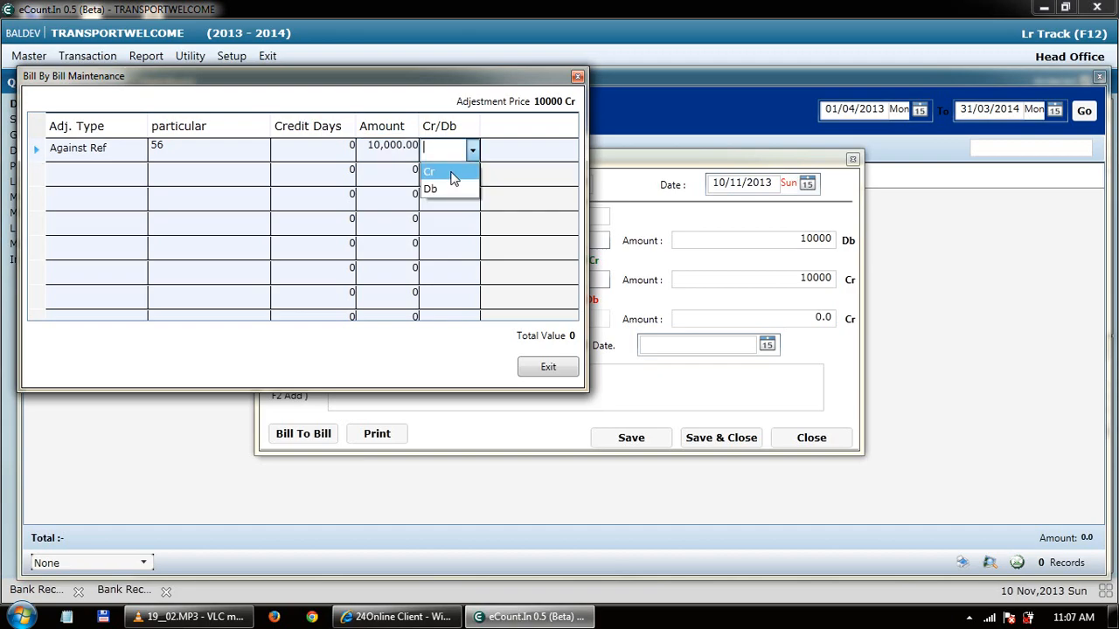
{"action": "left_click", "coordinate": [452, 173]}
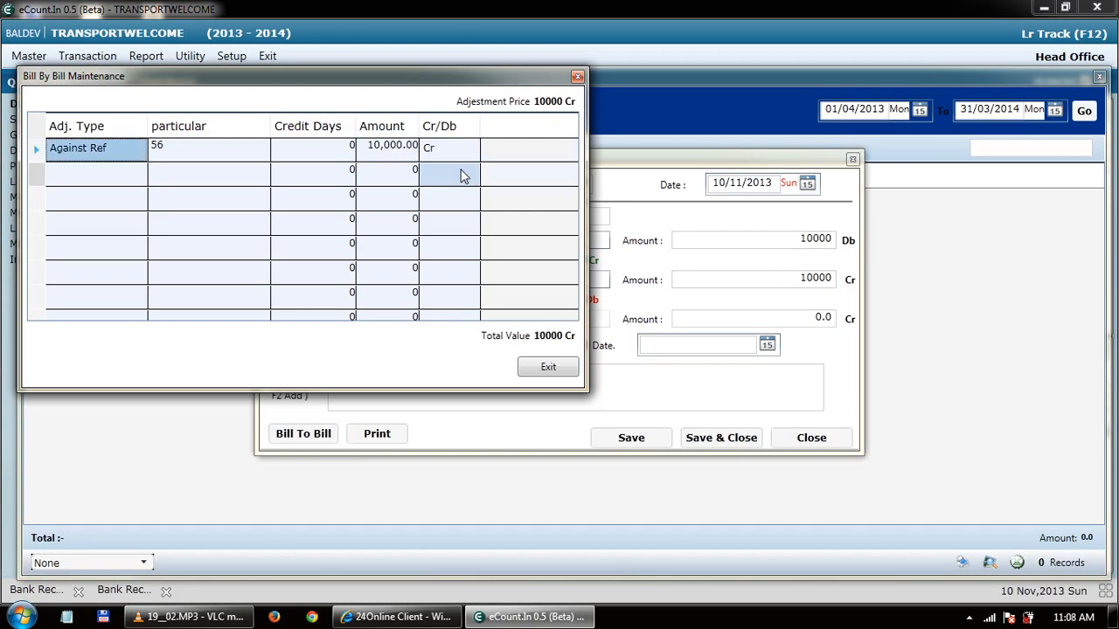
{"action": "left_click", "coordinate": [549, 368]}
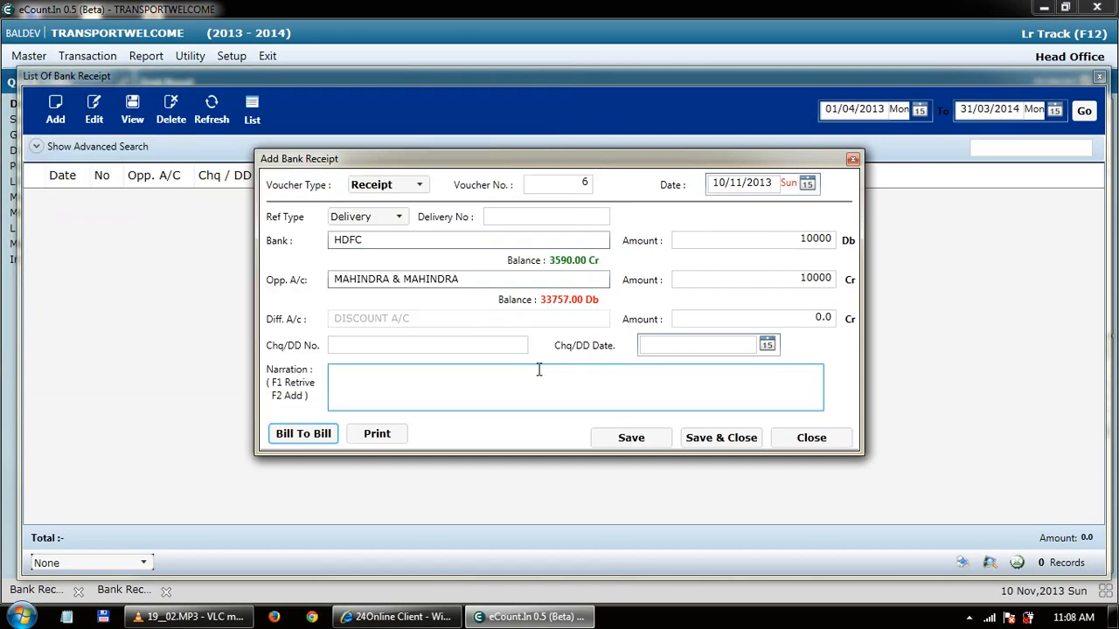
{"action": "left_click", "coordinate": [739, 440]}
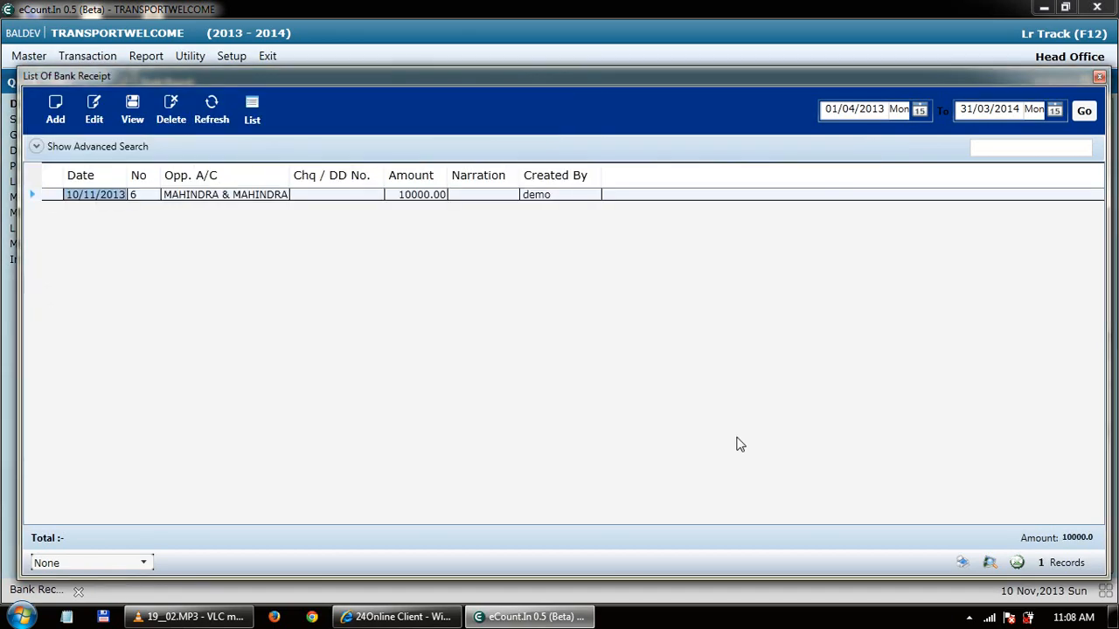
- Show the Receivable (Bill By Bill) outstanding report and open MAHINDRA & MAHINDRA's bill references in it
{"action": "left_click", "coordinate": [146, 56]}
{"action": "mouse_move", "coordinate": [282, 155]}
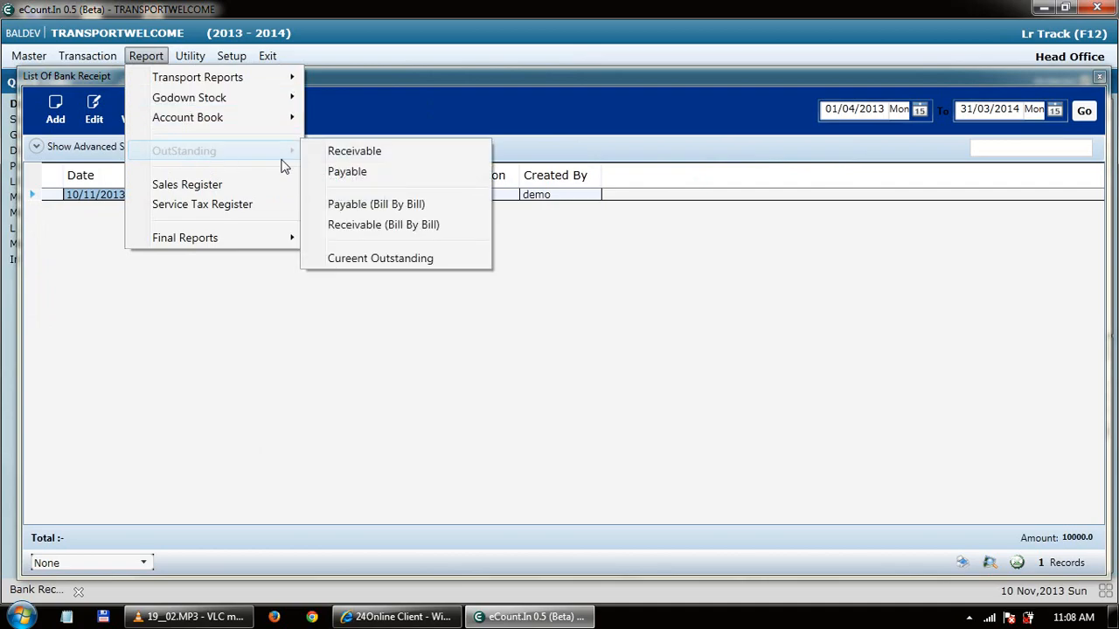
{"action": "left_click", "coordinate": [373, 225]}
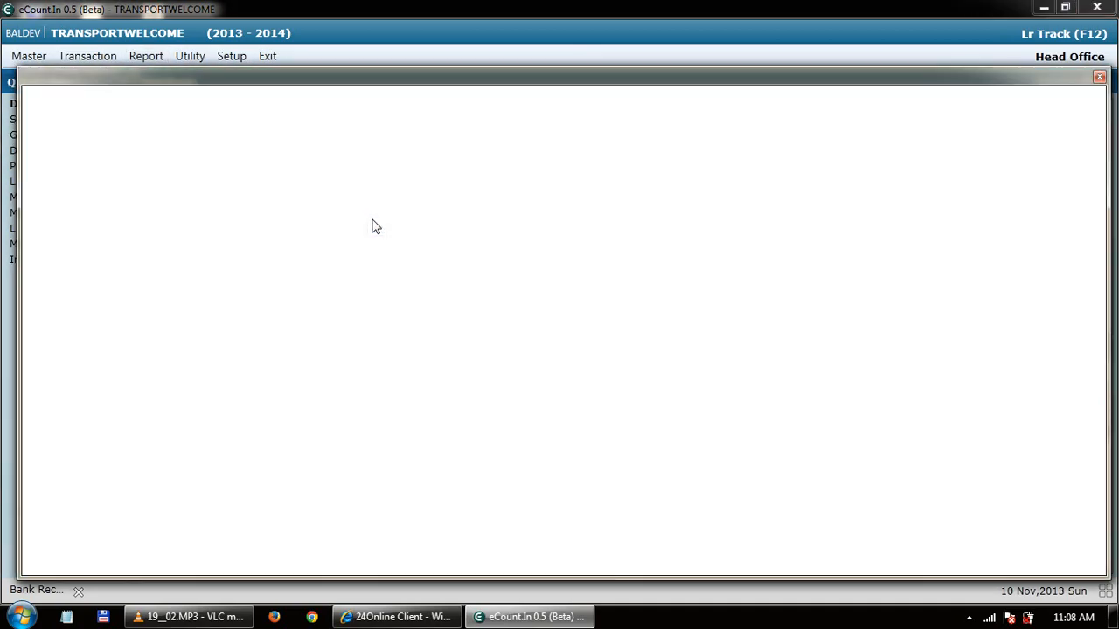
{"action": "left_click", "coordinate": [208, 180]}
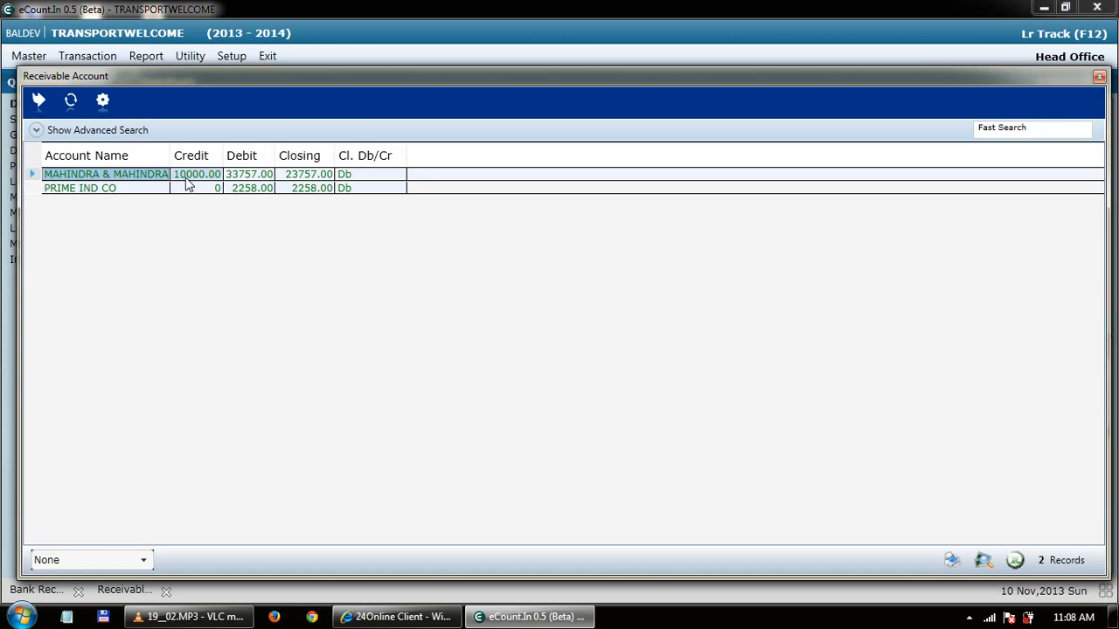
{"action": "double_click", "coordinate": [125, 180]}
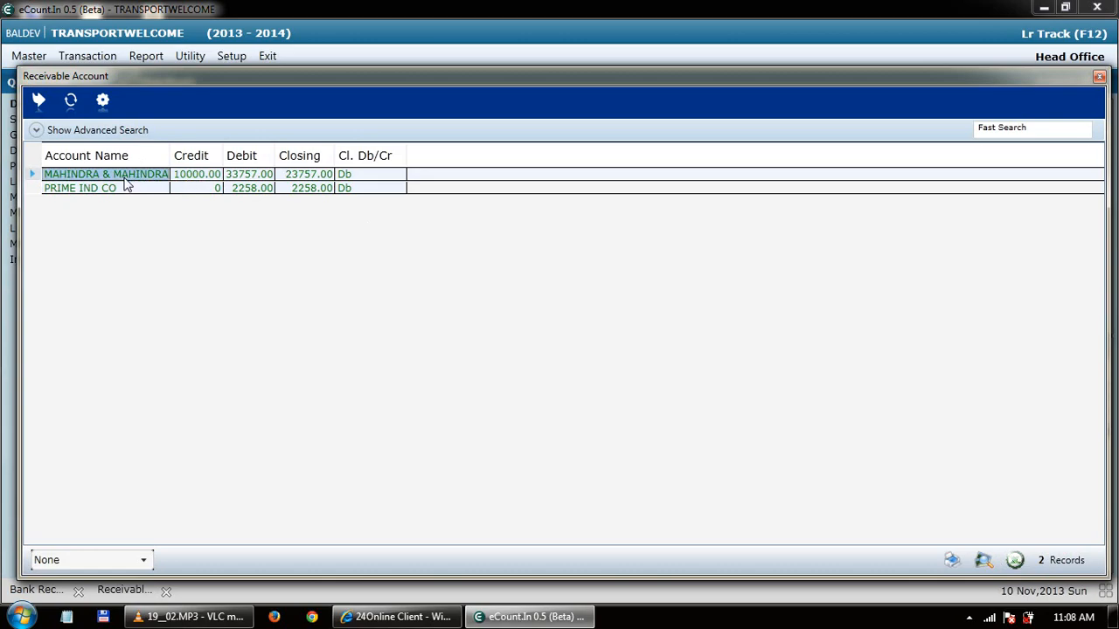
{"action": "left_click", "coordinate": [192, 206]}
{"action": "left_click", "coordinate": [192, 207]}
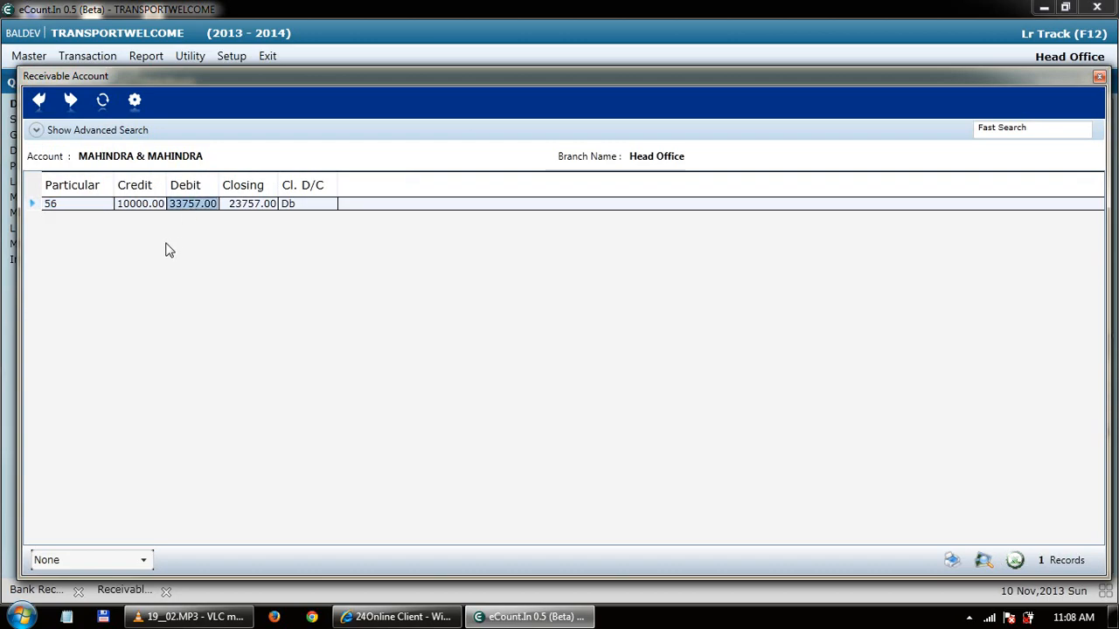
- Open the ledger view of reference 56 and examine its Sales Invoice and Bank Receipt entries
{"action": "left_click", "coordinate": [148, 211]}
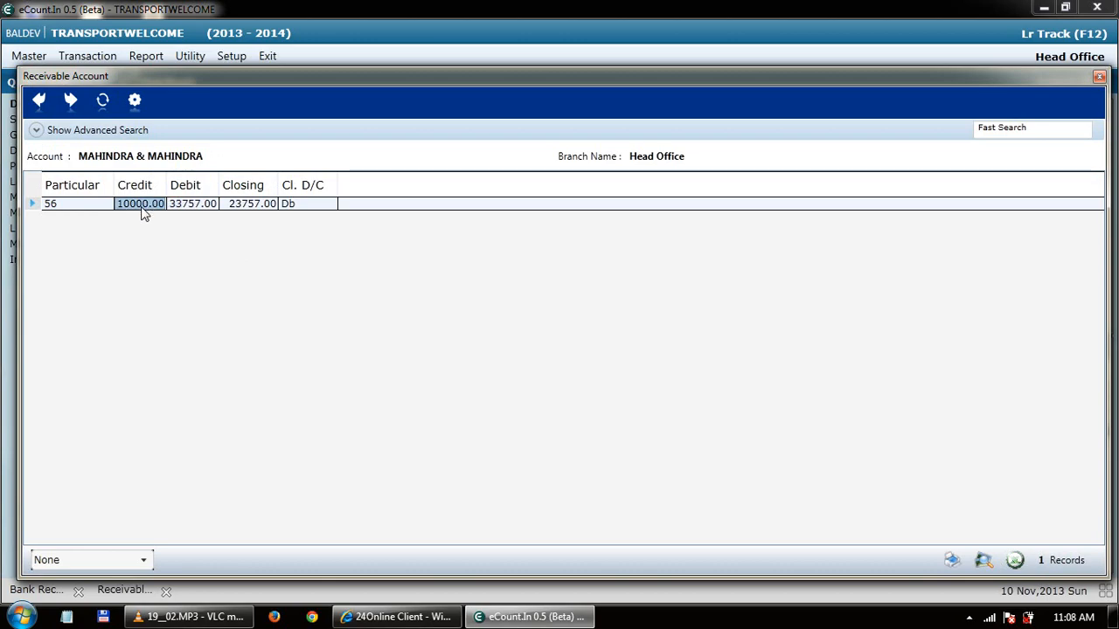
{"action": "double_click", "coordinate": [93, 208]}
{"action": "left_click", "coordinate": [120, 219]}
{"action": "left_click", "coordinate": [143, 207]}
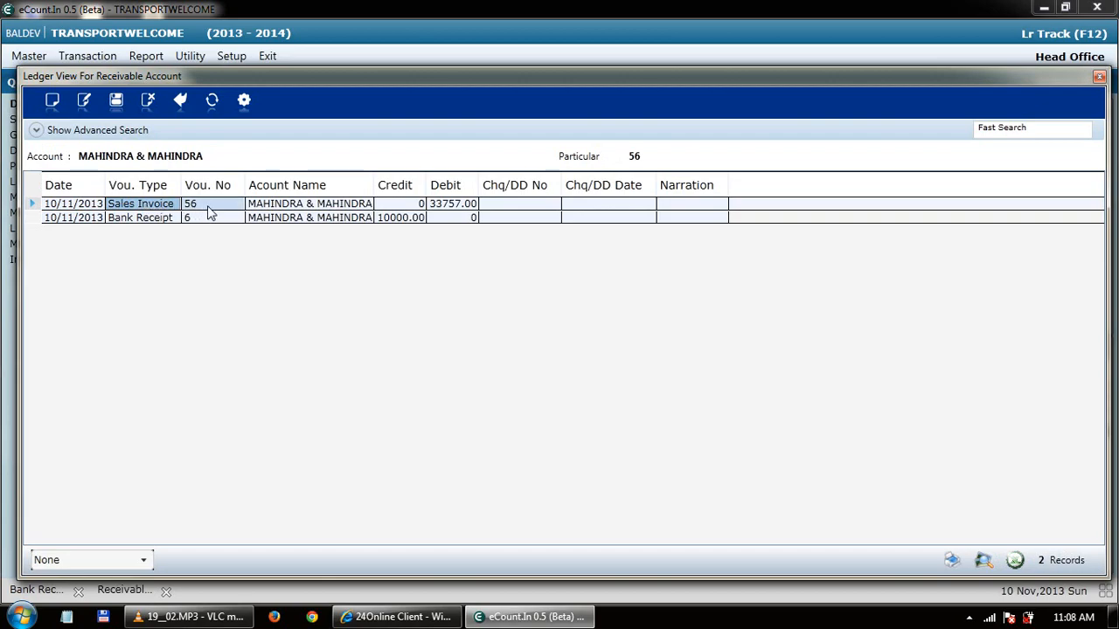
{"action": "left_click", "coordinate": [119, 219]}
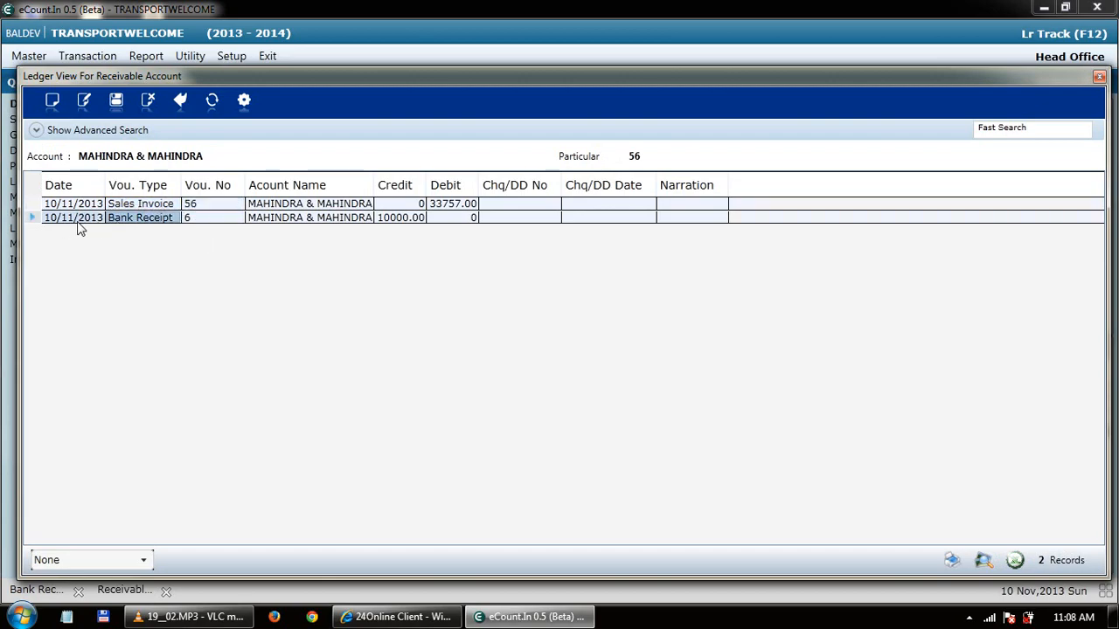
{"action": "left_click", "coordinate": [201, 218]}
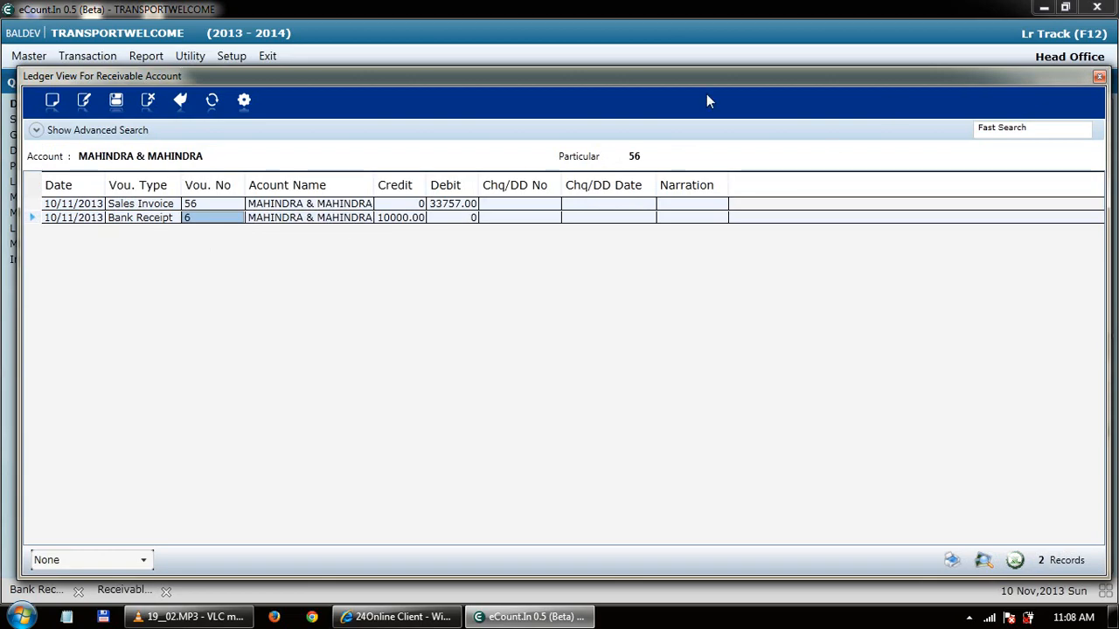
- Show the Bank Book report with the closing balances of the bank accounts
{"action": "left_click", "coordinate": [146, 56]}
{"action": "mouse_move", "coordinate": [175, 117]}
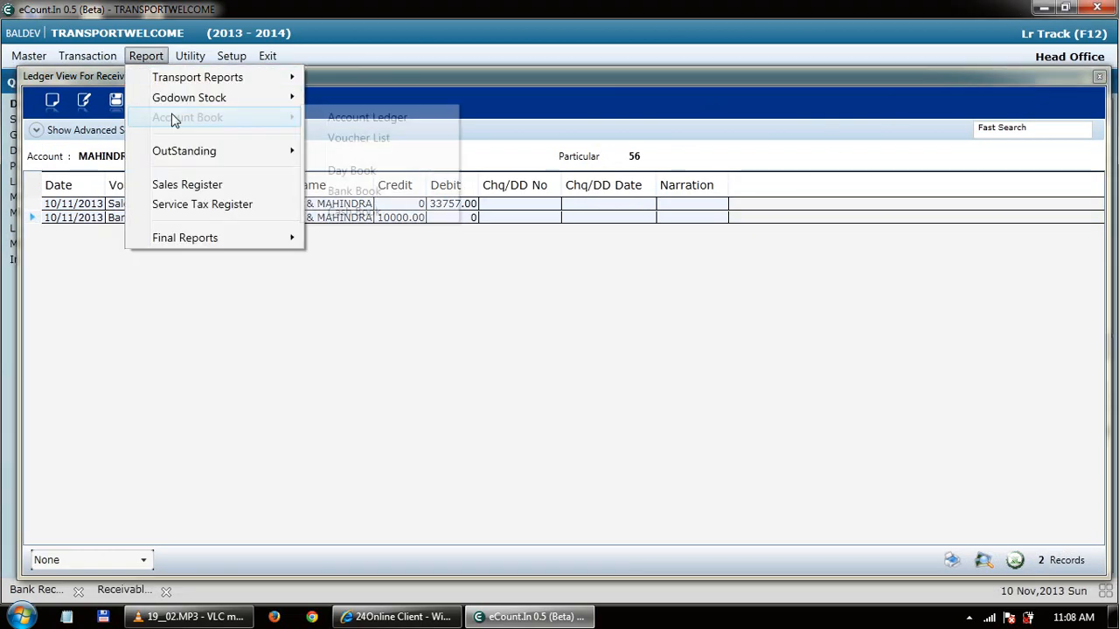
{"action": "left_click", "coordinate": [352, 189]}
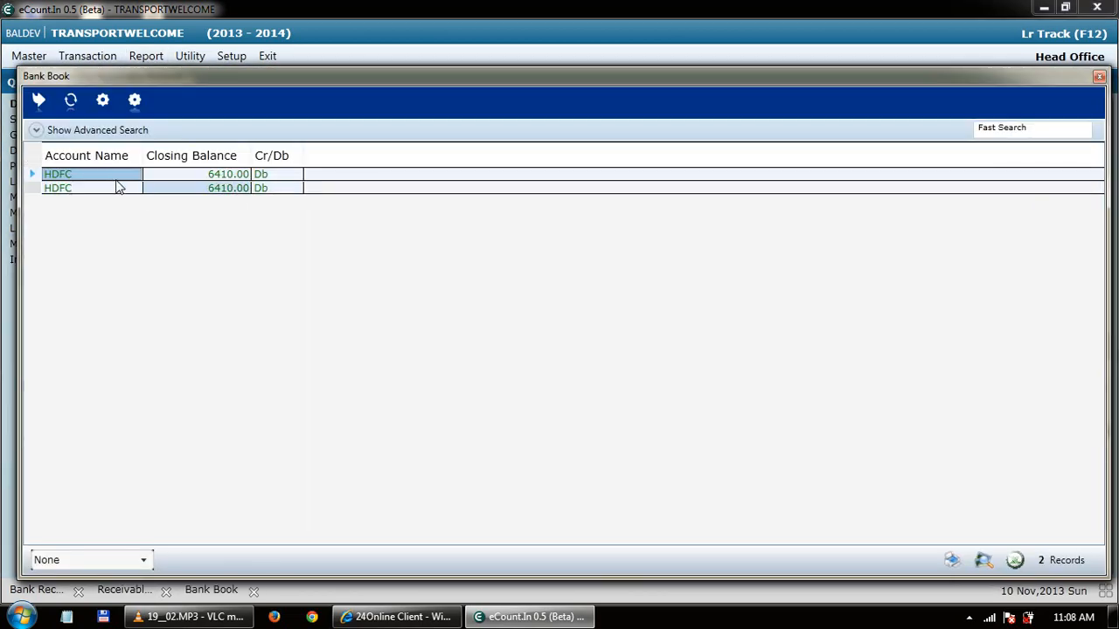
- Show HDFC's month view in the Bank Book, and close it and the receivable ledger view
{"action": "double_click", "coordinate": [94, 175]}
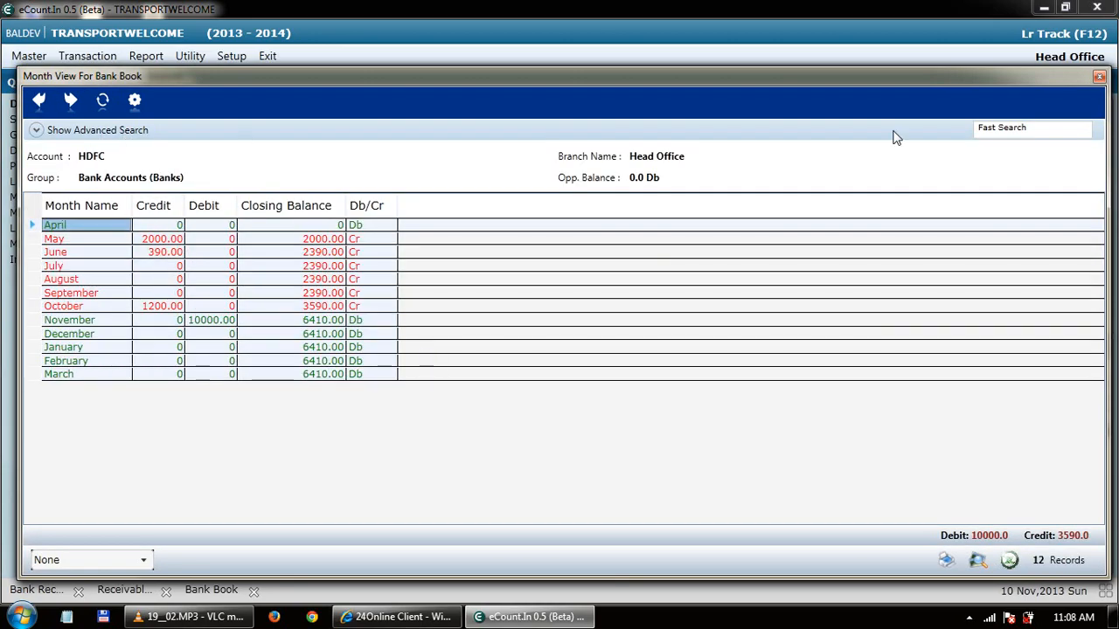
{"action": "left_click", "coordinate": [1100, 77]}
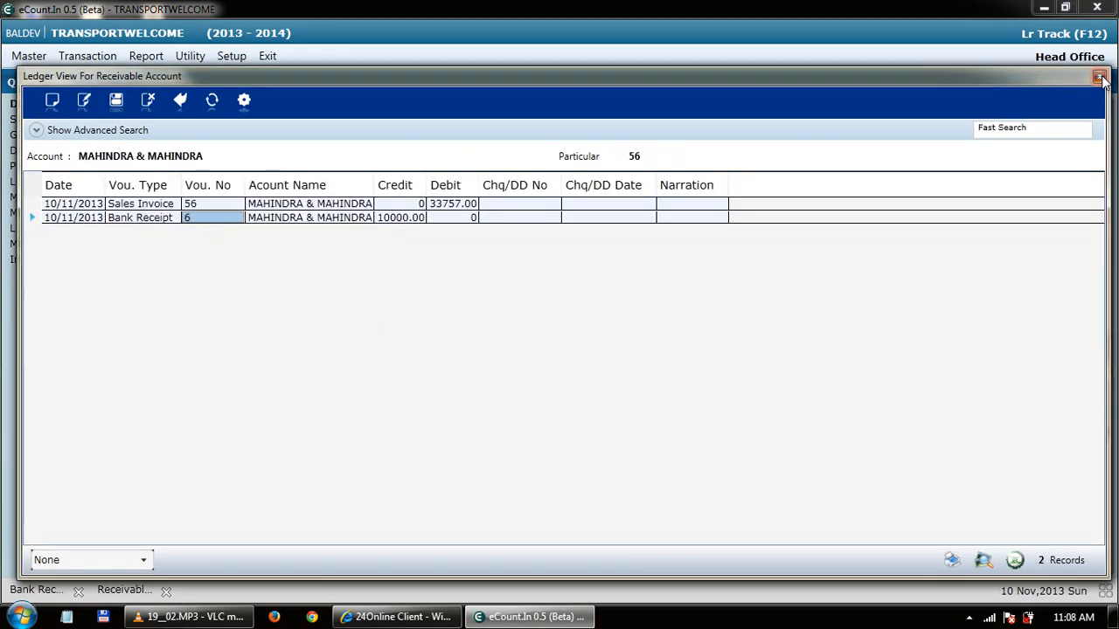
{"action": "left_click", "coordinate": [1100, 77]}
- Show the Receivable outstanding report and select the MAHINDRA & MAHINDRA account in it
{"action": "left_click", "coordinate": [145, 55]}
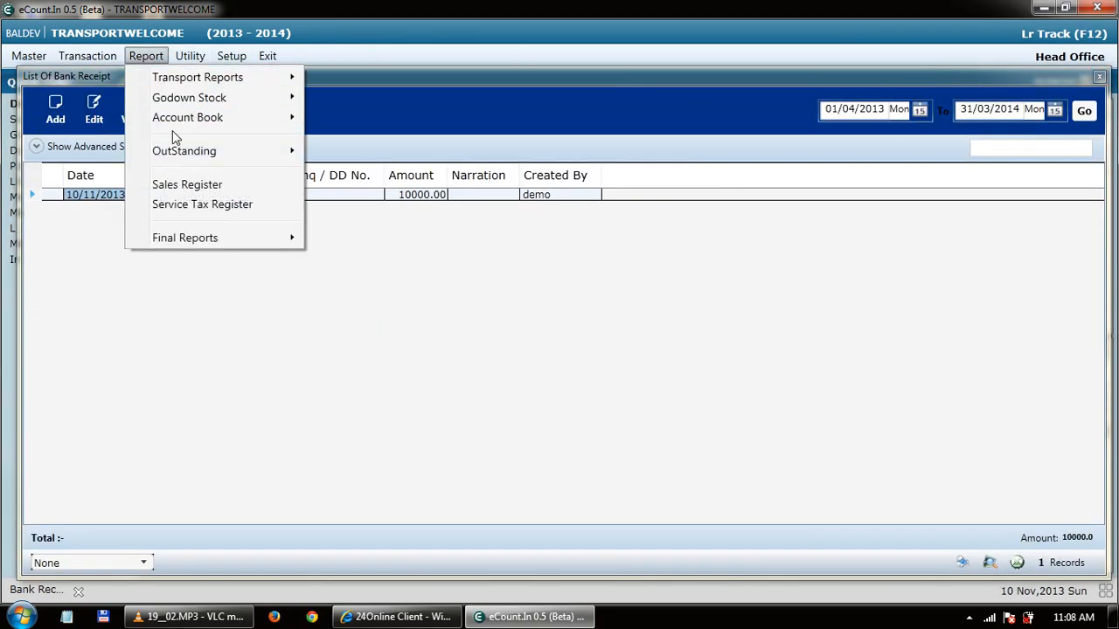
{"action": "mouse_move", "coordinate": [185, 118]}
{"action": "mouse_move", "coordinate": [257, 153]}
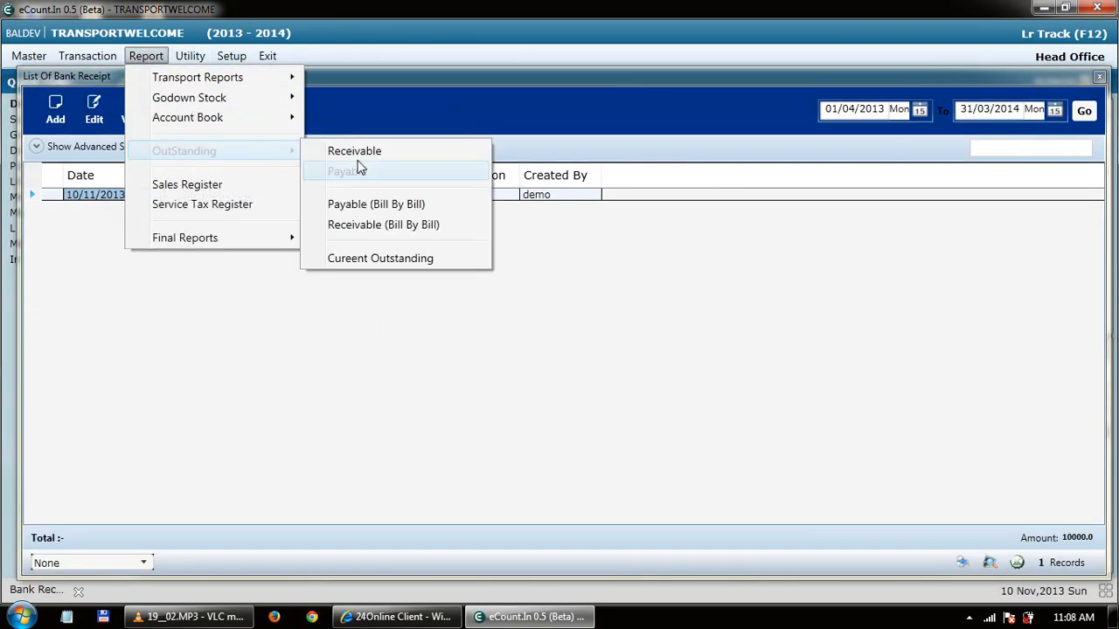
{"action": "left_click", "coordinate": [356, 155]}
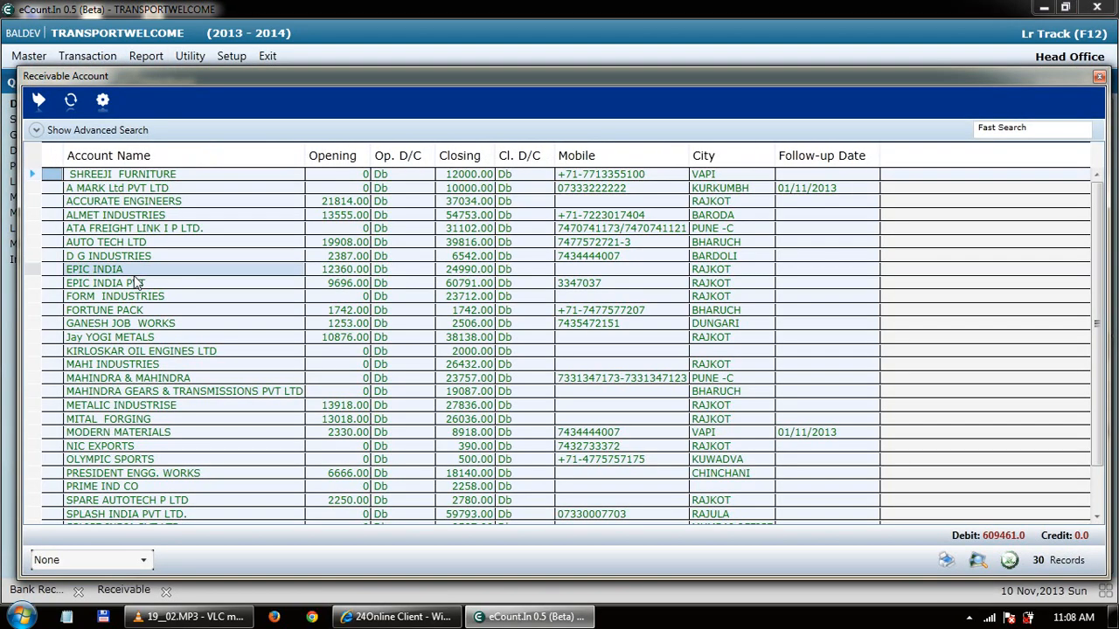
{"action": "scroll", "coordinate": [133, 280], "scroll_direction": "down", "scroll_amount": 2}
{"action": "left_click", "coordinate": [135, 325]}
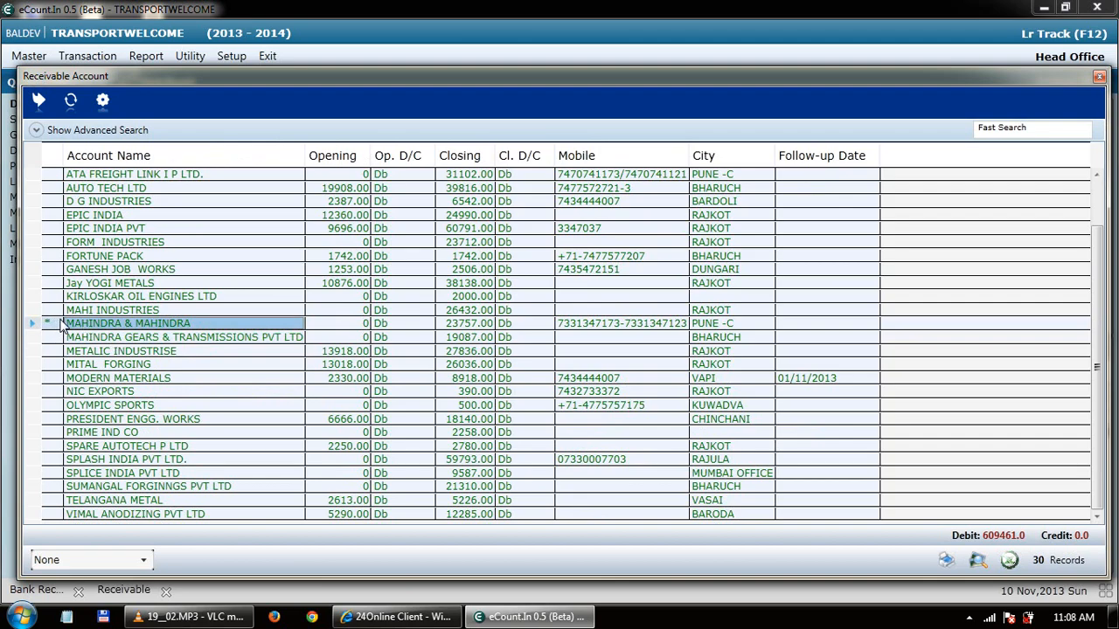
- Open the print preview options for MAHINDRA & MAHINDRA's account statement and set the report type to T-Shape
{"action": "left_click", "coordinate": [977, 564]}
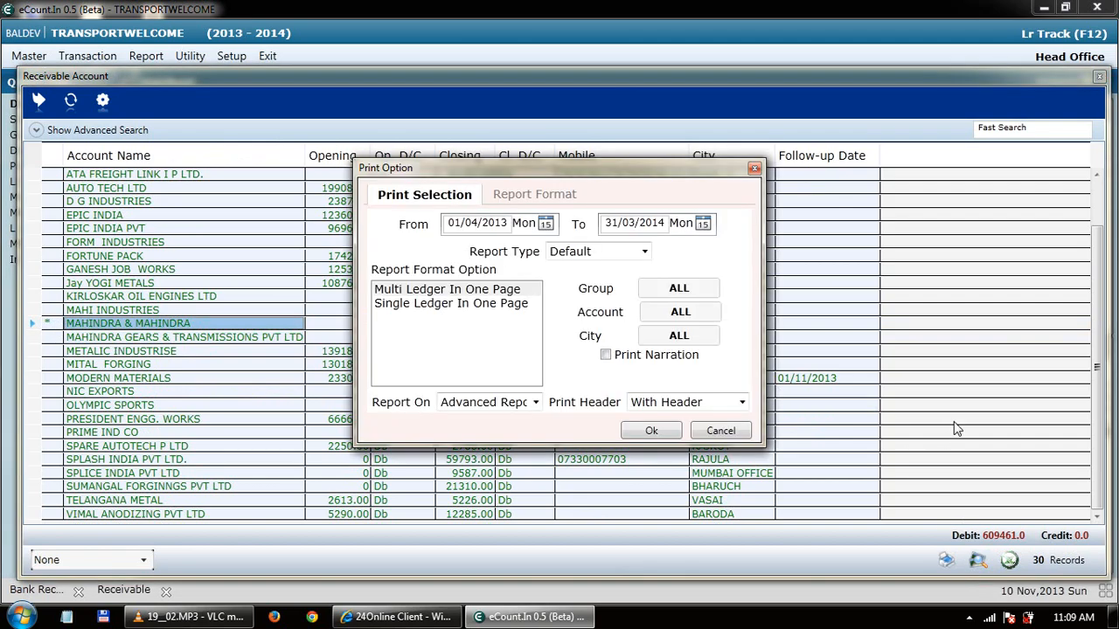
{"action": "left_click", "coordinate": [448, 303]}
{"action": "left_click", "coordinate": [454, 292]}
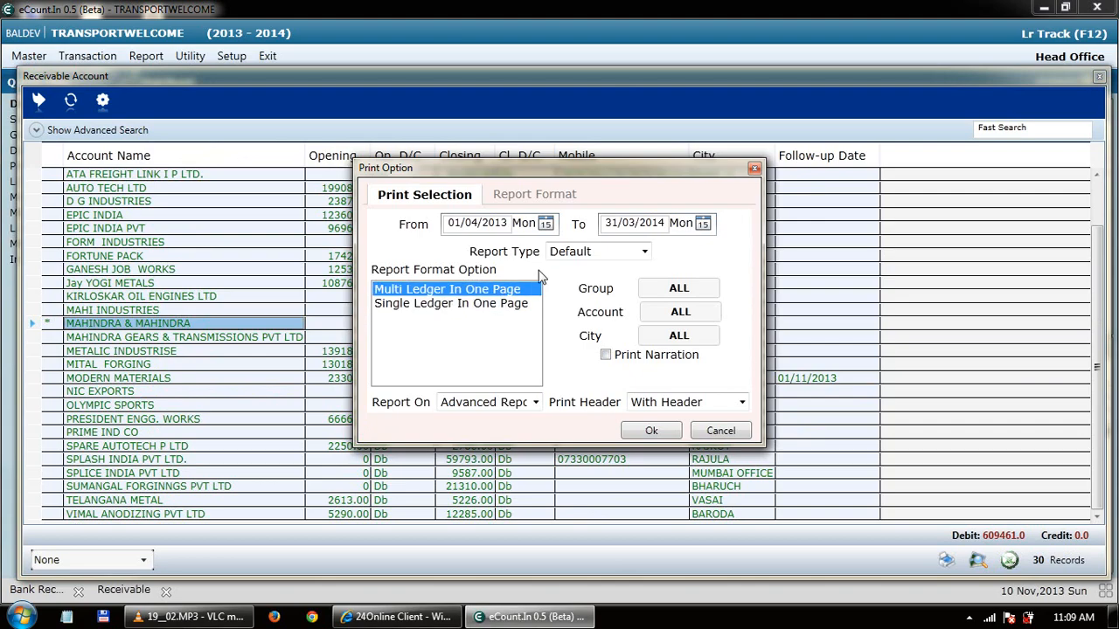
{"action": "left_click", "coordinate": [647, 252]}
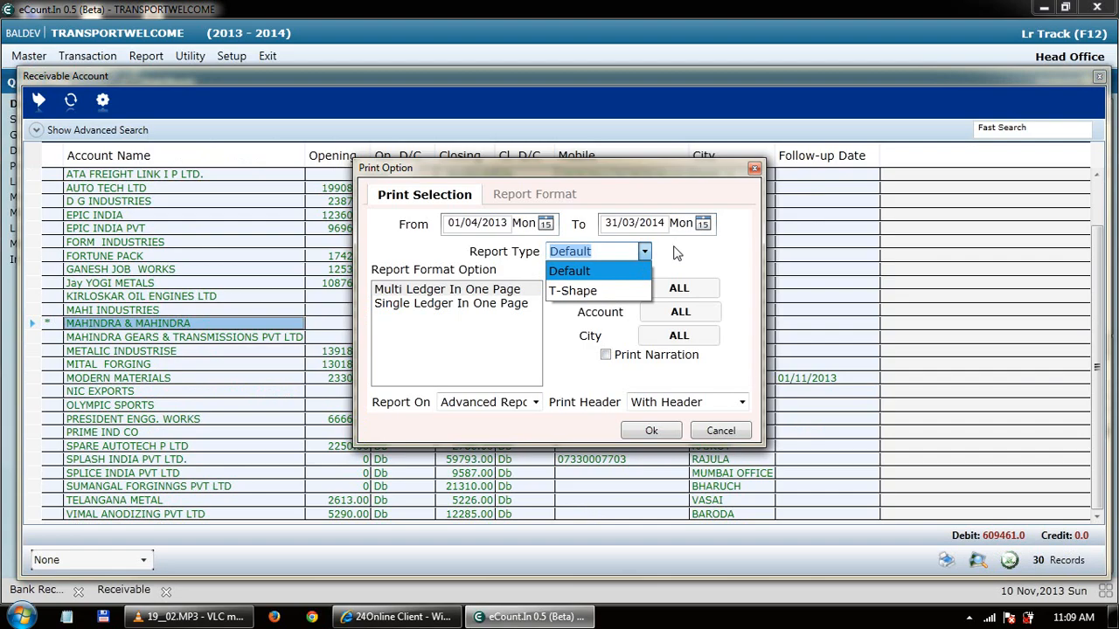
{"action": "left_click", "coordinate": [608, 293]}
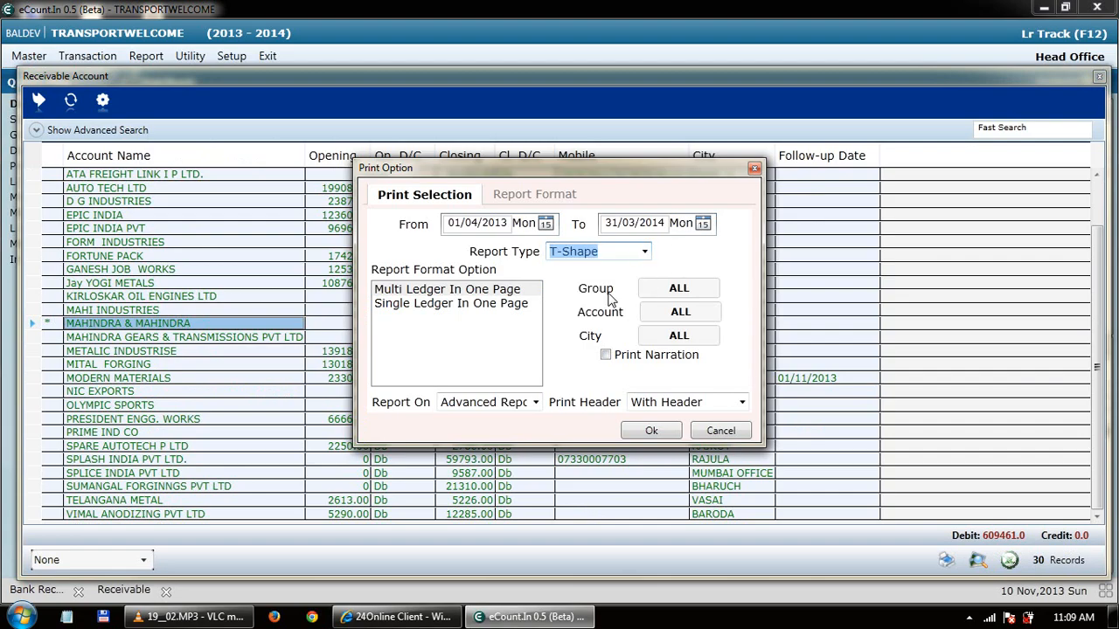
{"action": "left_click", "coordinate": [630, 360]}
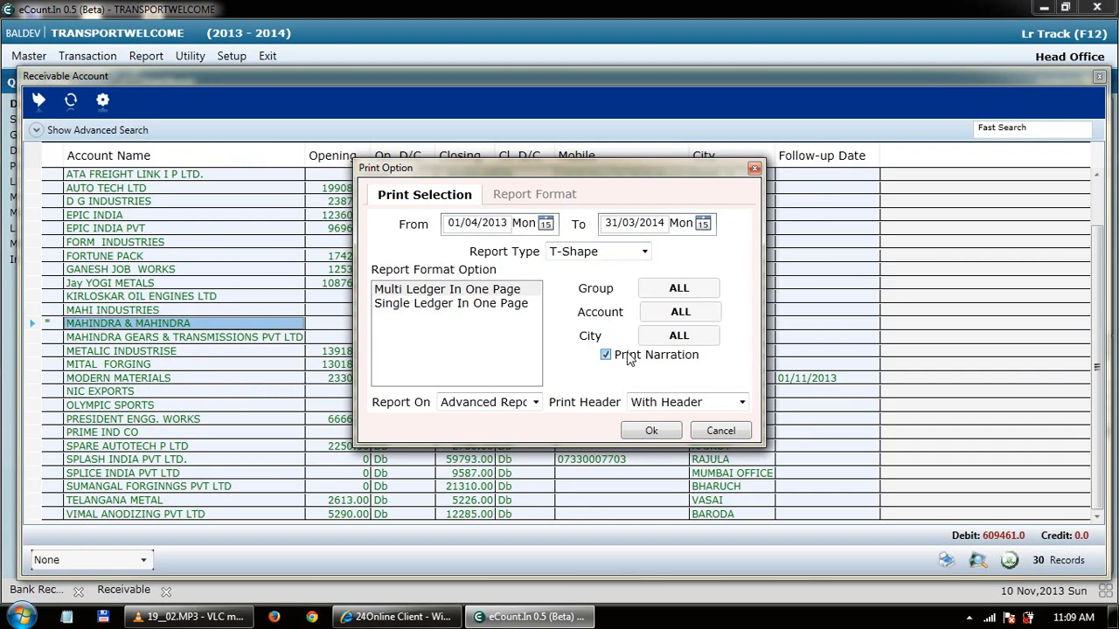
- Keep Advanced Report and With Header, choose the Multi Ledger In One Page format, and generate the account statement preview
{"action": "left_click", "coordinate": [536, 402]}
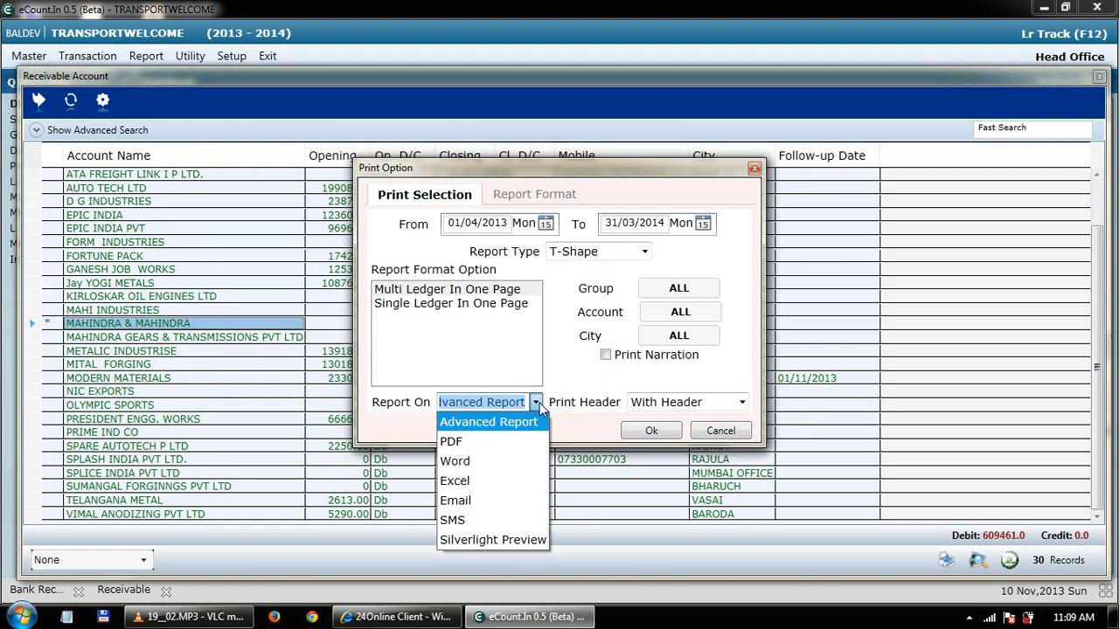
{"action": "left_click", "coordinate": [540, 403]}
{"action": "left_click", "coordinate": [667, 402]}
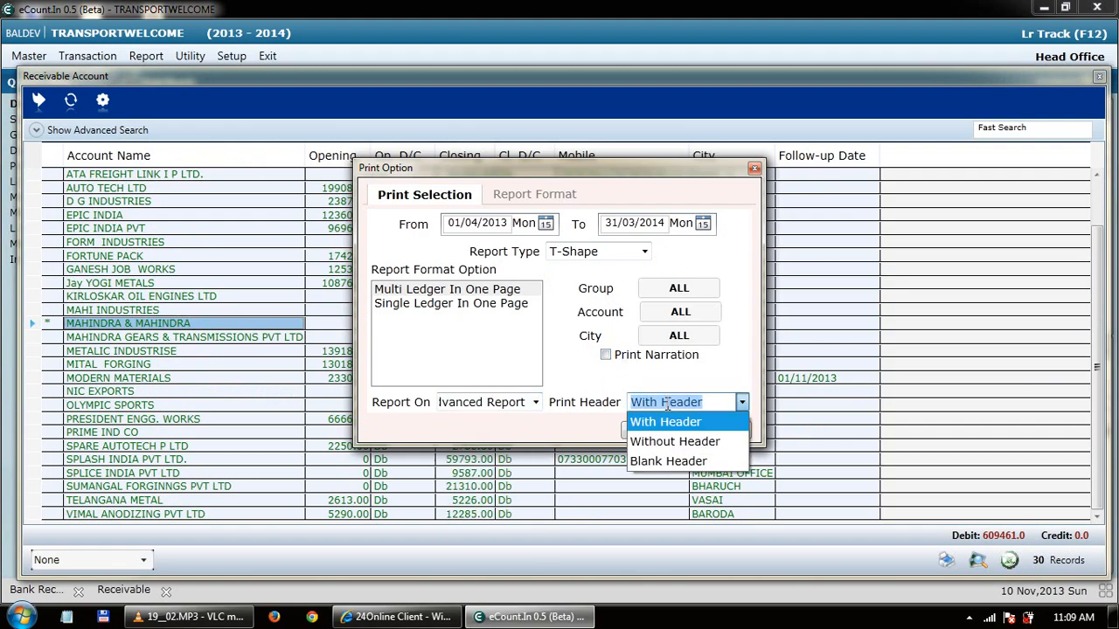
{"action": "left_click", "coordinate": [618, 384]}
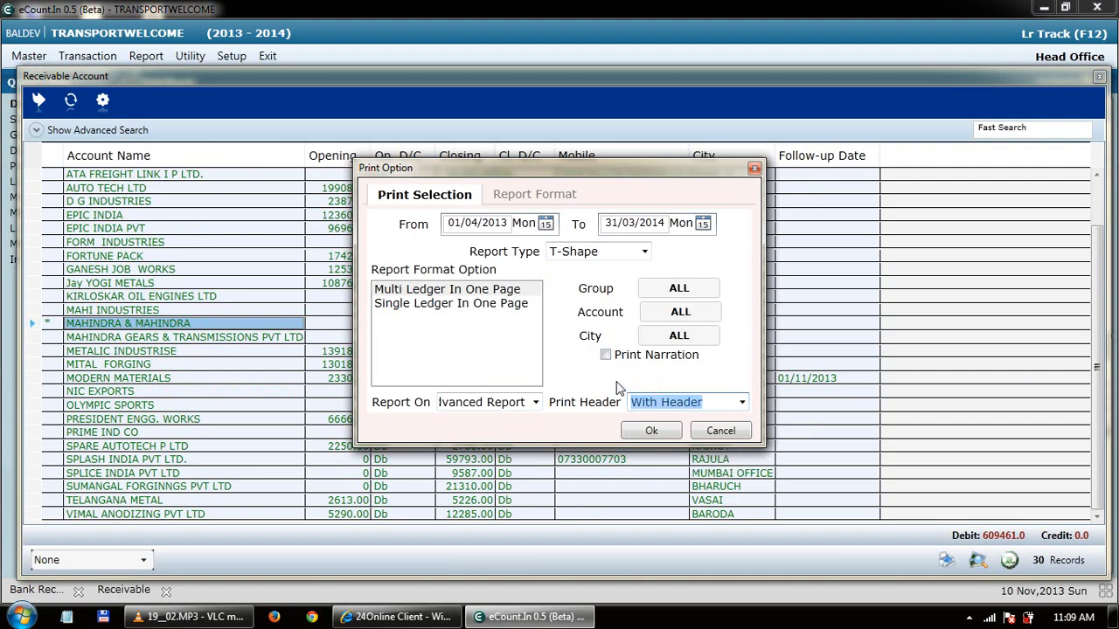
{"action": "left_click", "coordinate": [418, 298]}
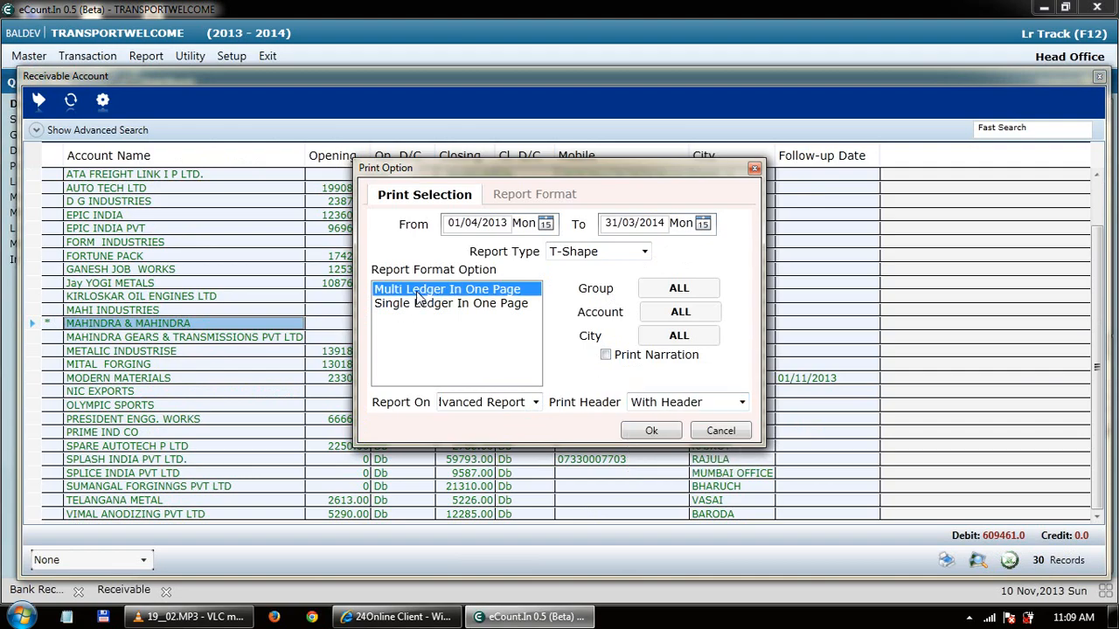
{"action": "left_click", "coordinate": [652, 432]}
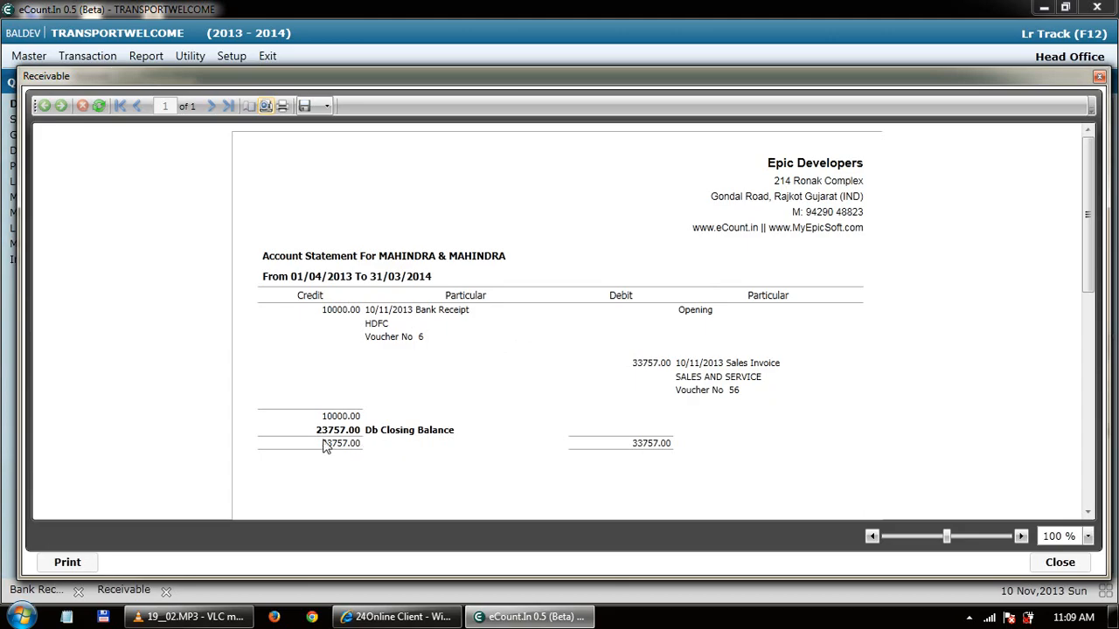
- Close the account statement preview, its print options, the Receivable report and the bank receipt list
{"action": "left_click", "coordinate": [1060, 562]}
{"action": "left_click", "coordinate": [755, 168]}
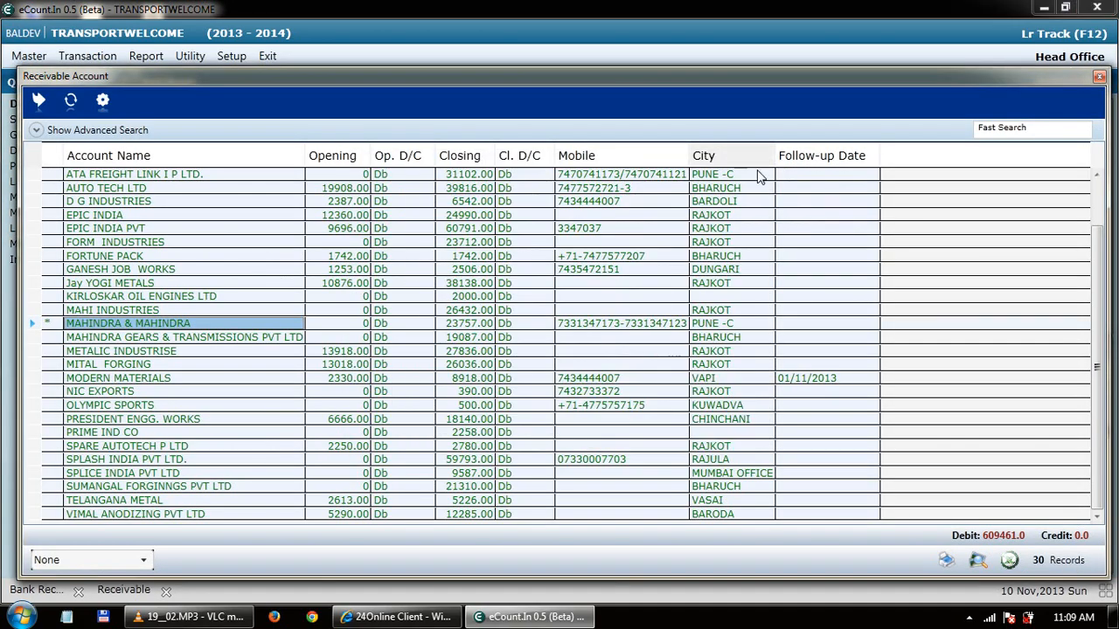
{"action": "left_click", "coordinate": [1099, 77]}
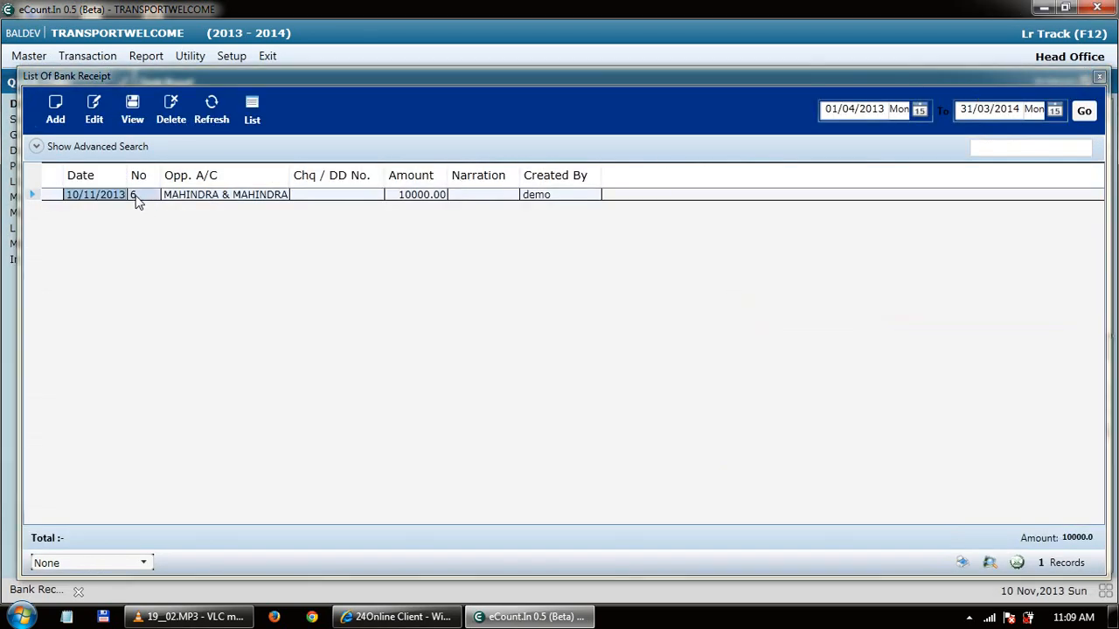
{"action": "left_click", "coordinate": [1100, 77]}
- Show the sales invoice list, view MAHINDRA & MAHINDRA's bill 56 to examine its L.R. numbers, and close the bill
{"action": "left_click", "coordinate": [89, 63]}
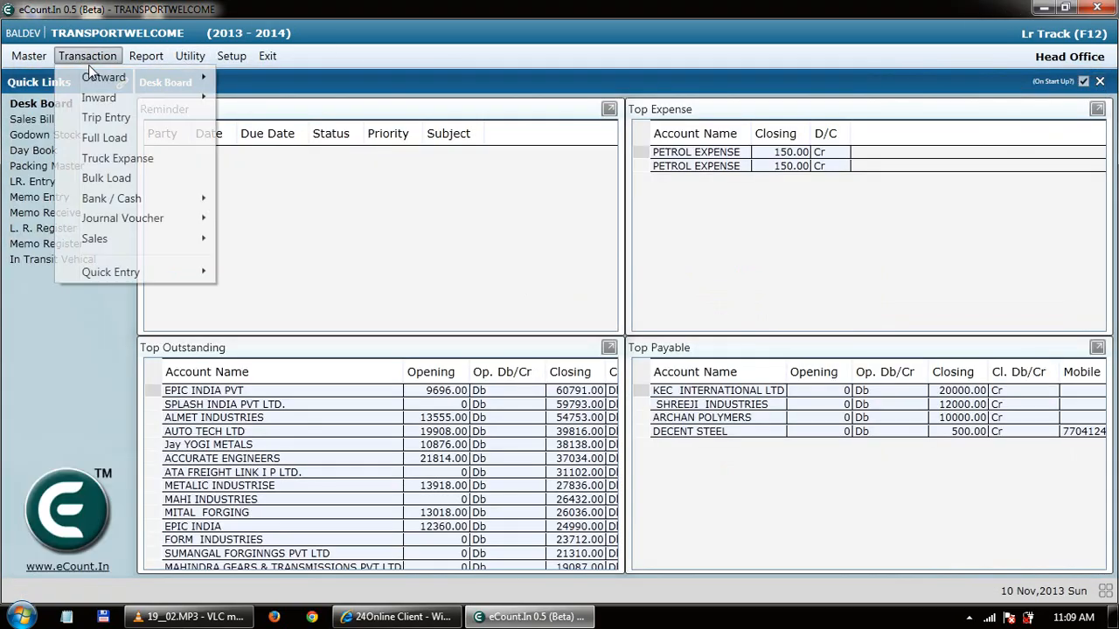
{"action": "mouse_move", "coordinate": [82, 239]}
{"action": "left_click", "coordinate": [244, 243]}
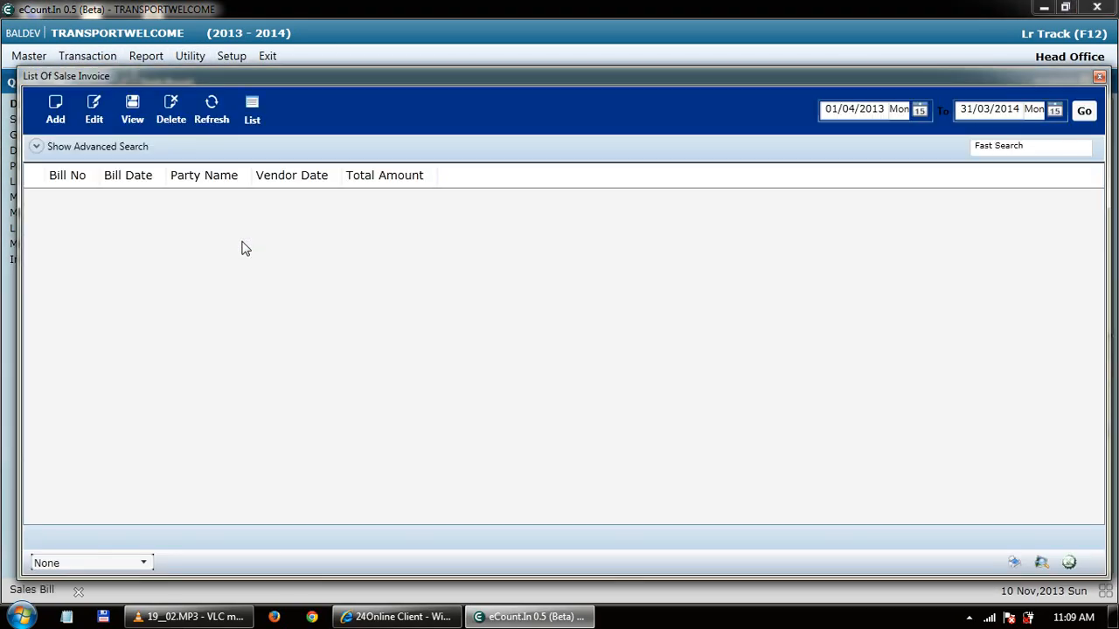
{"action": "left_click", "coordinate": [142, 121]}
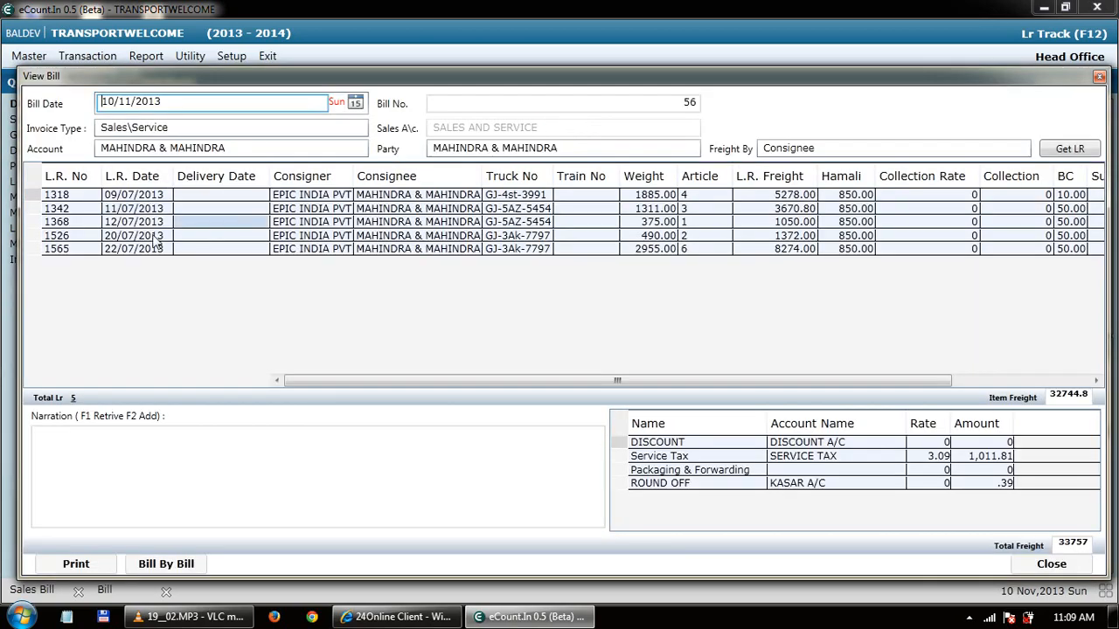
{"action": "left_click", "coordinate": [58, 196]}
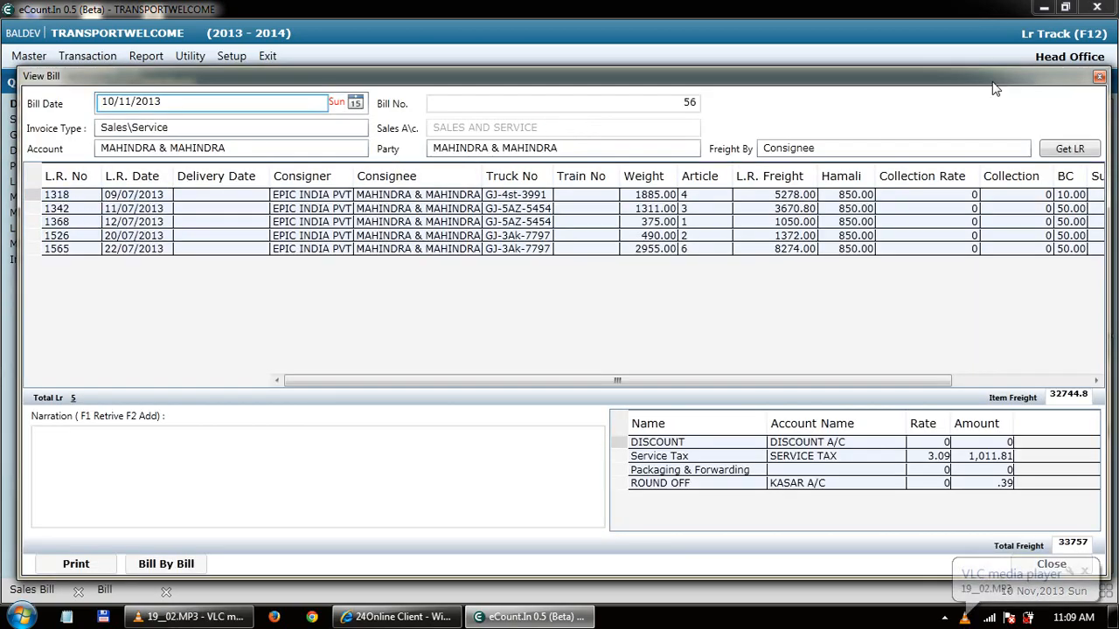
{"action": "left_click", "coordinate": [1100, 78]}
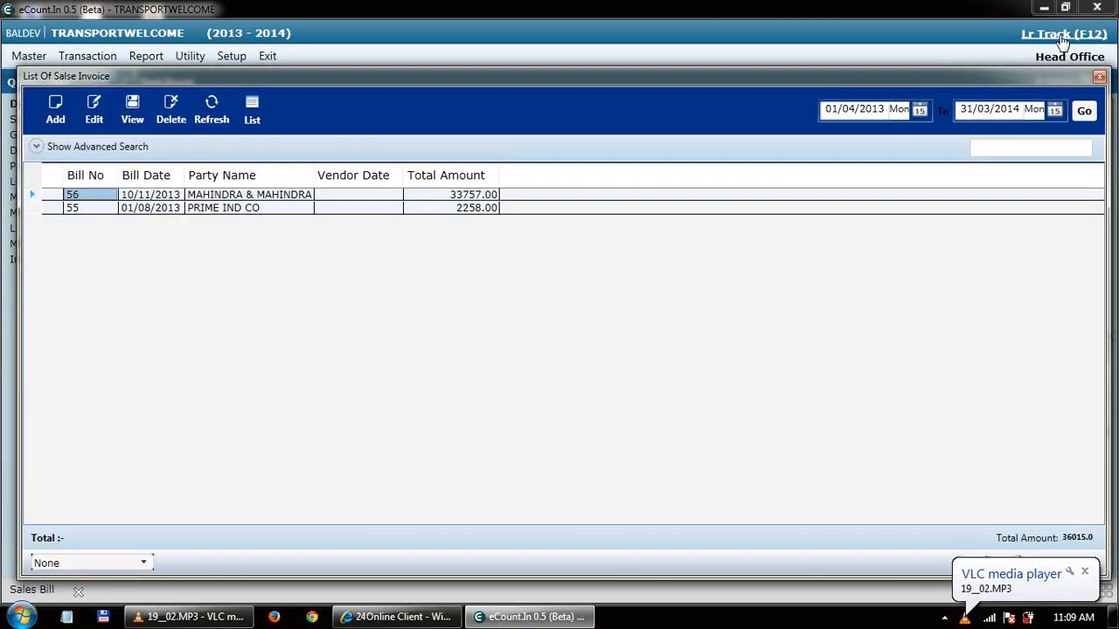
- Track L.R. number 1318 to examine its status and transaction history, and close the tracker and the sales invoice list
{"action": "left_click", "coordinate": [1056, 35]}
{"action": "type", "text": "1318"}
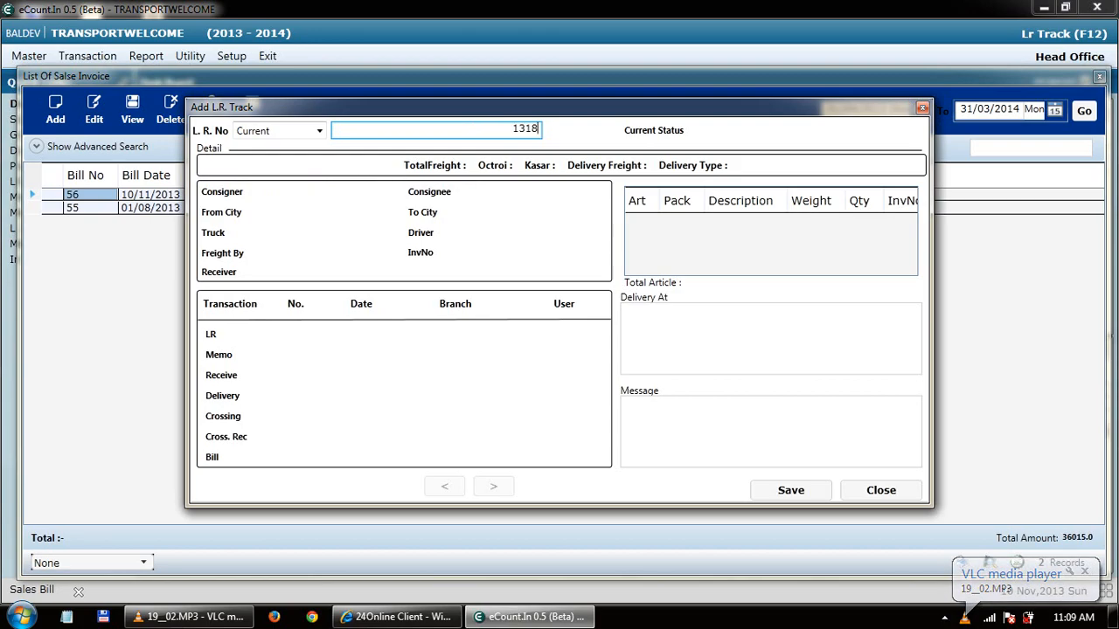
{"action": "key", "text": "Return"}
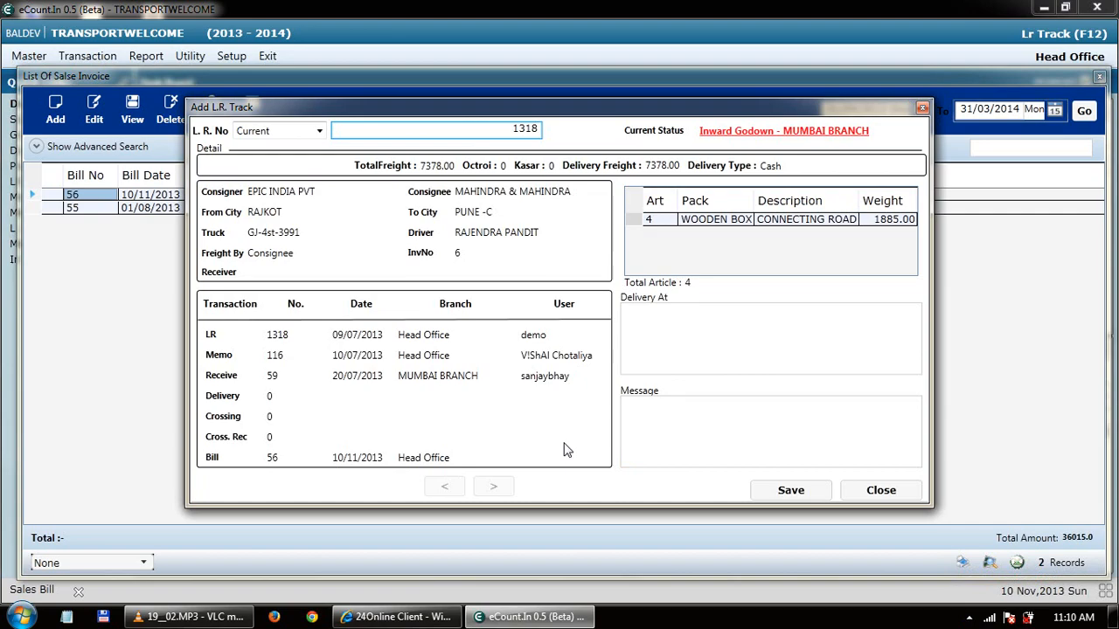
{"action": "left_click", "coordinate": [893, 500]}
{"action": "left_click", "coordinate": [1099, 77]}
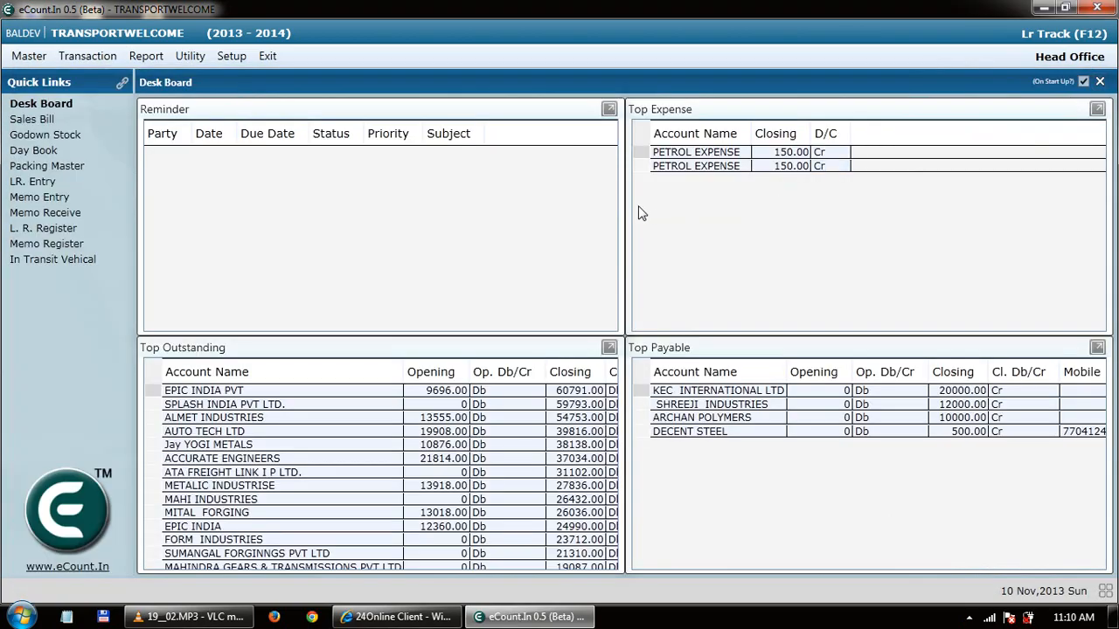